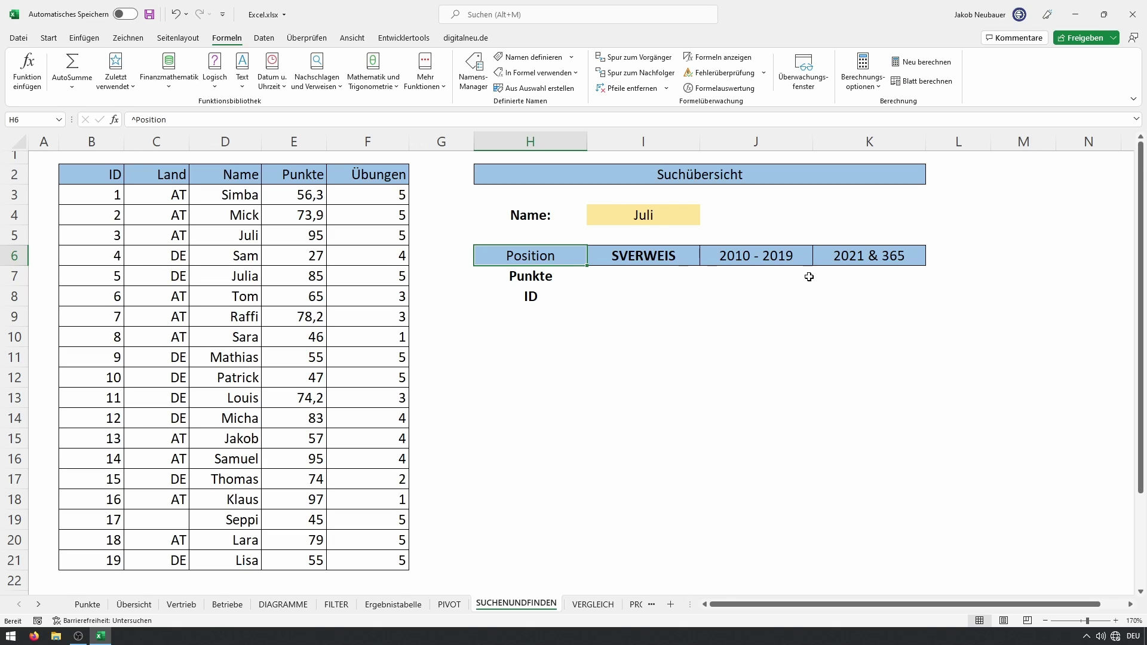
Highlight the result cells, the ID-to-Übungen data table and Juli's Name search field
drag(863, 261, 872, 283)
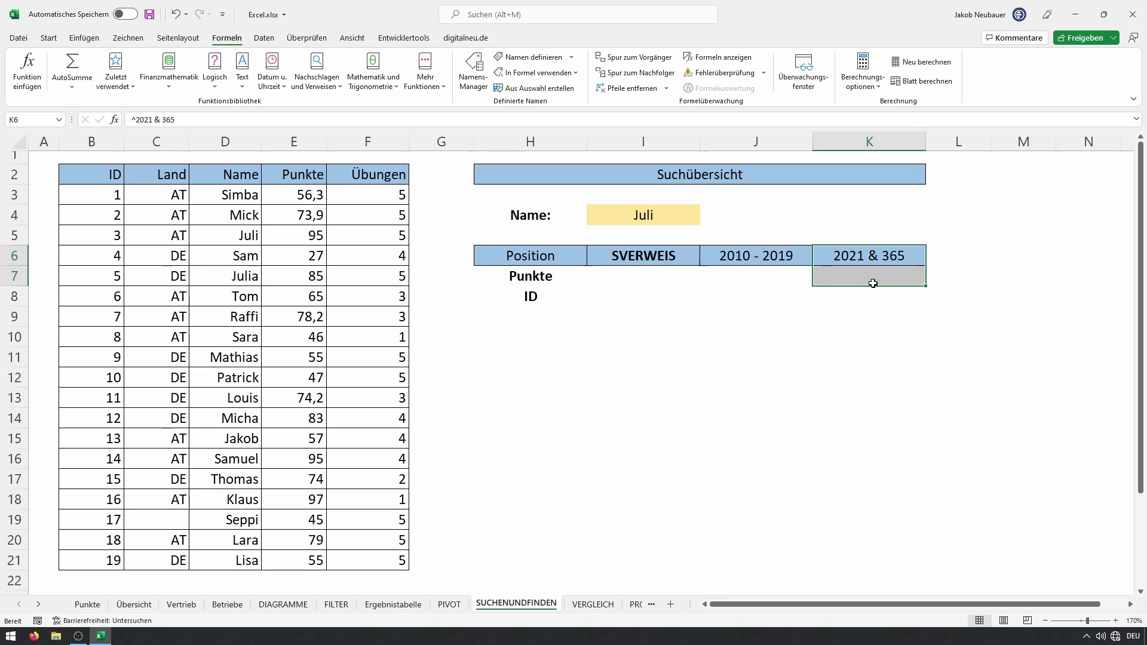
drag(770, 252, 771, 300)
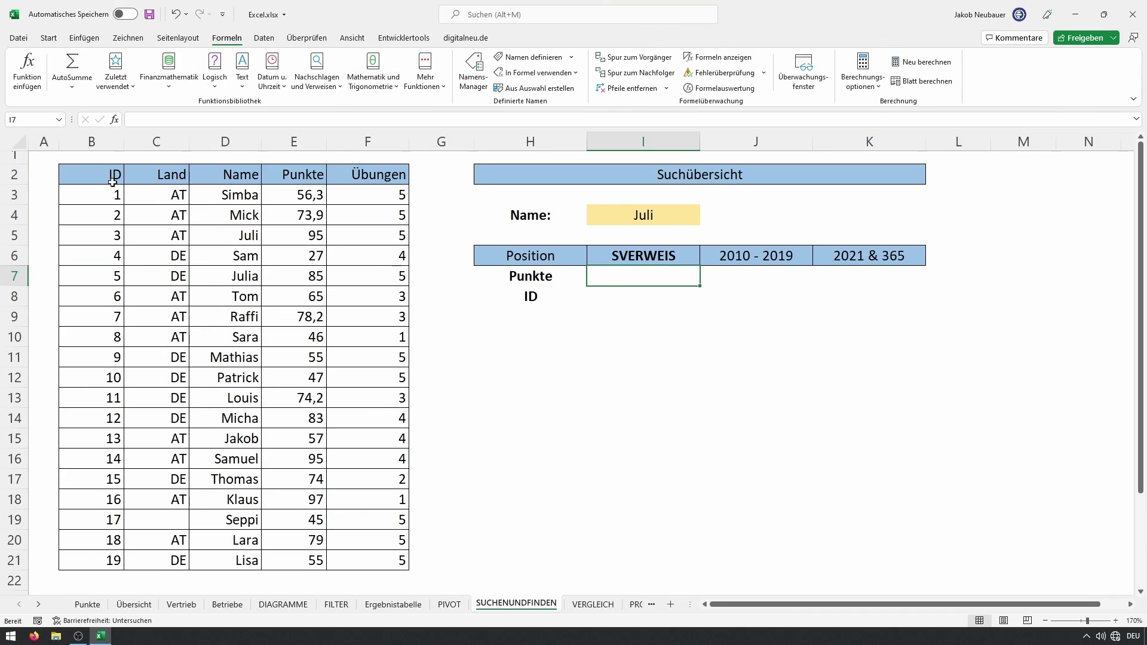
click(89, 172)
mouse_move(88, 172)
mouse_down()
mouse_move(388, 524)
mouse_move(389, 540)
mouse_up()
click(622, 281)
drag(559, 217, 597, 216)
Enter =SVERWEIS(I4;D3:F21;2;FALSCH) in the SVERWEIS Punkte cell
click(619, 283)
text(=SVER)
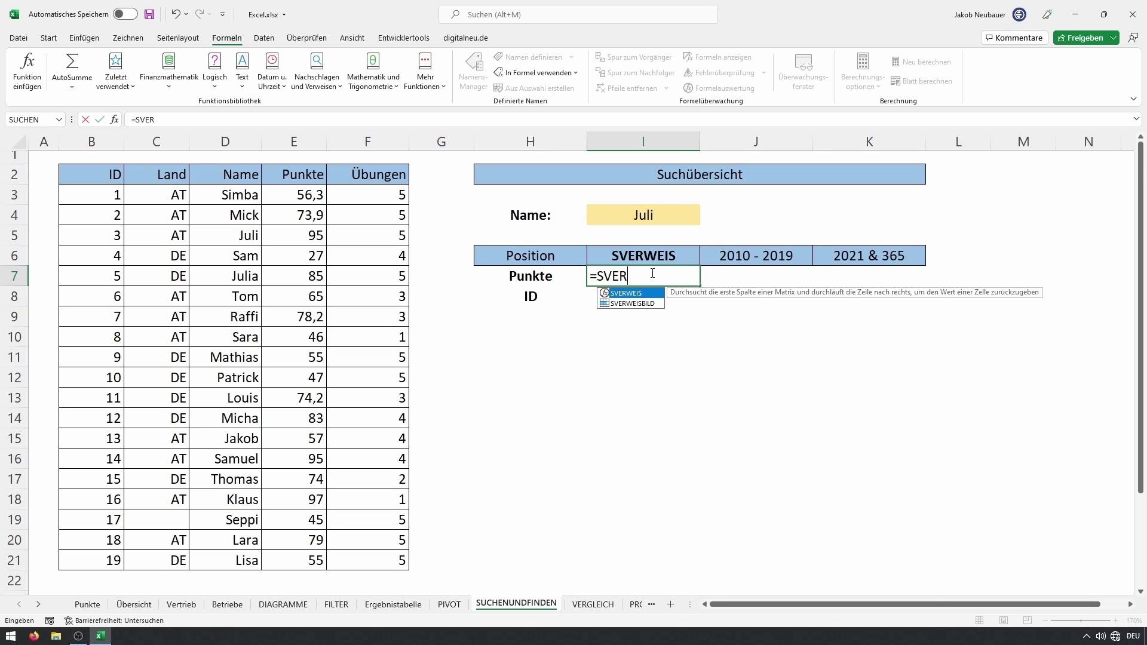
key(Tab)
click(696, 215)
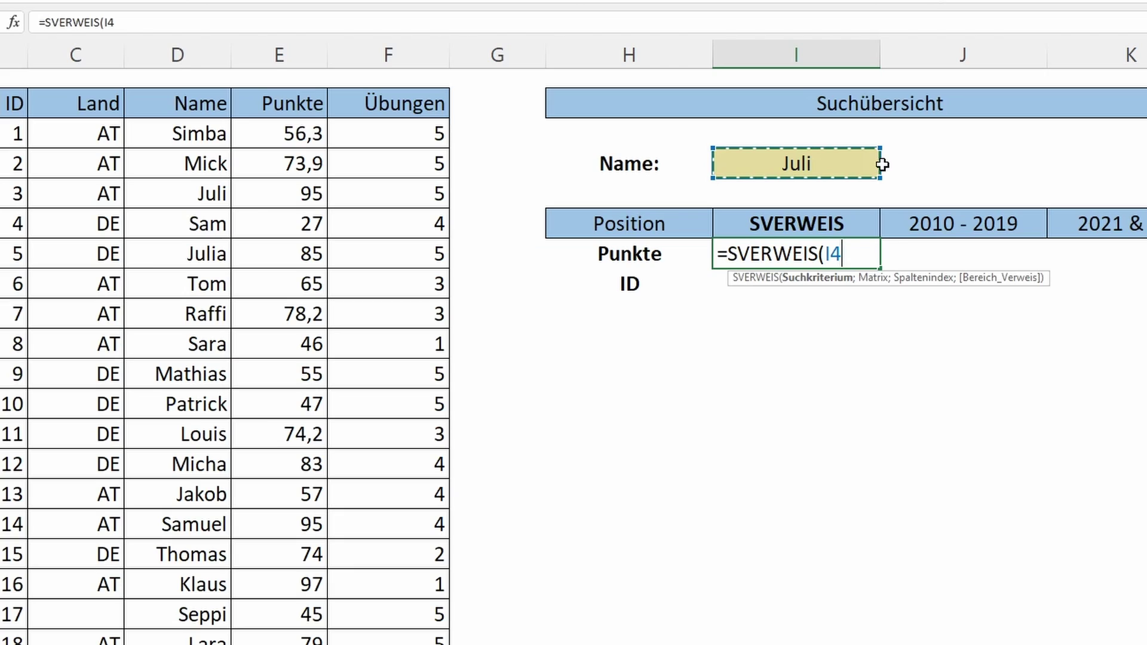
text(;)
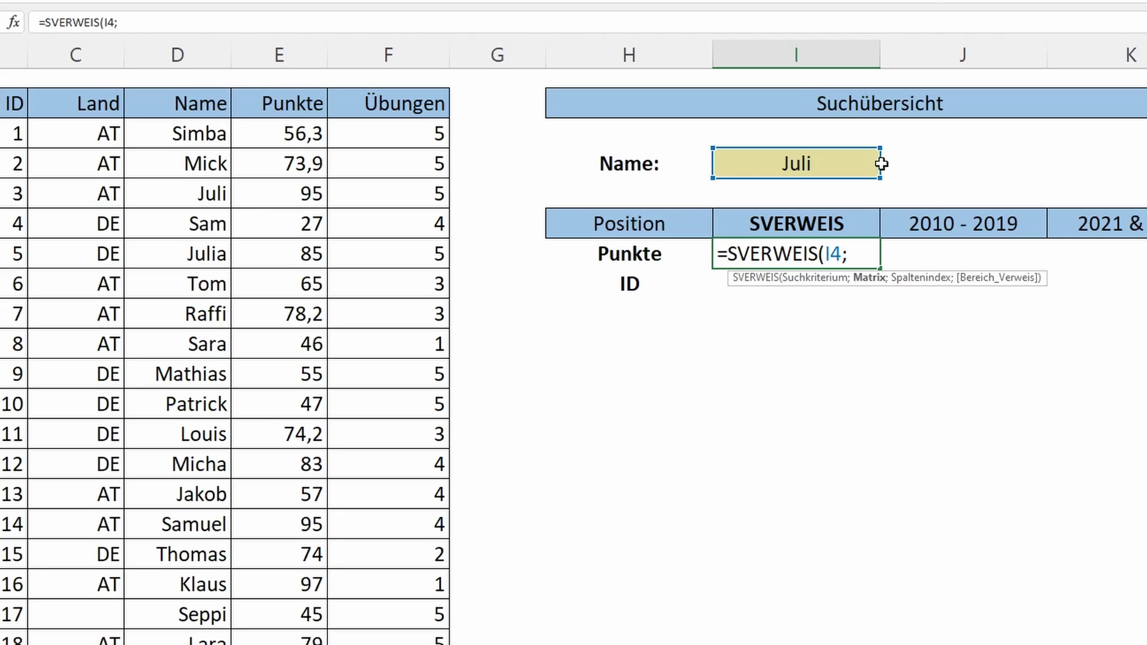
mouse_move(178, 136)
mouse_down()
mouse_move(396, 140)
mouse_move(400, 644)
mouse_up()
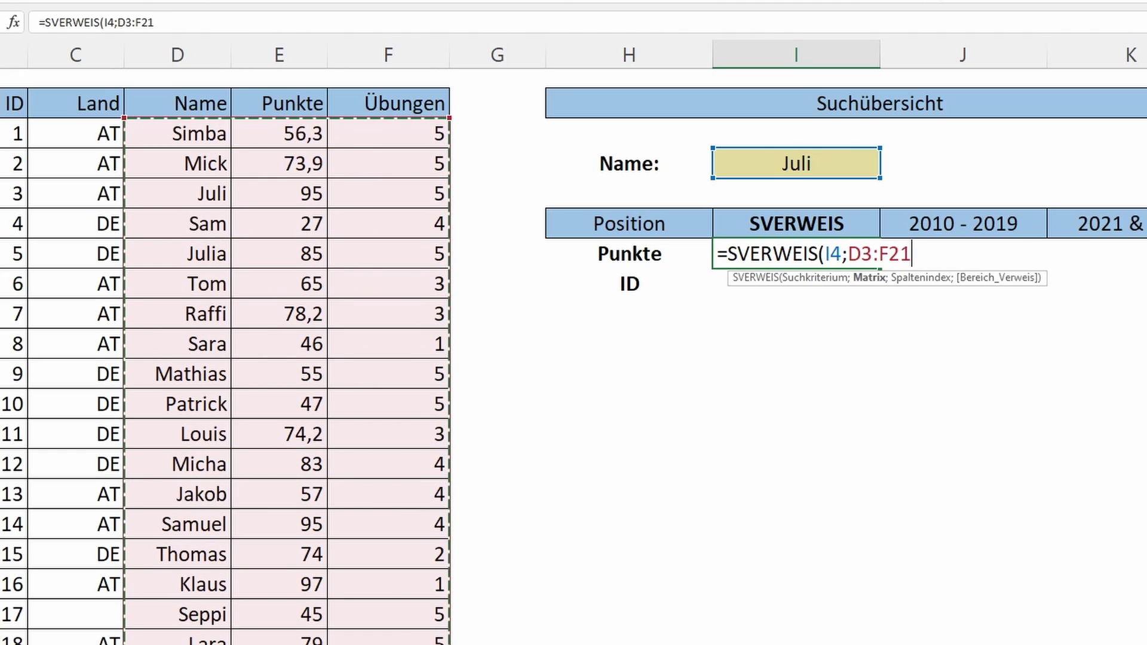
text(;)
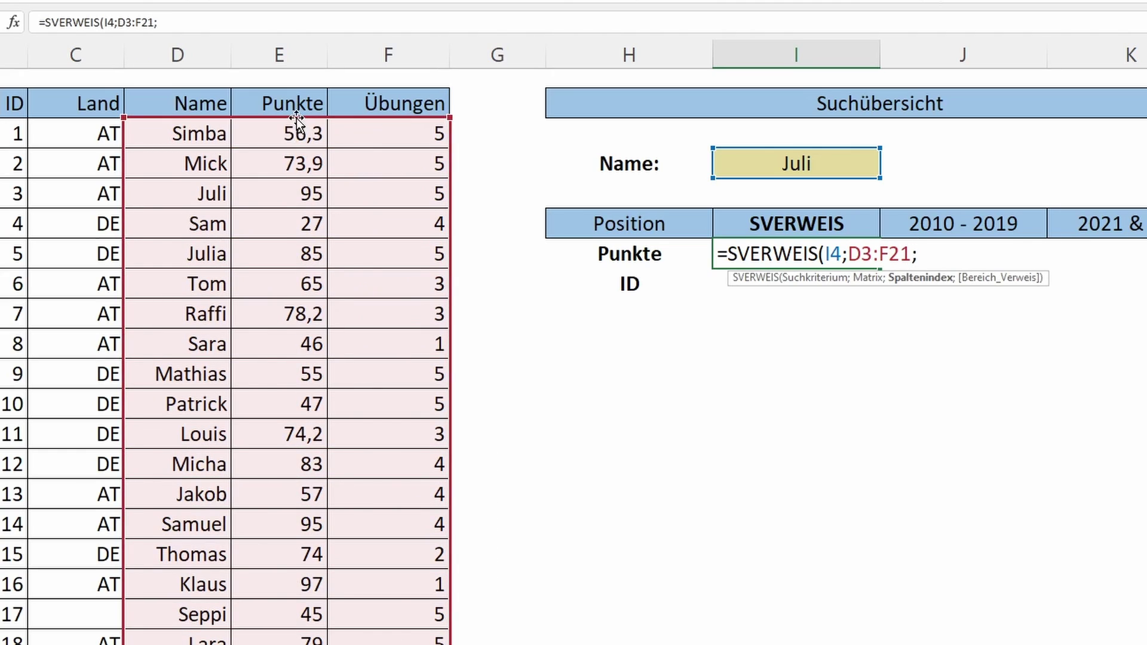
text(2)
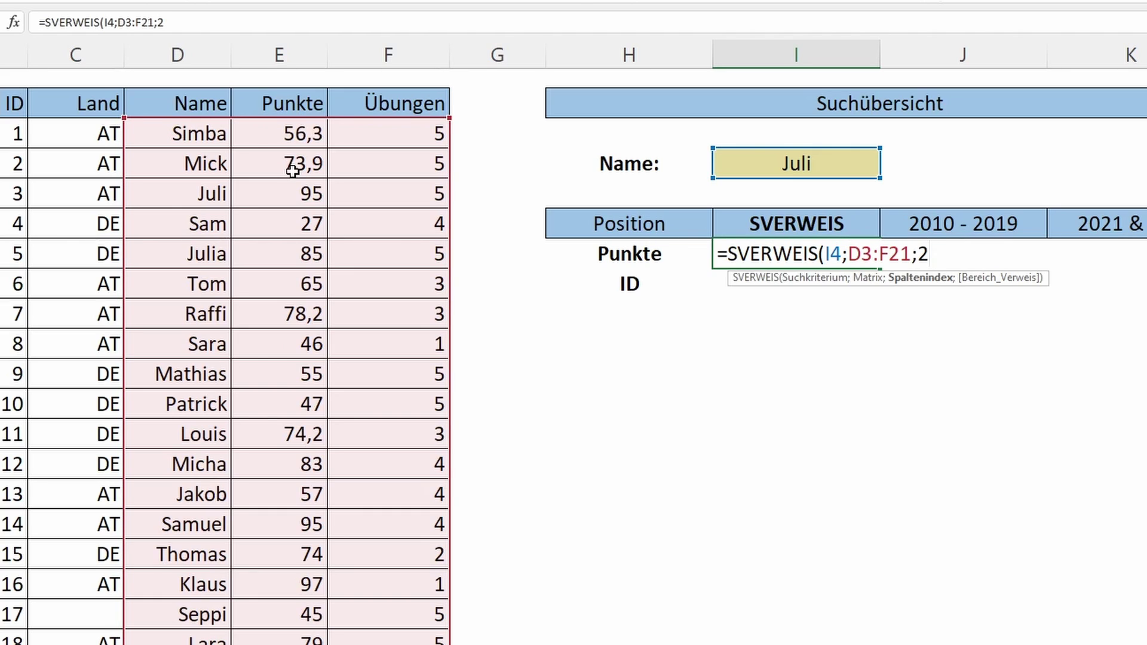
text(;FA)
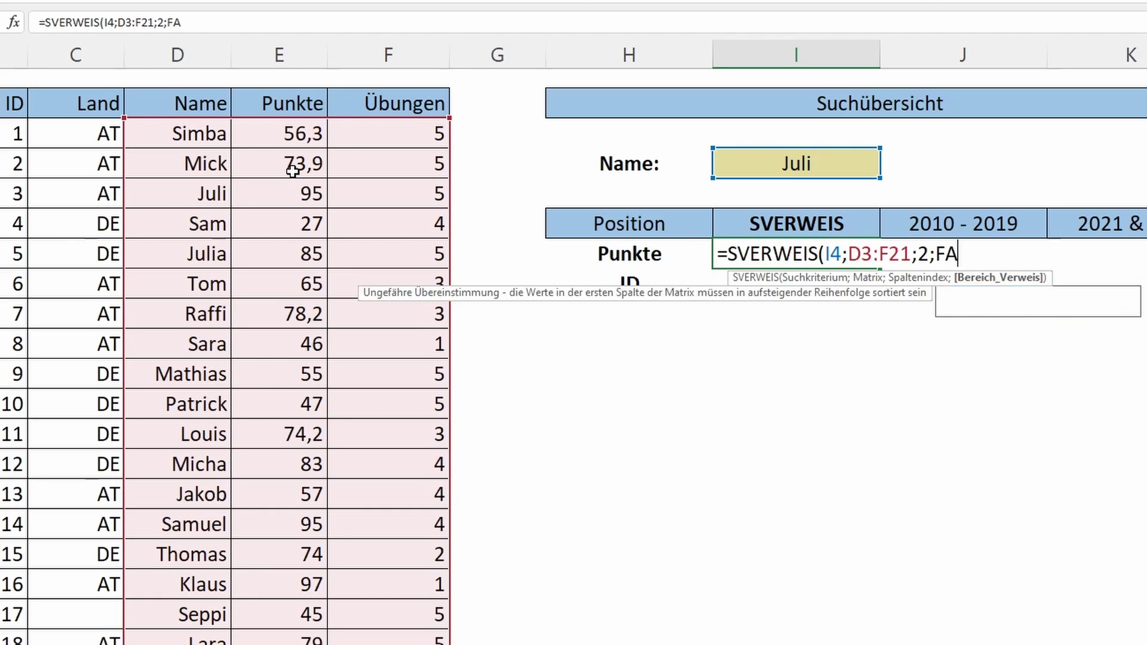
text(LSCH))
key(Return)
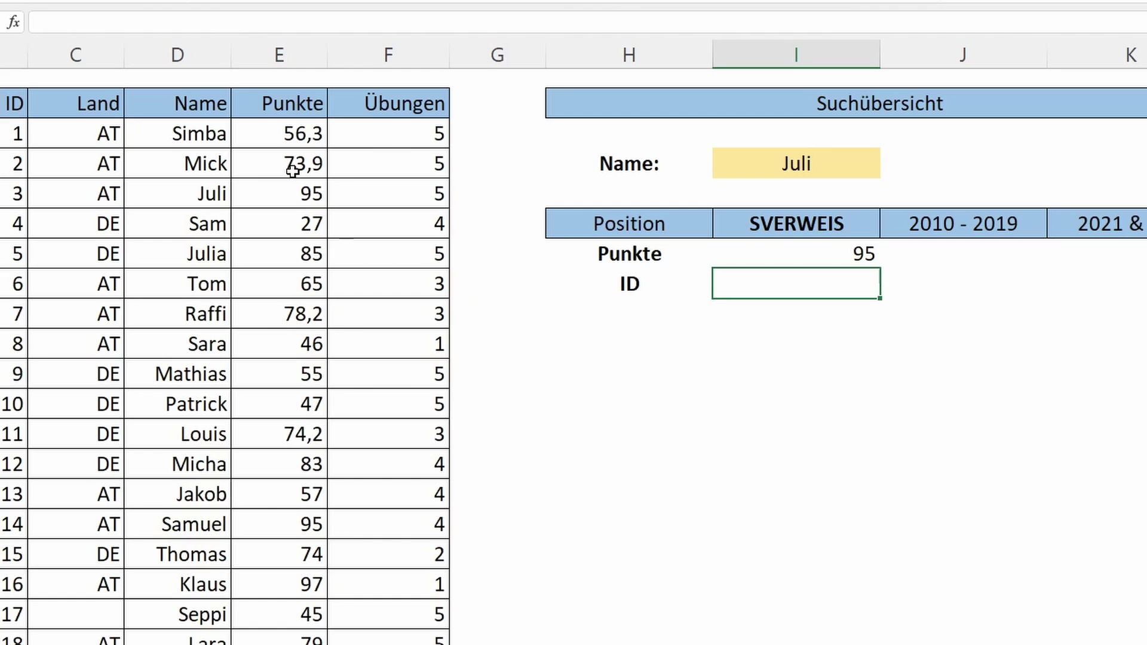
Verify the result 95 against Juli's row in the data table
click(800, 169)
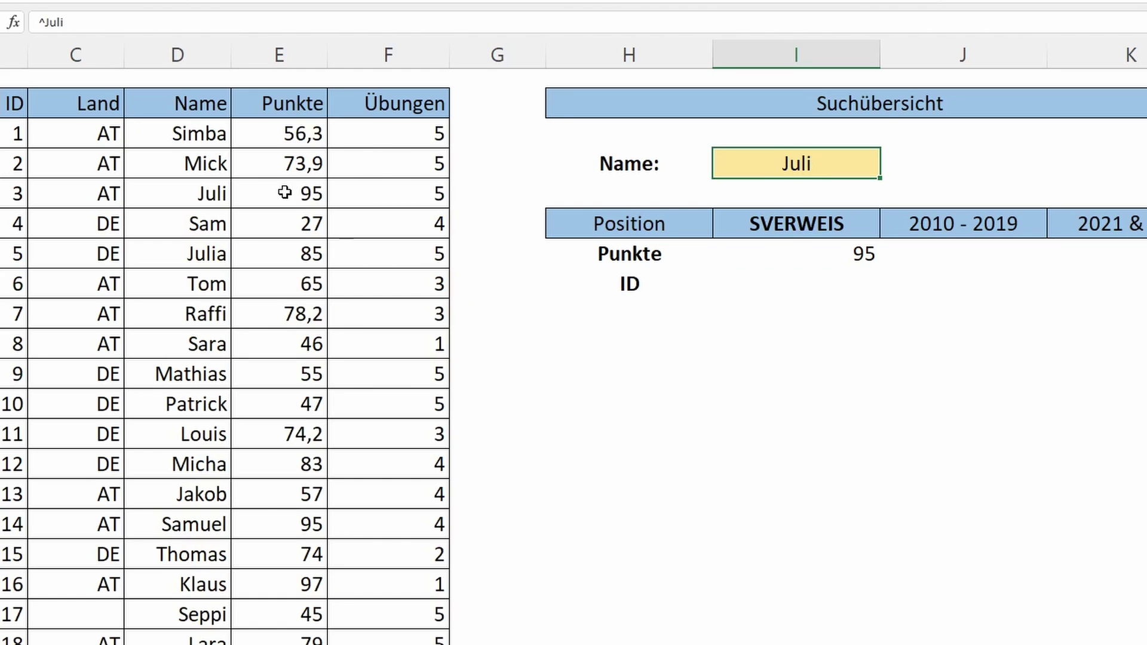
click(284, 192)
drag(209, 190, 295, 188)
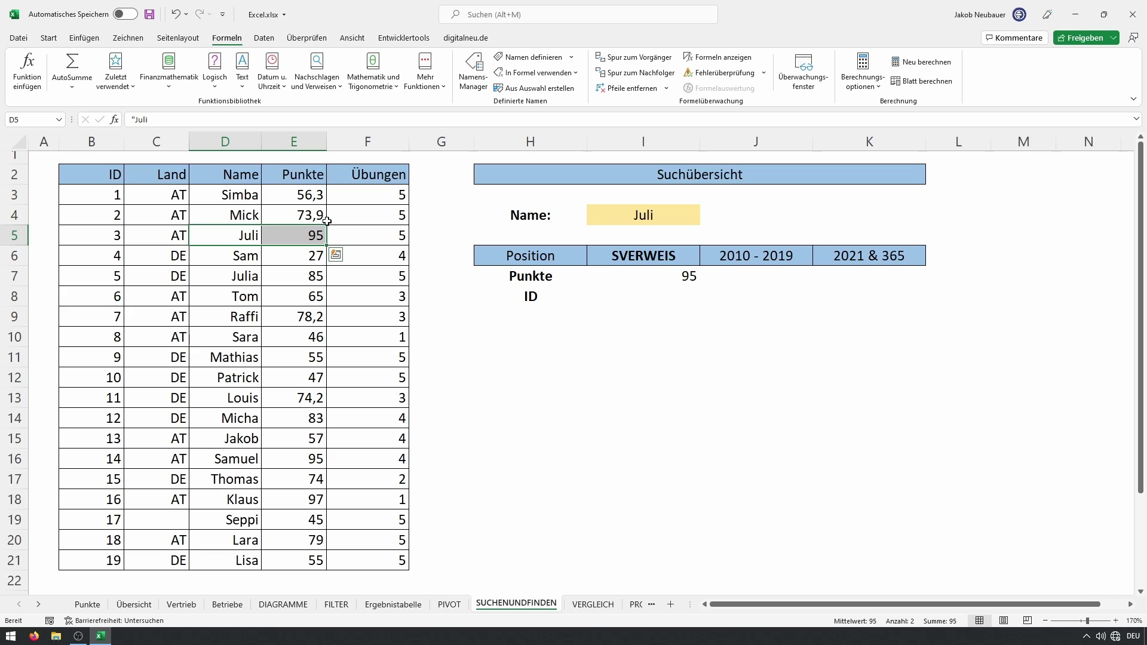
Point out that the ID column lies left of the Name column
click(540, 292)
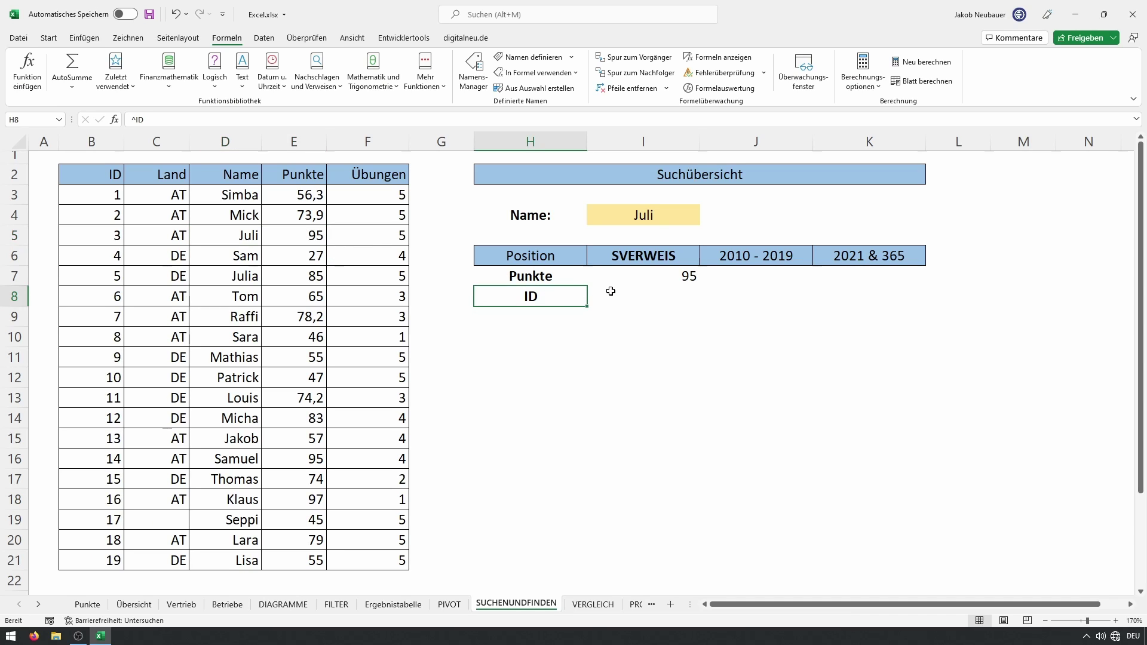
click(613, 290)
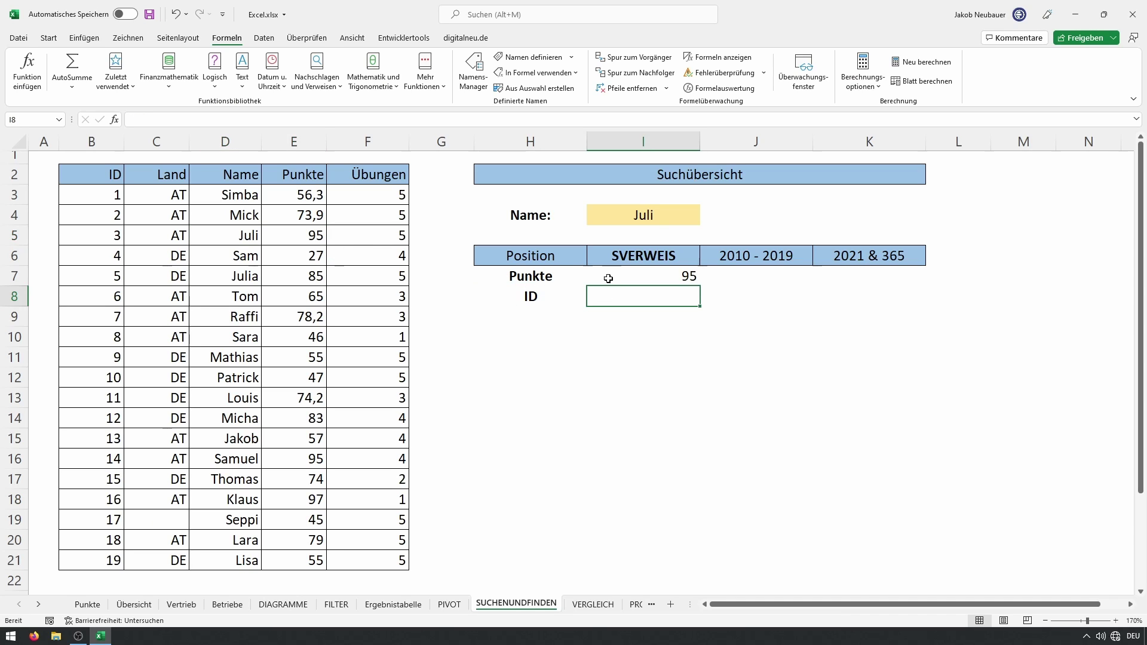
drag(219, 195, 125, 197)
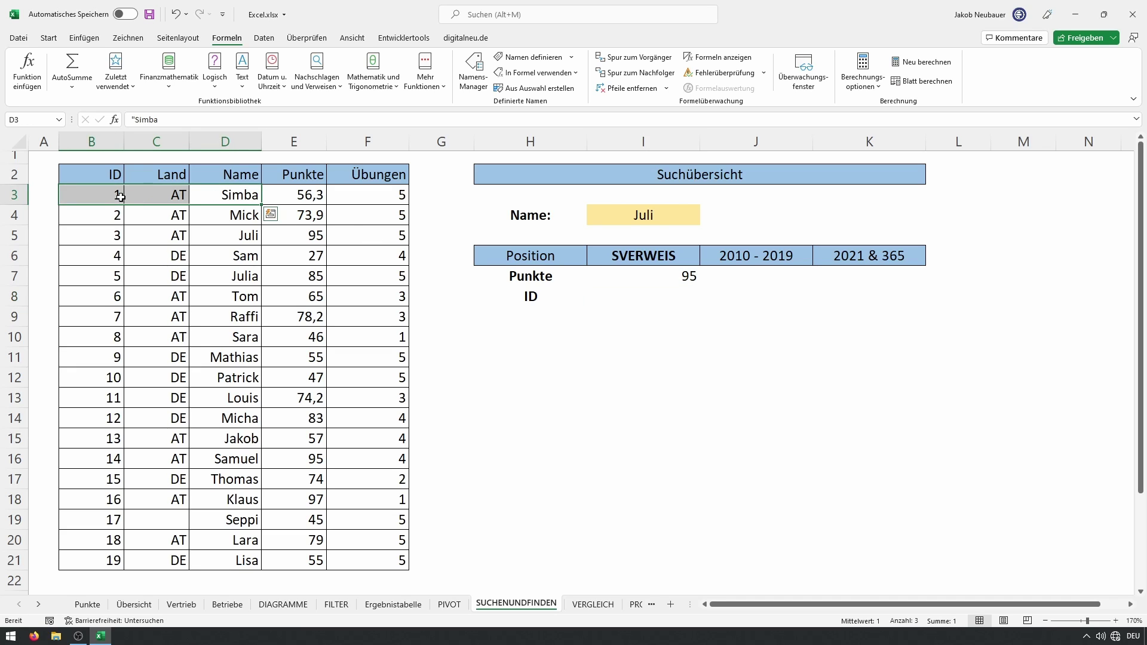
click(644, 295)
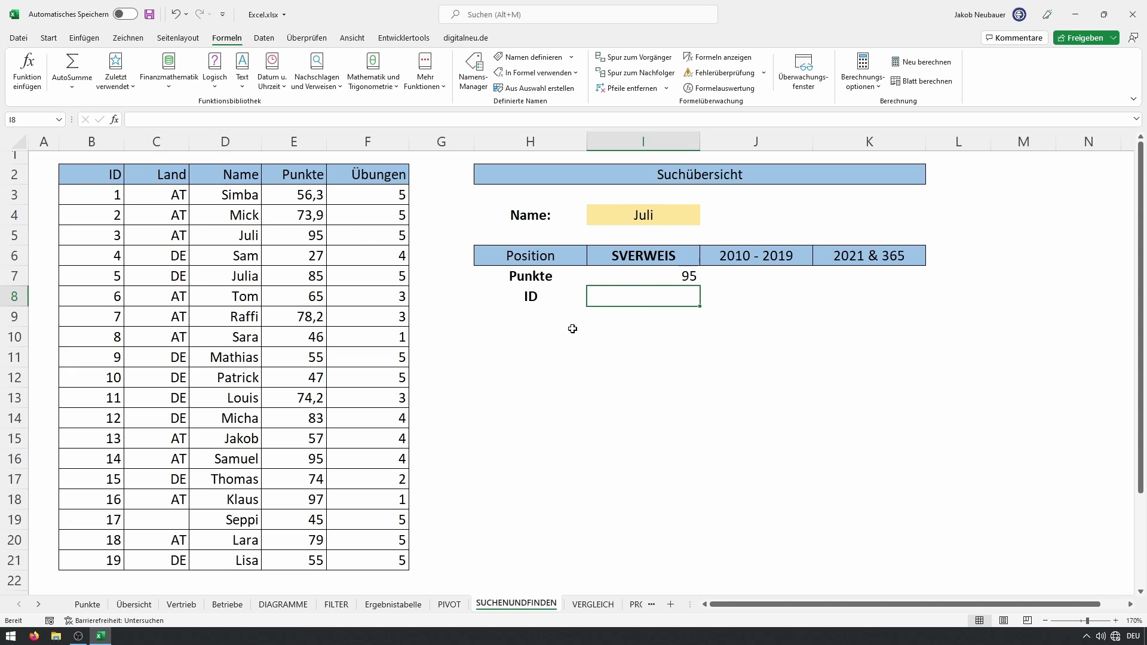
Enter =SVERWEIS(I4;B3:D21;-2;FALSCH) in the SVERWEIS ID cell and inspect the #NV error
text(=SVERWEIS()
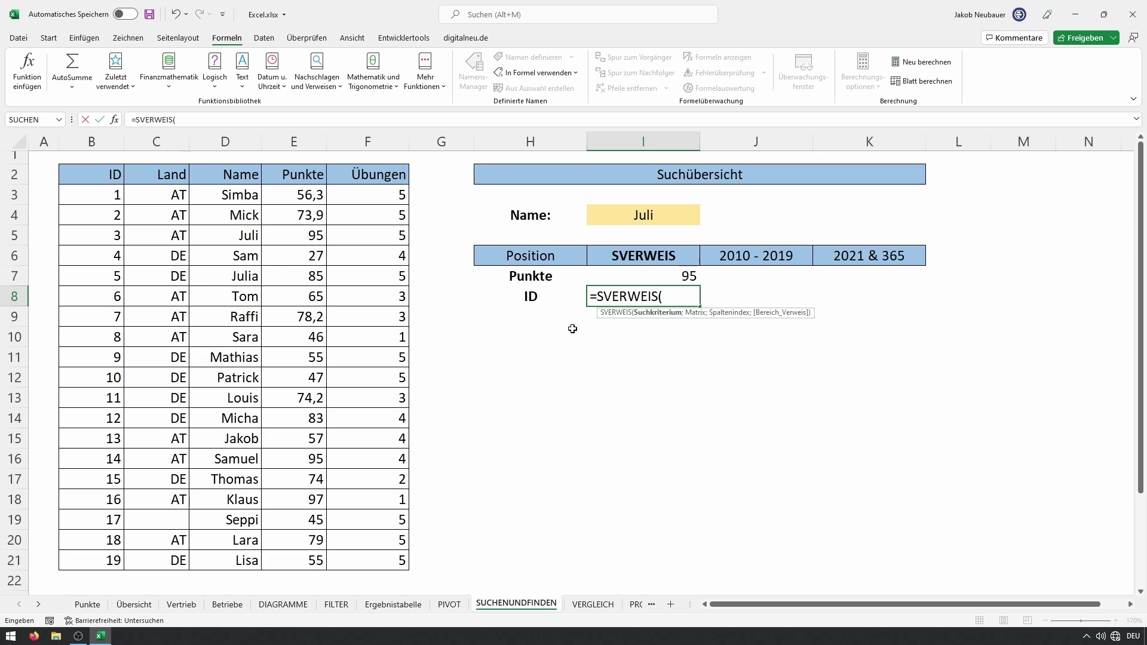
click(638, 217)
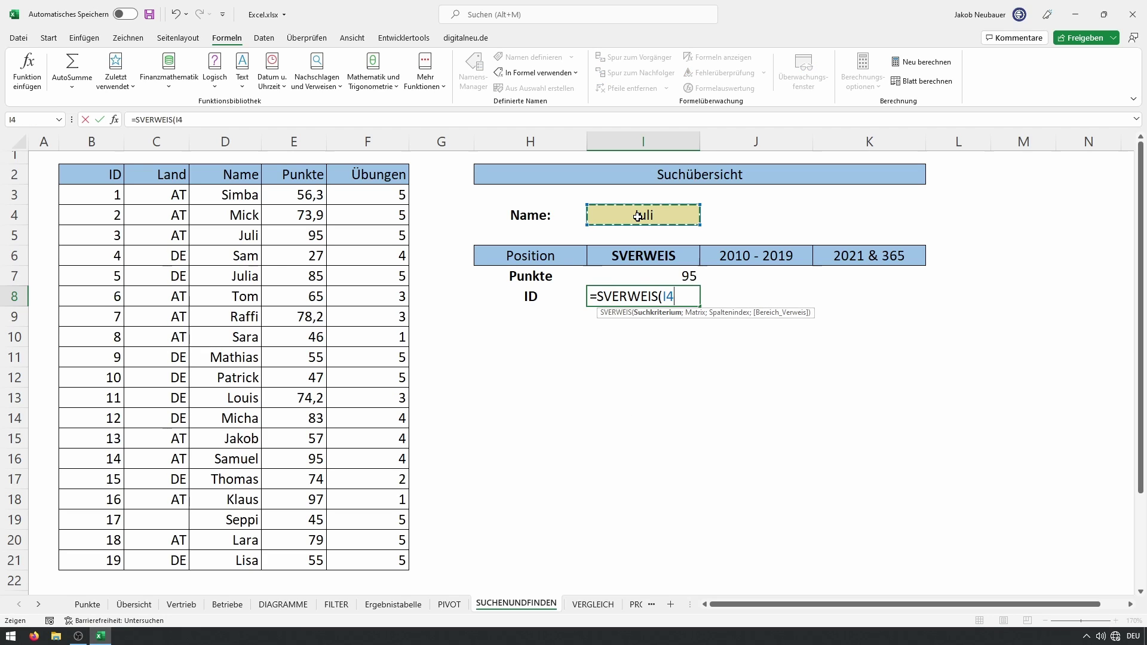
text(;)
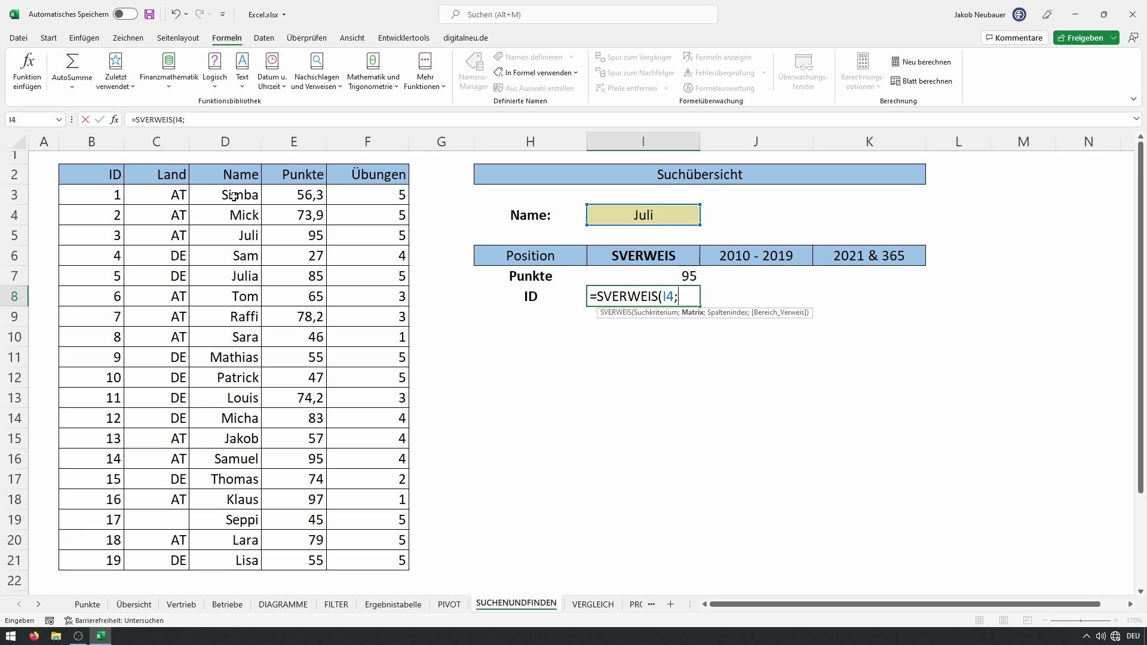
mouse_move(233, 197)
mouse_down()
mouse_move(382, 481)
mouse_move(375, 561)
mouse_up()
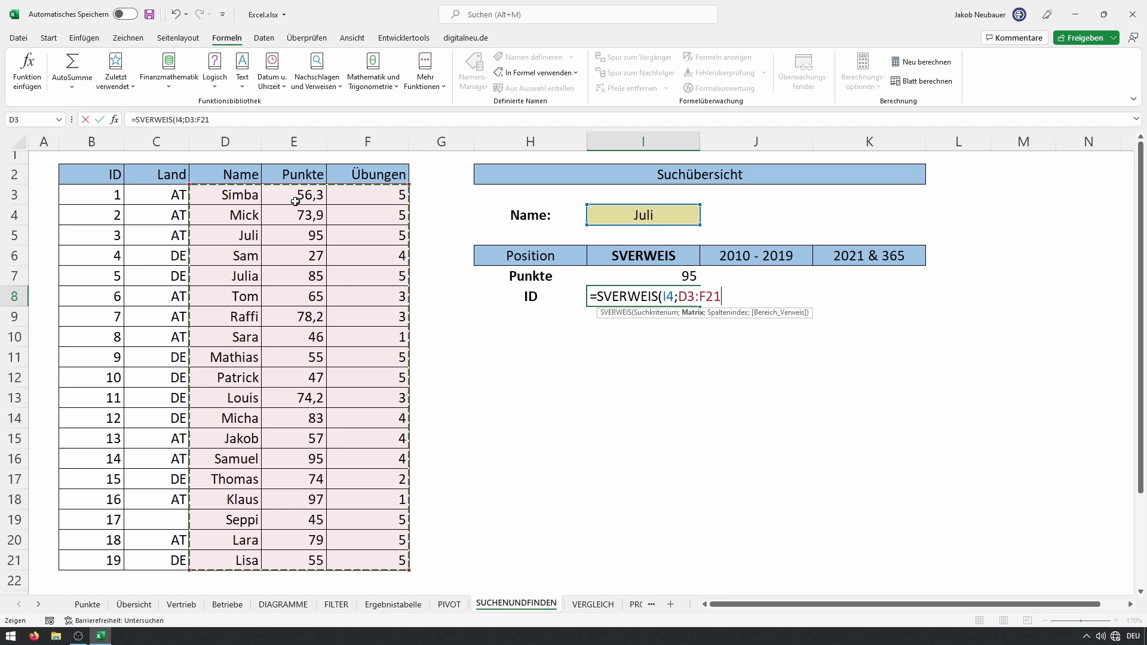
mouse_move(95, 191)
mouse_down()
mouse_move(225, 428)
mouse_move(227, 561)
mouse_up()
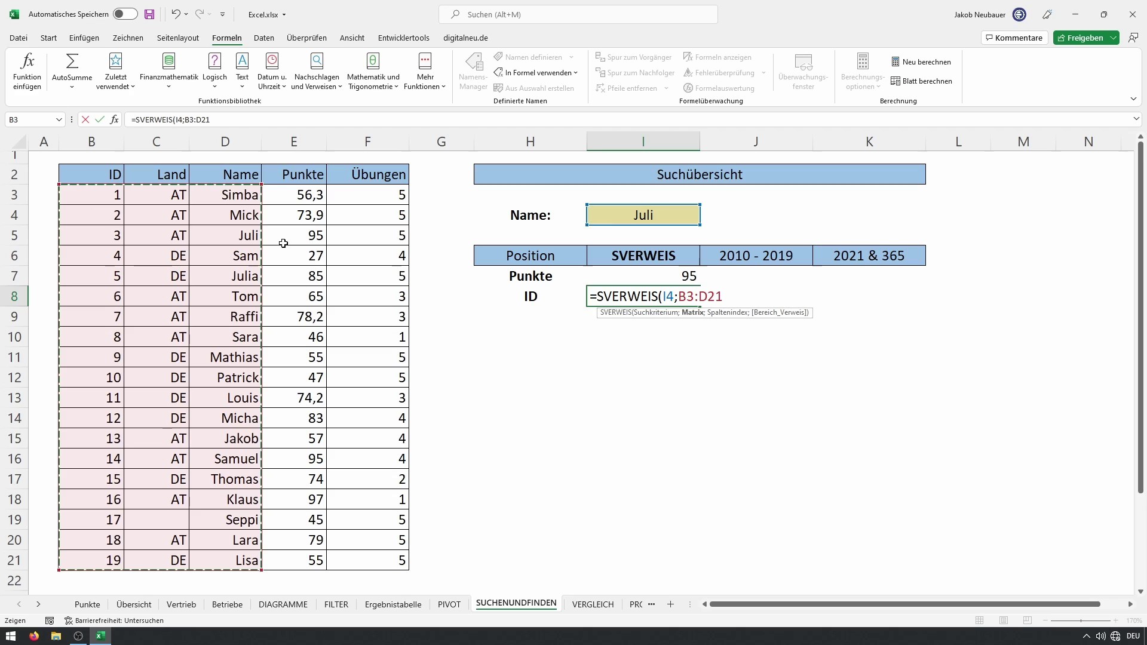
text(;)
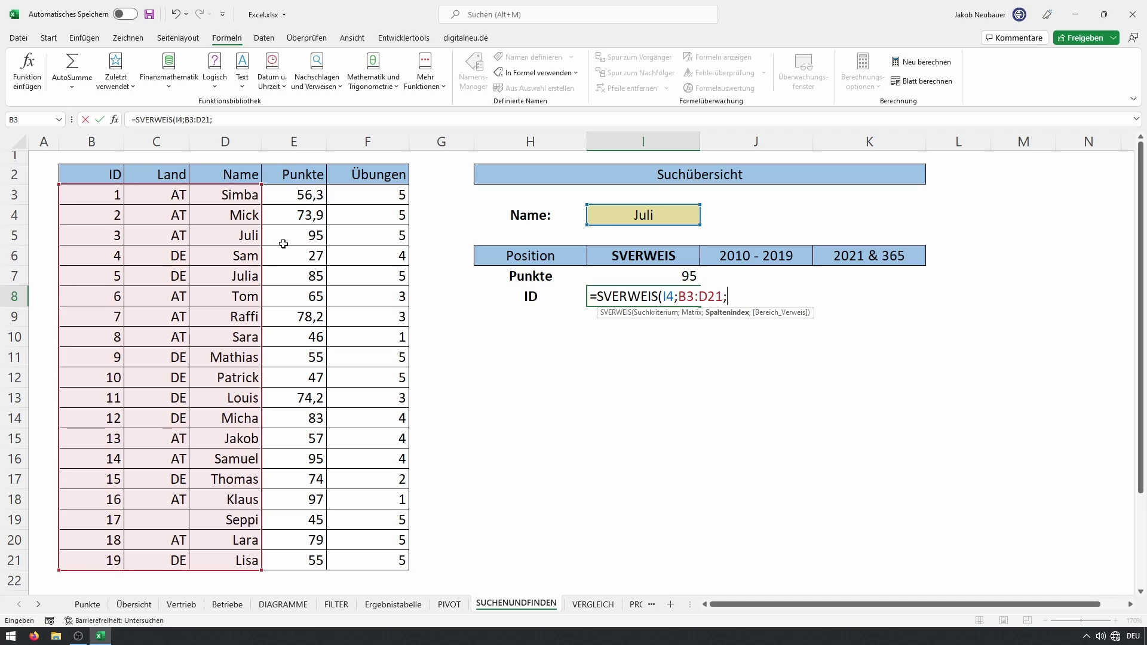
text(-)
text(2)
text(;)
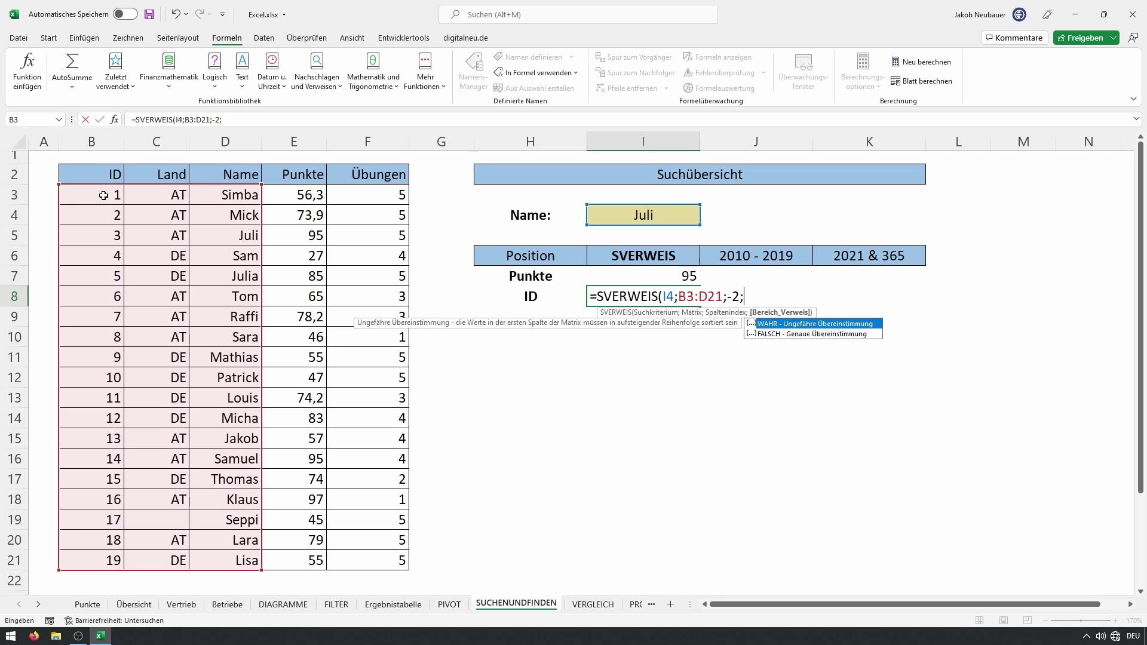
text(FALSCH))
key(Return)
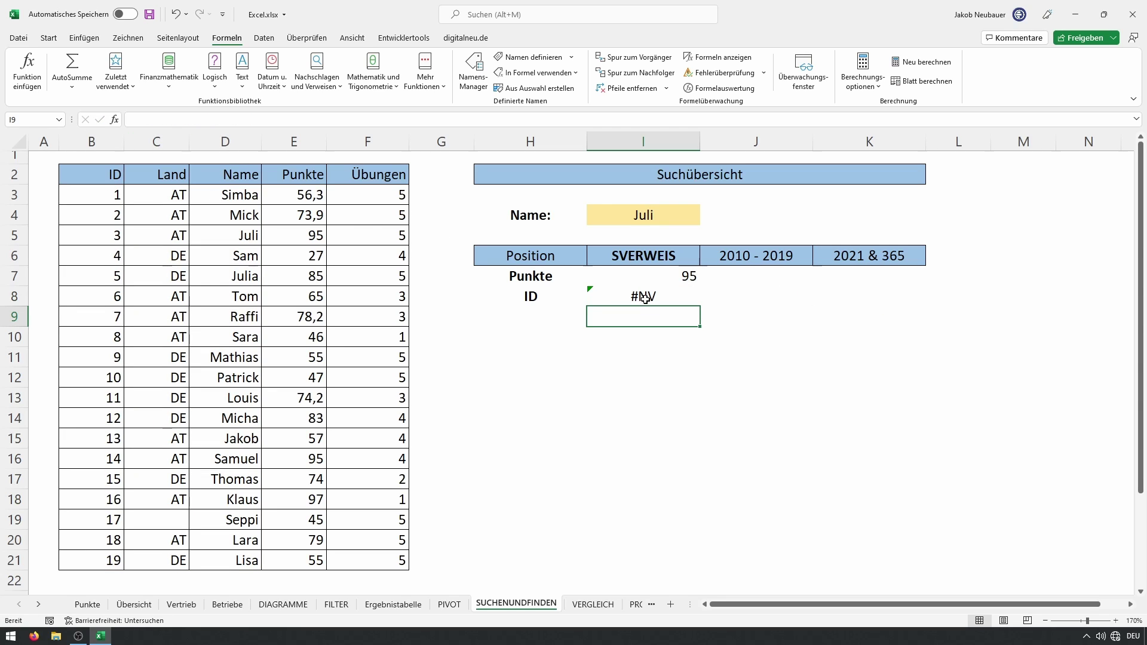
click(643, 299)
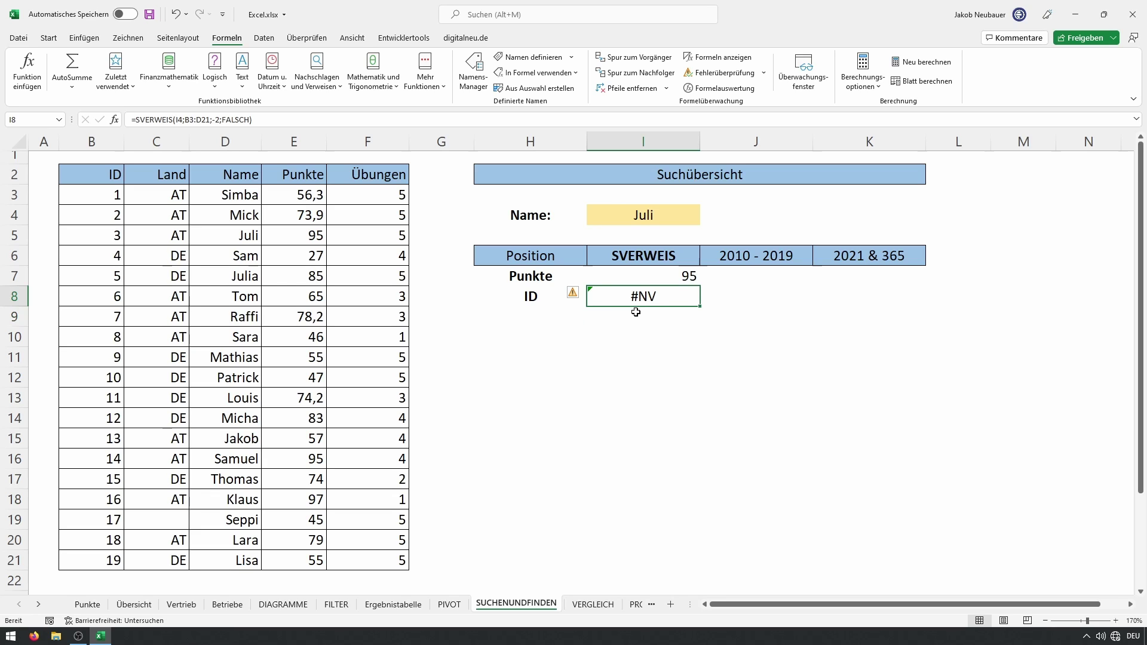
mouse_move(224, 175)
mouse_down()
mouse_move(233, 574)
mouse_move(233, 561)
mouse_up()
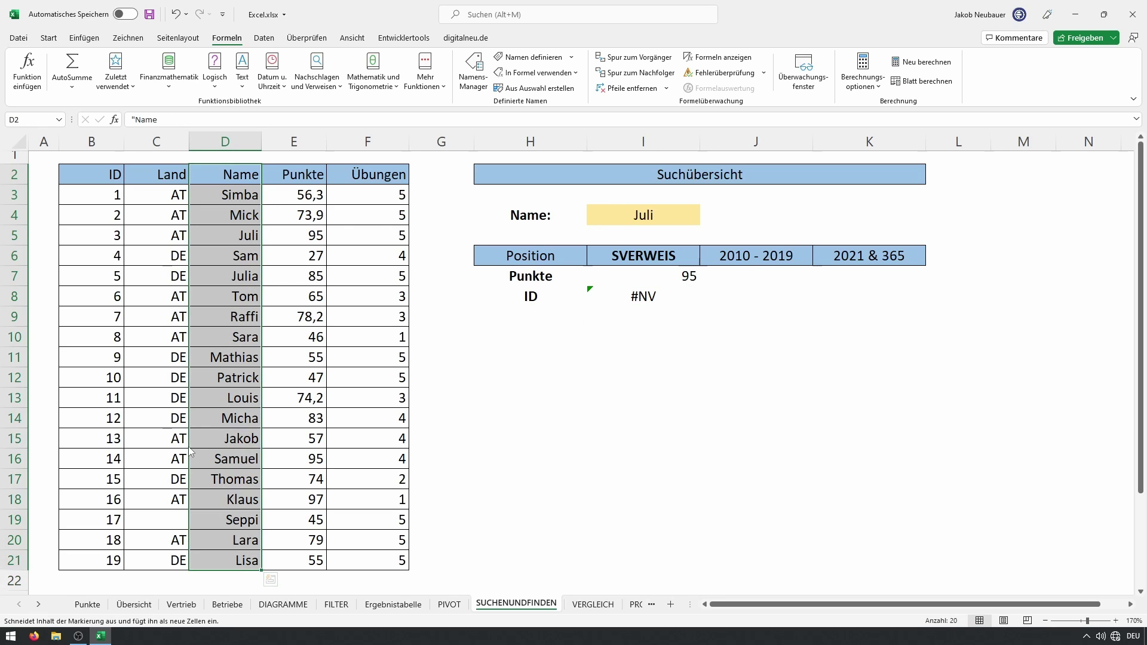
drag(191, 453, 59, 439)
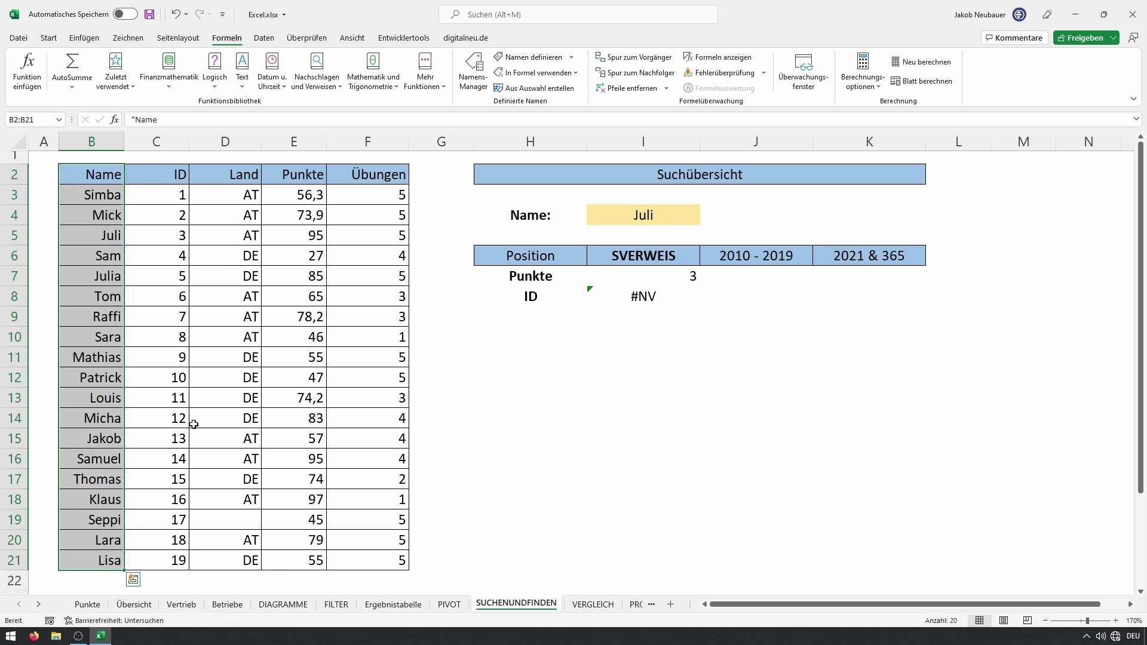
key(ctrl+z)
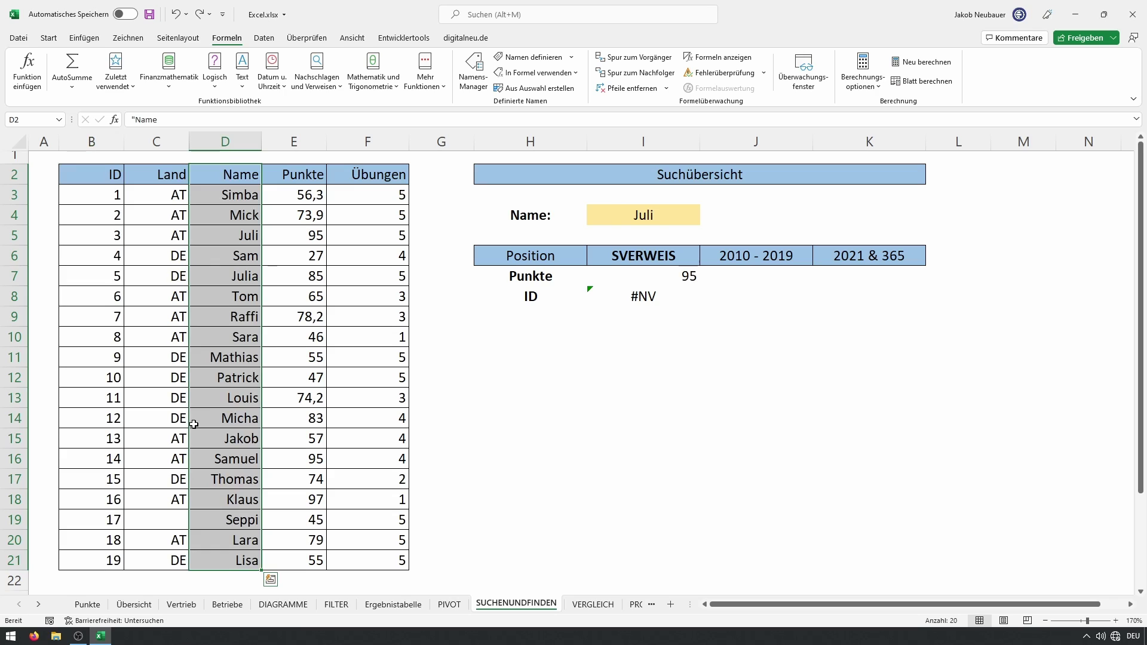
click(652, 403)
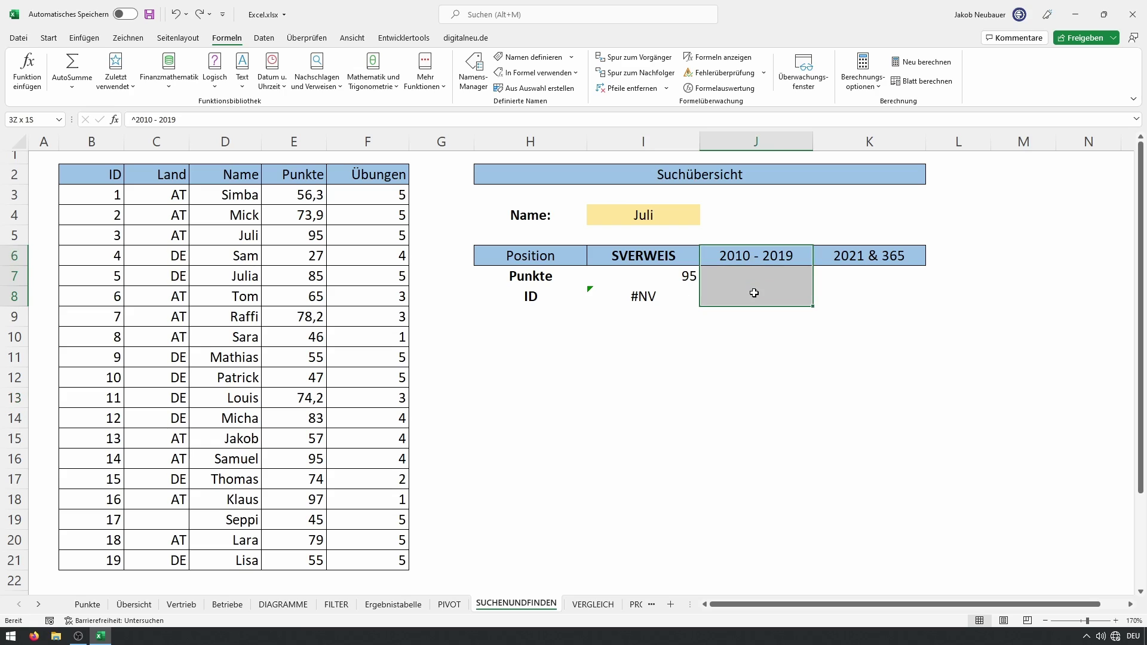
Highlight the 2010 - 2019 and 2021 & 365 result columns
drag(754, 259, 755, 297)
click(732, 347)
drag(860, 257, 856, 290)
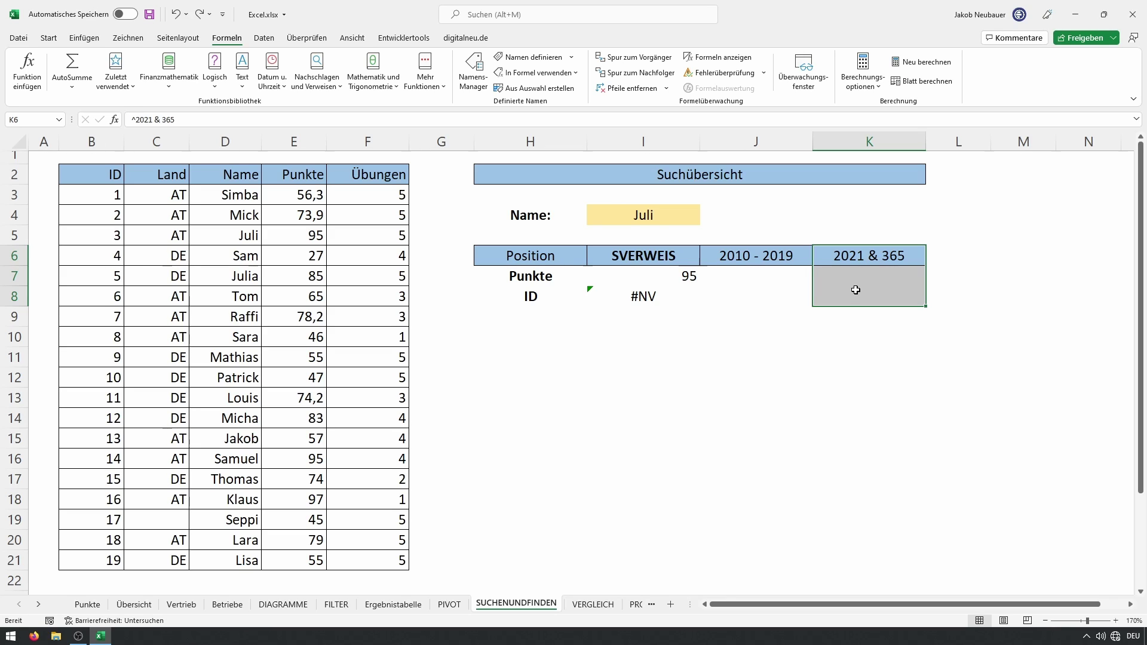
drag(783, 254, 786, 296)
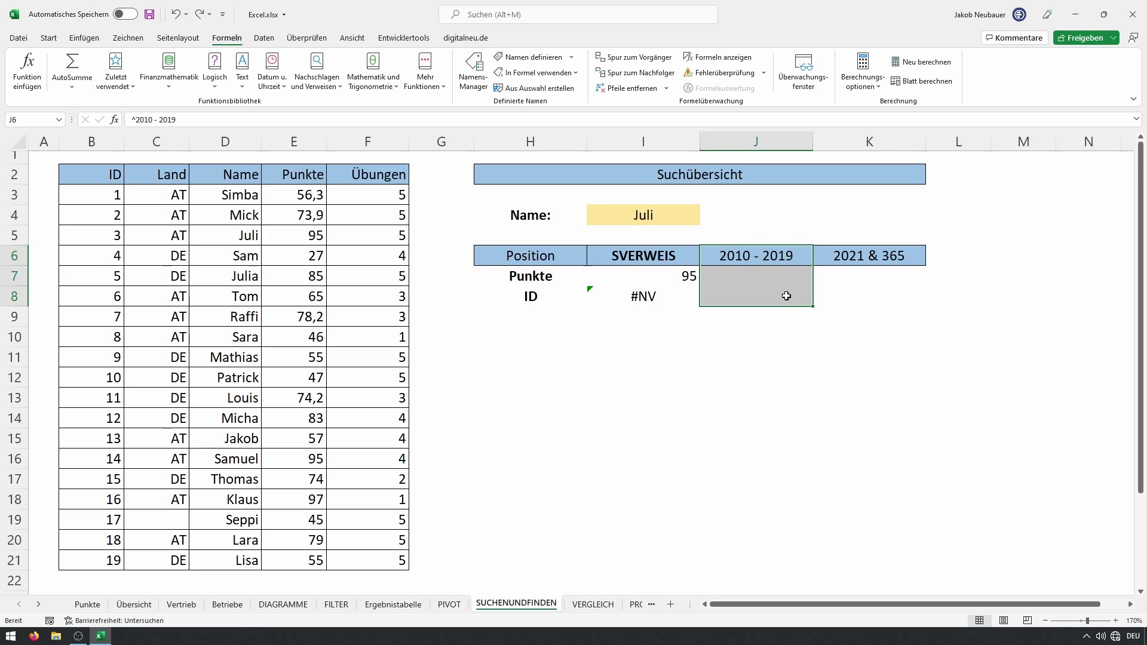
Start typing =INDEX(B3:F21;3;3 in the 2010 - 2019 Punkte cell
click(773, 279)
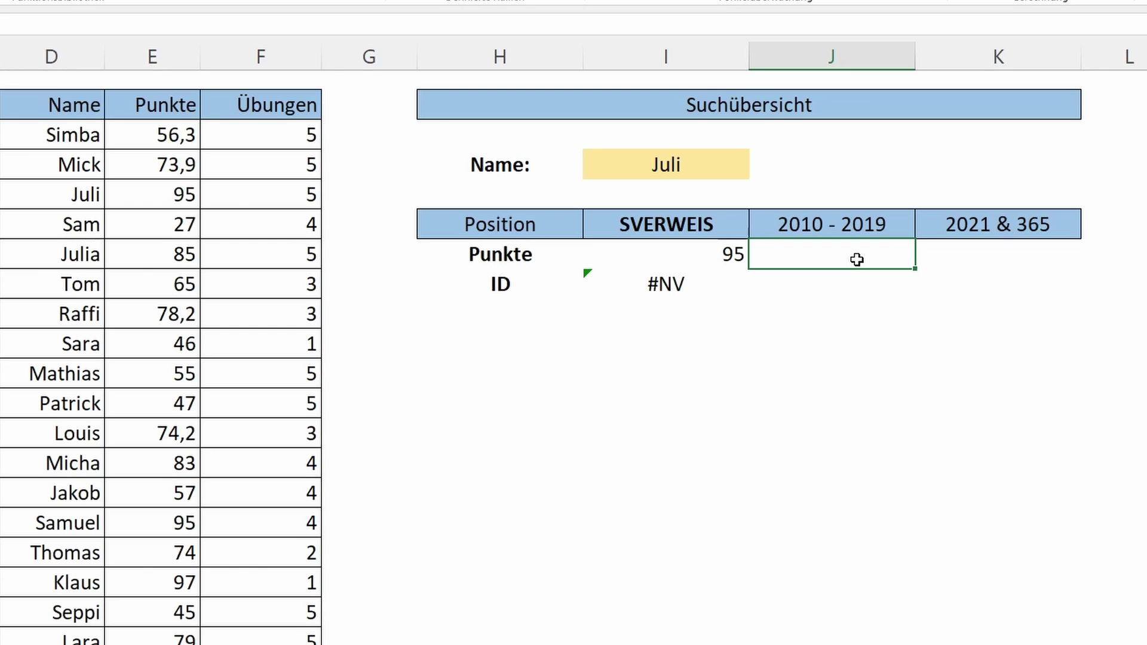
text(=INDEX)
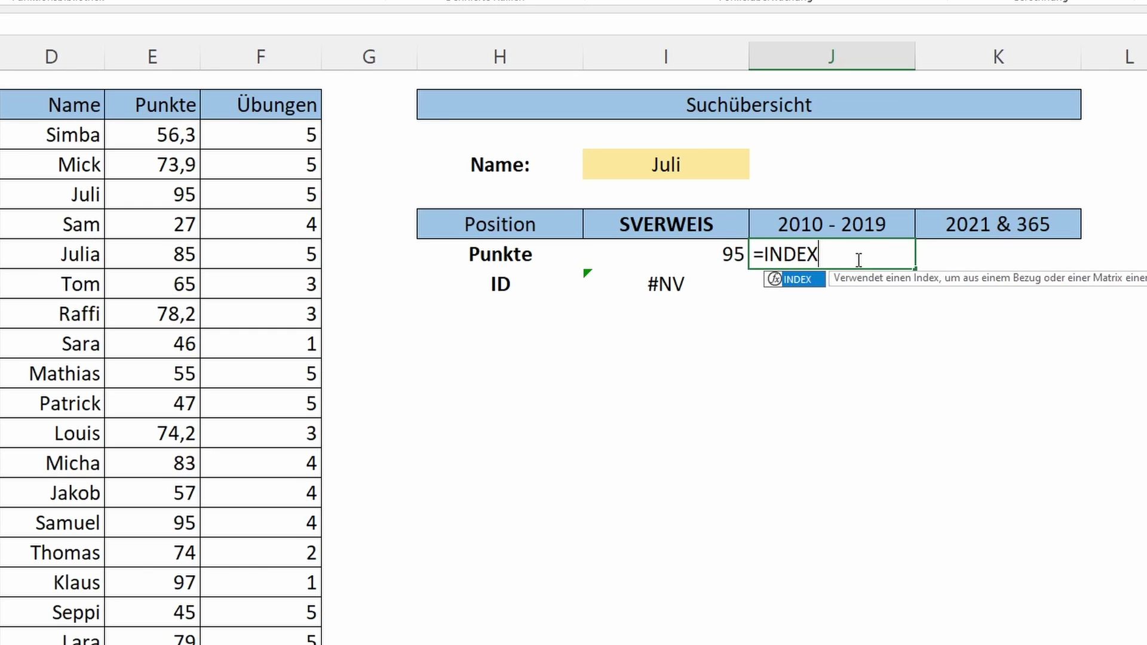
text(()
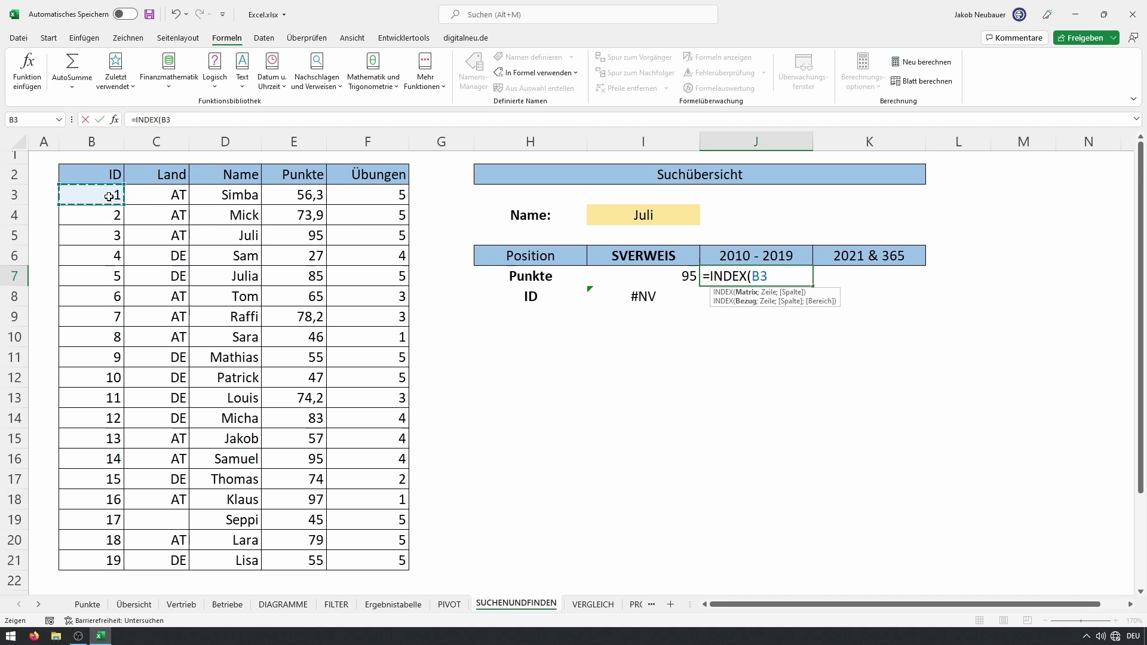
mouse_move(105, 194)
mouse_down()
mouse_move(376, 282)
mouse_move(371, 556)
mouse_up()
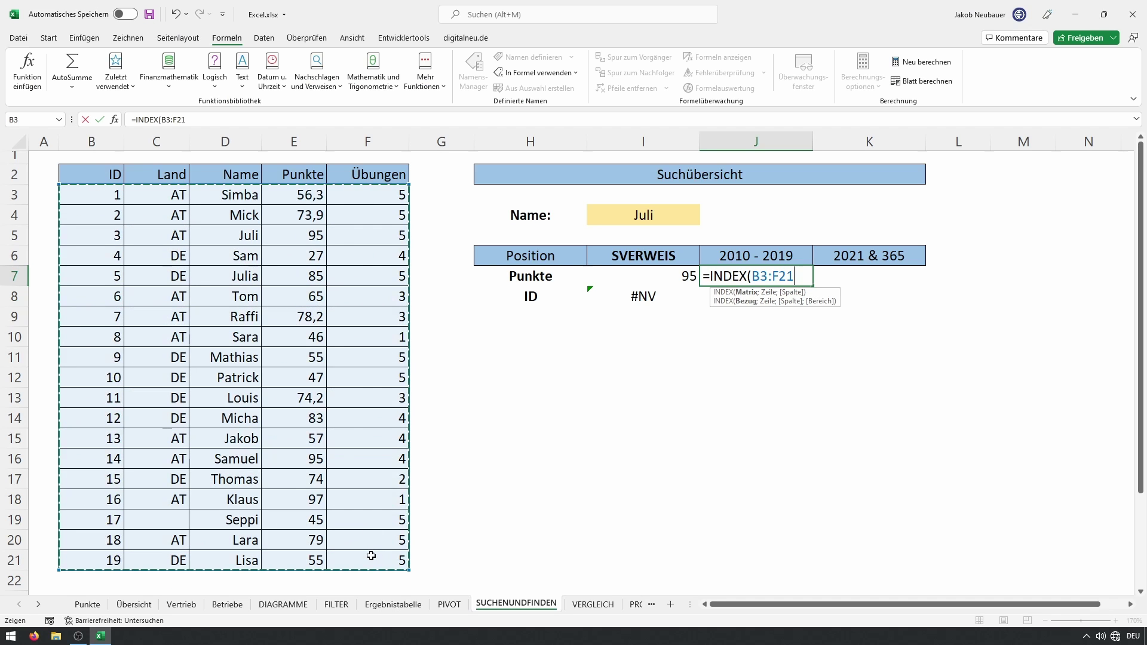
text(;)
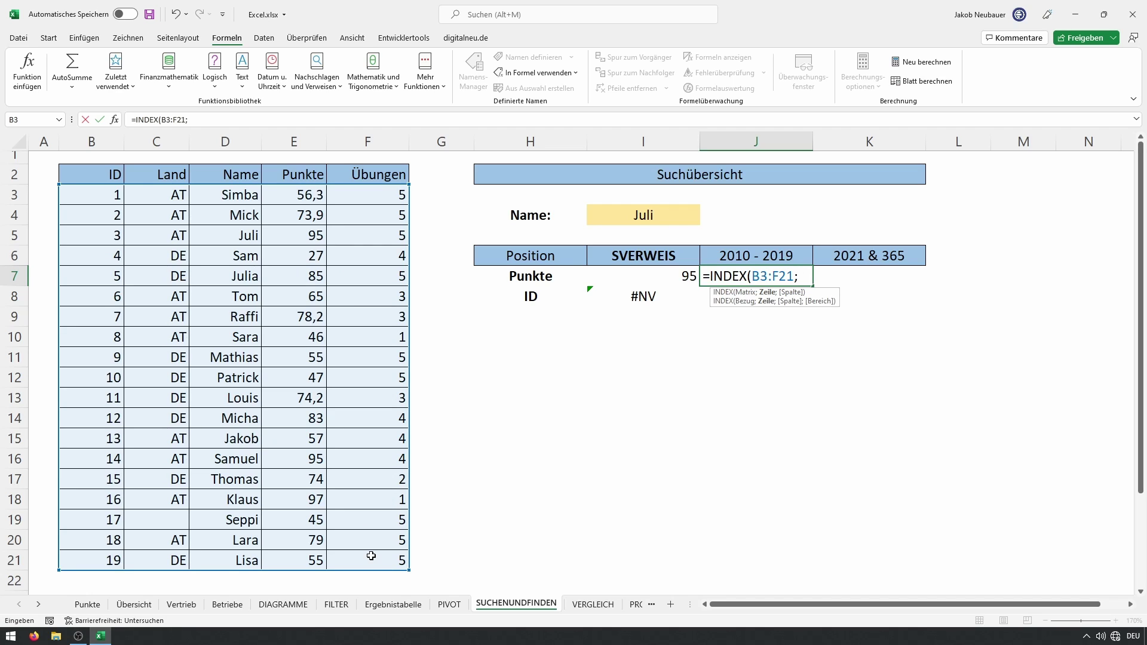
text(3;3)
Commit the INDEX formula, then change it to =INDEX(E3:E21;3) so it returns 95
key(Return)
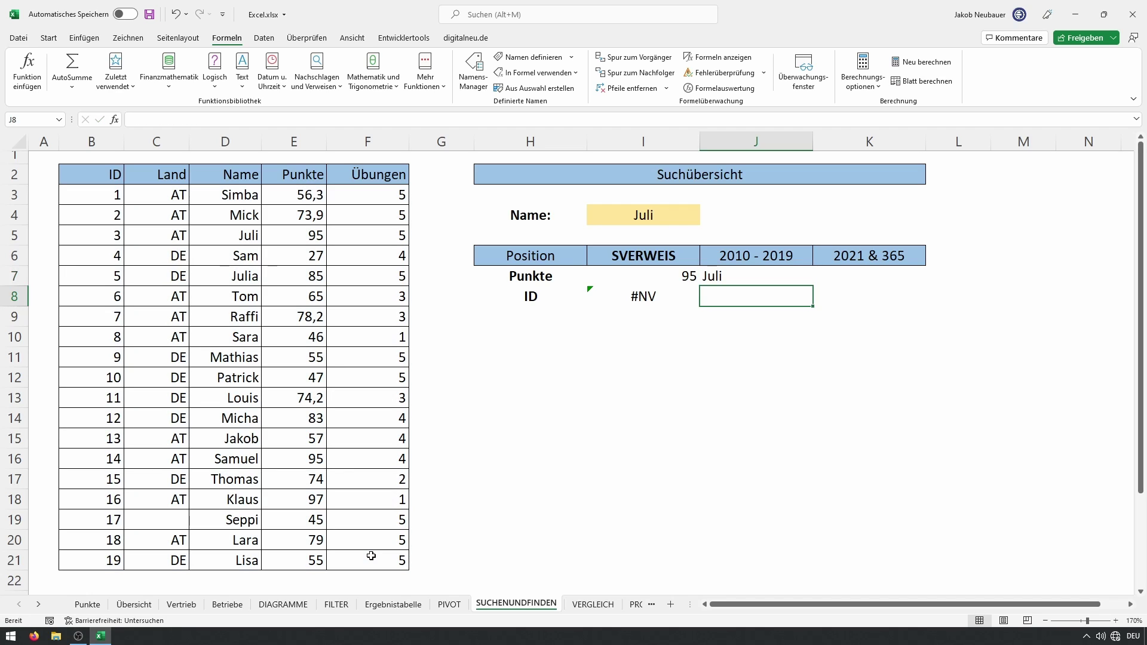
double_click(734, 280)
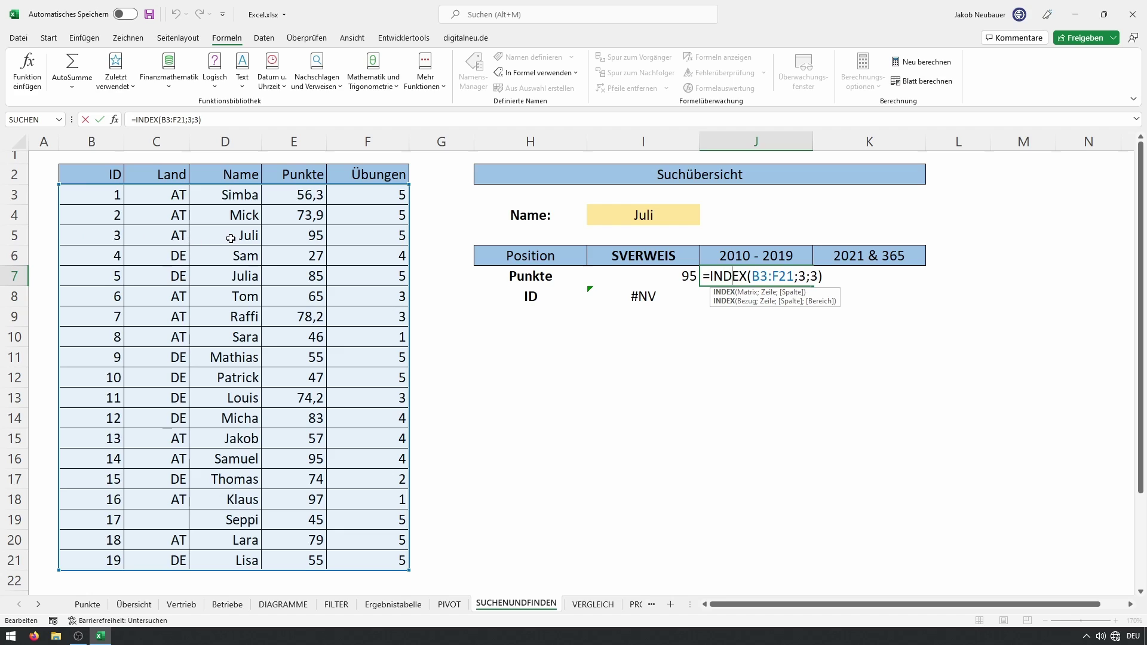
double_click(773, 276)
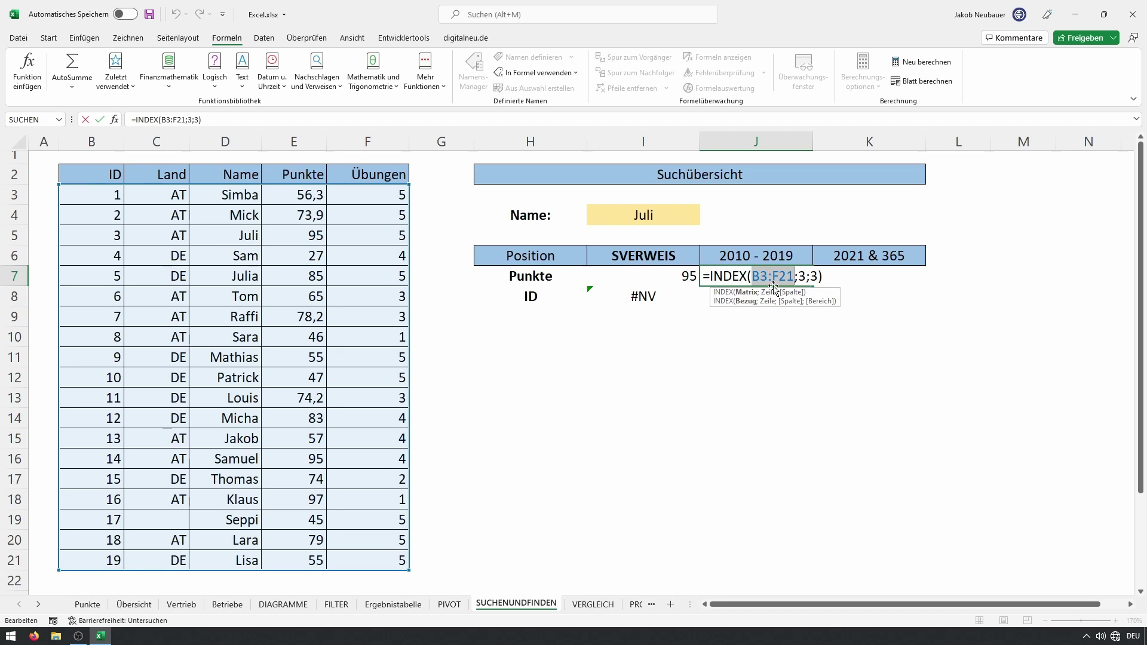
drag(290, 196, 292, 561)
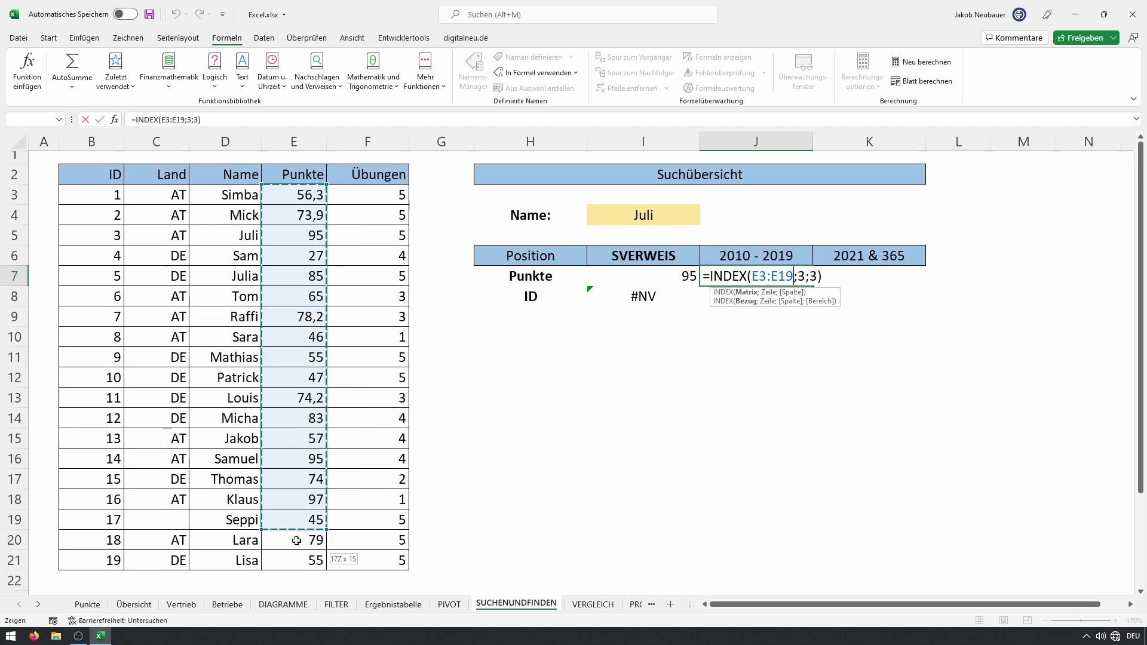
key(BackSpace)
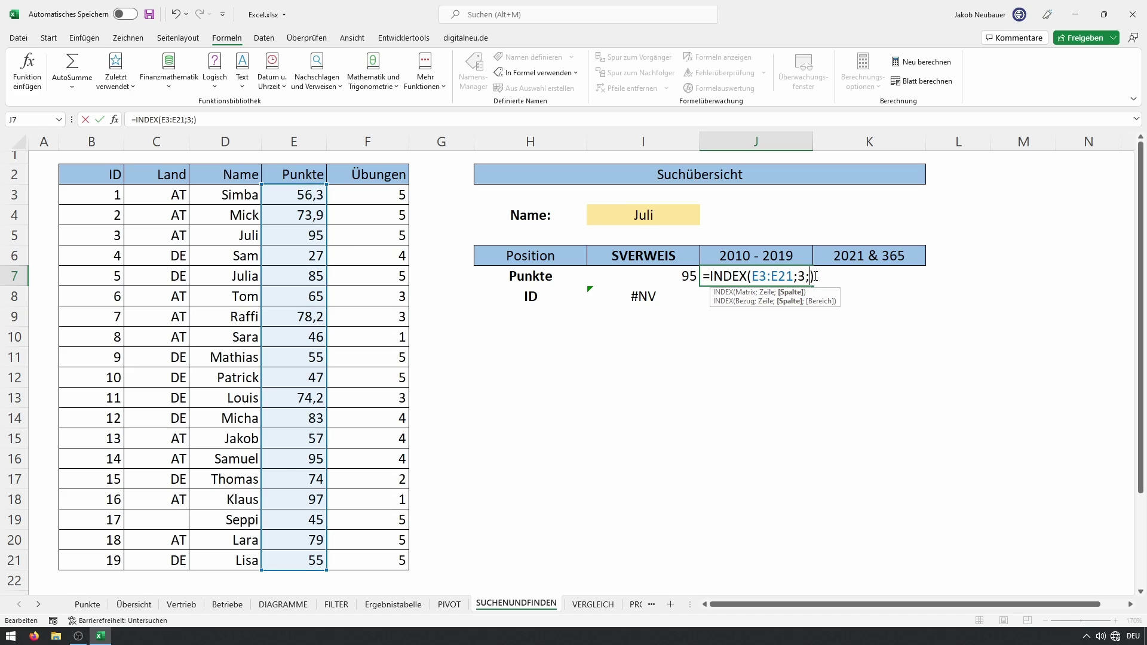
key(BackSpace)
key(Return)
click(798, 277)
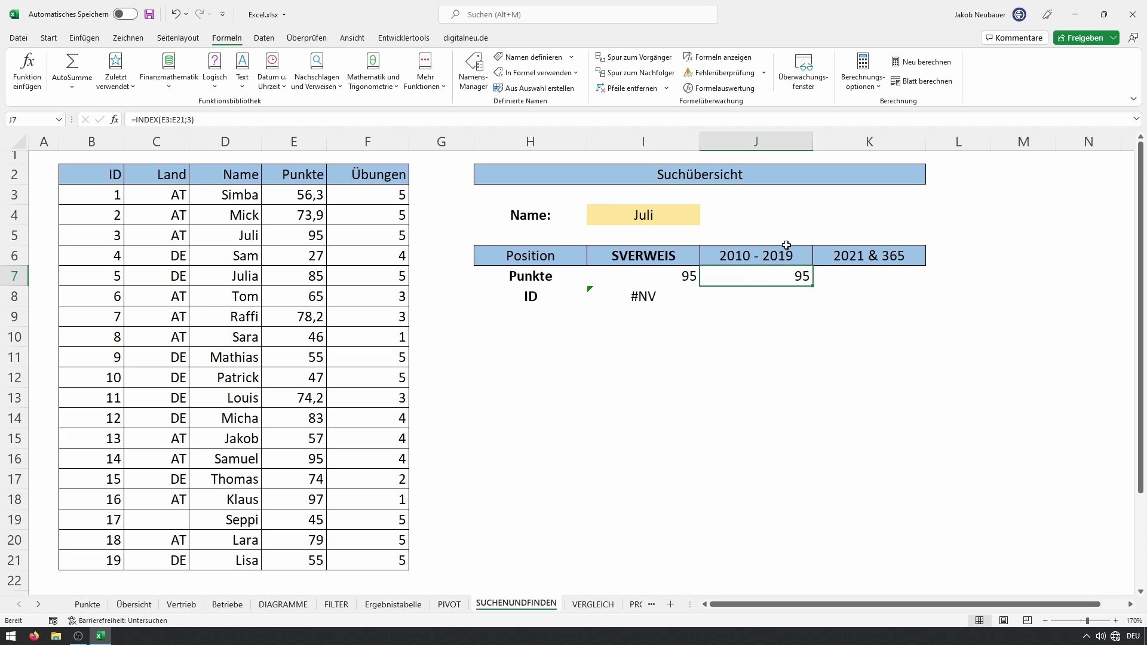
Highlight the row number 3 and begin =VERGLEICH( in I11
double_click(780, 275)
double_click(802, 276)
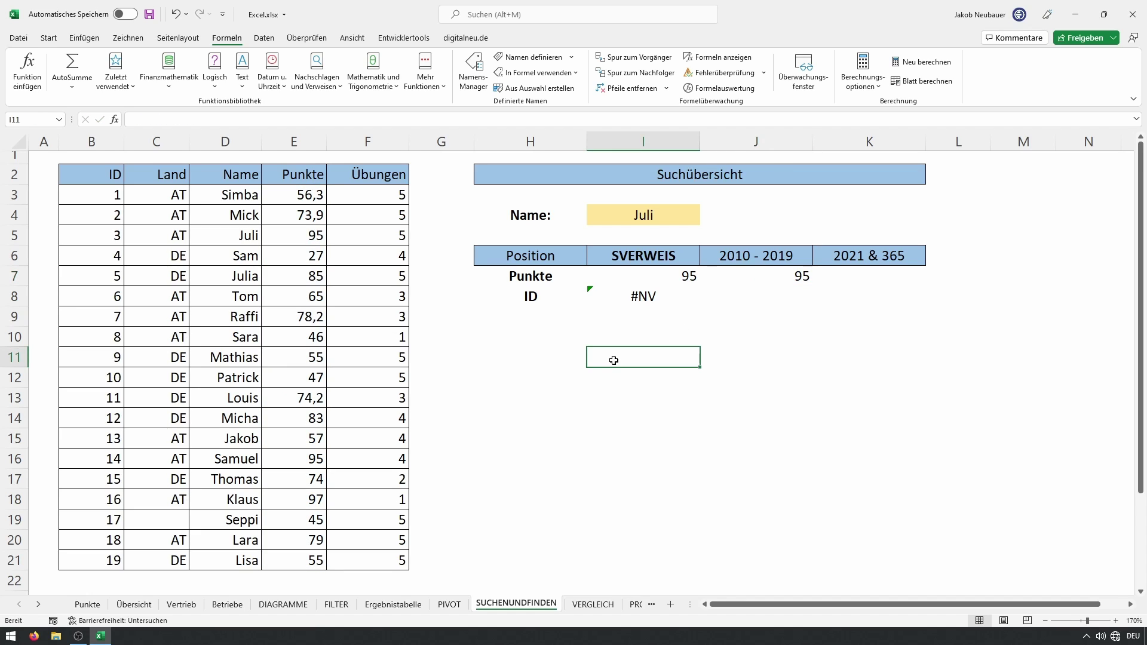
text(=VERGLEICH()
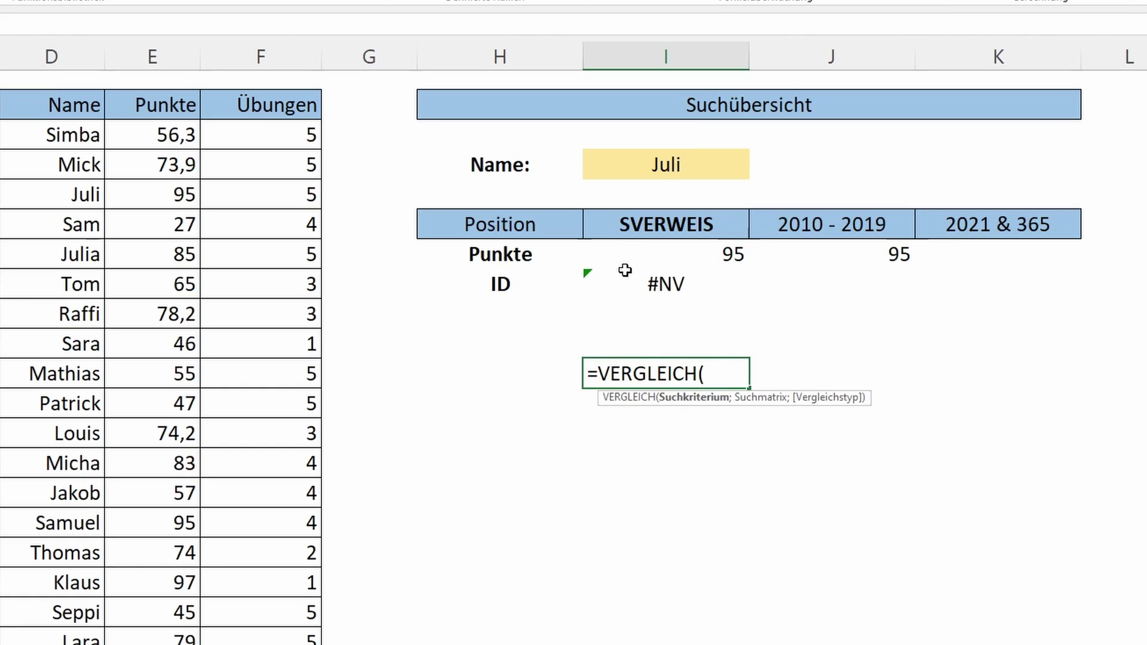
Complete =VERGLEICH(I4;D3:D21;0) in I11, returning Juli's position 3
click(668, 159)
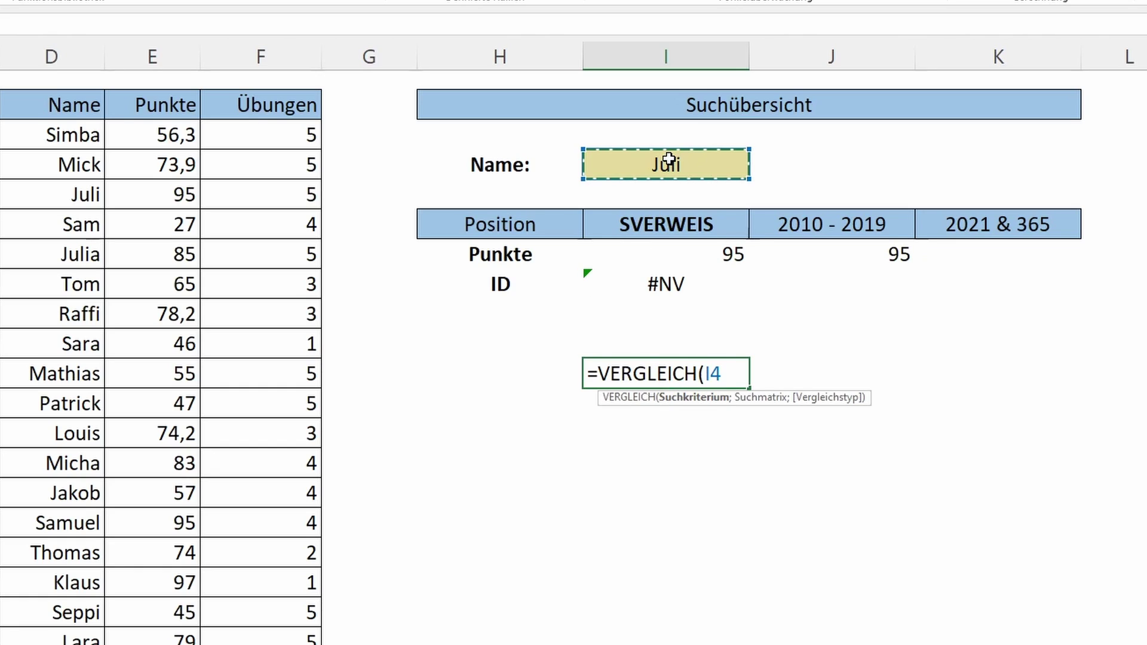
text(;)
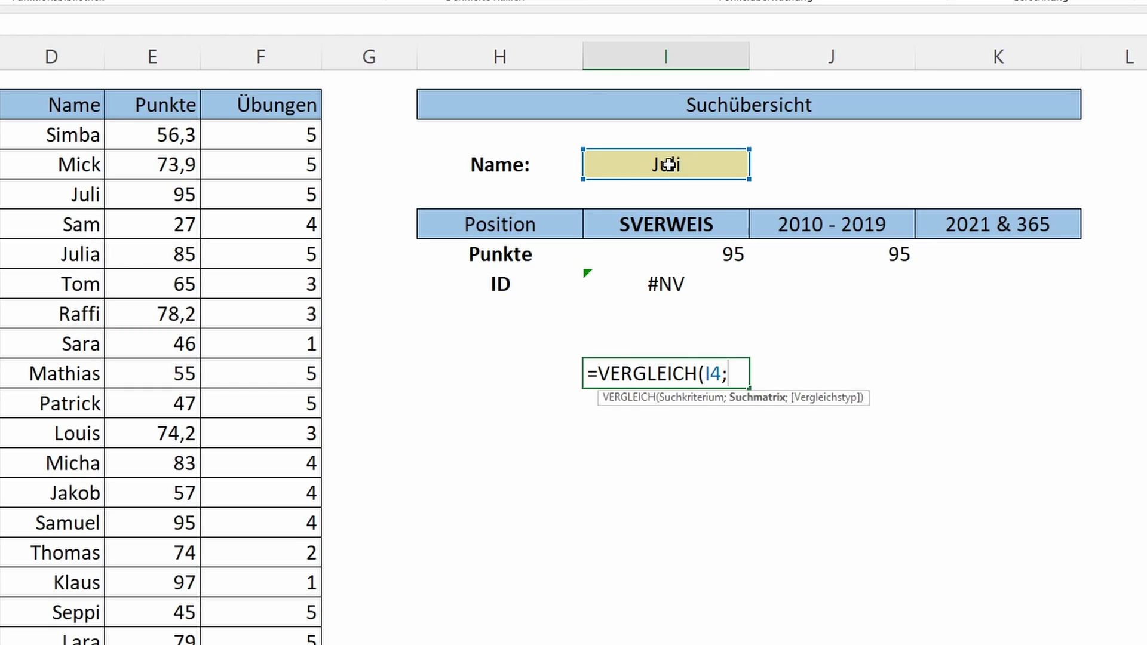
click(65, 136)
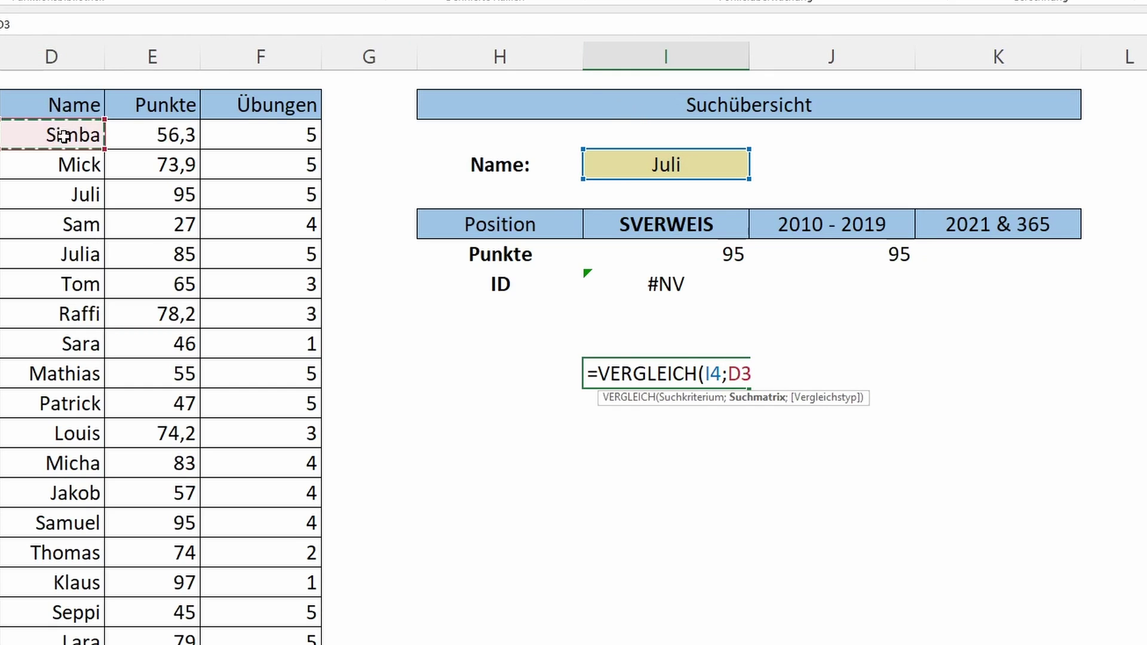
mouse_move(64, 136)
mouse_down()
mouse_move(36, 435)
mouse_move(60, 643)
mouse_up()
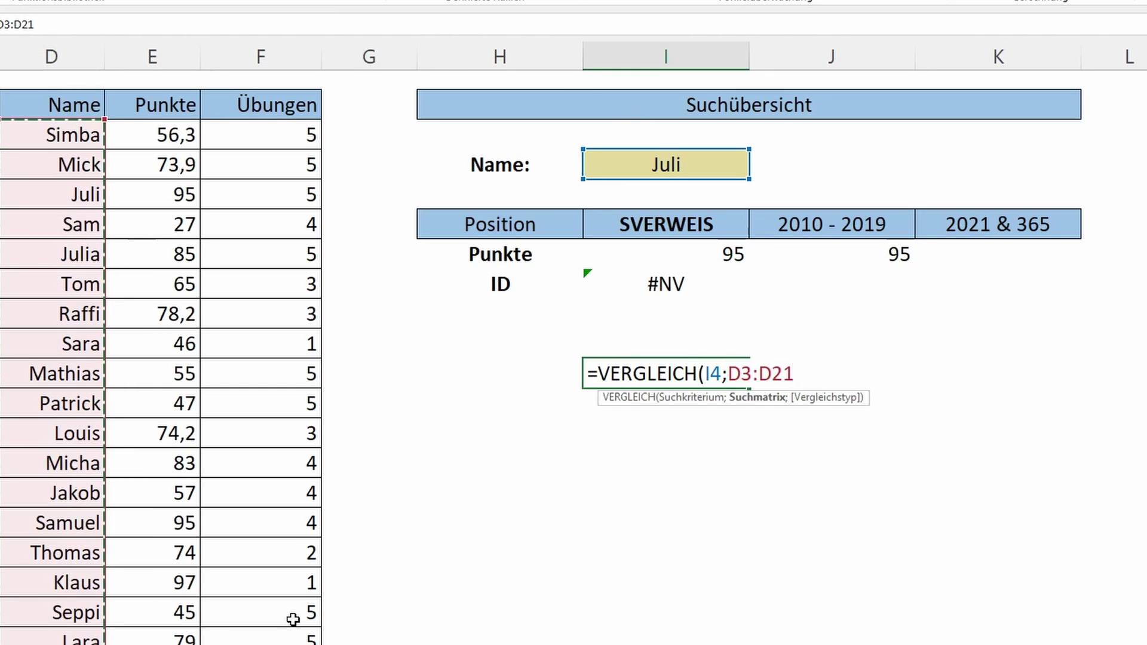
text(;)
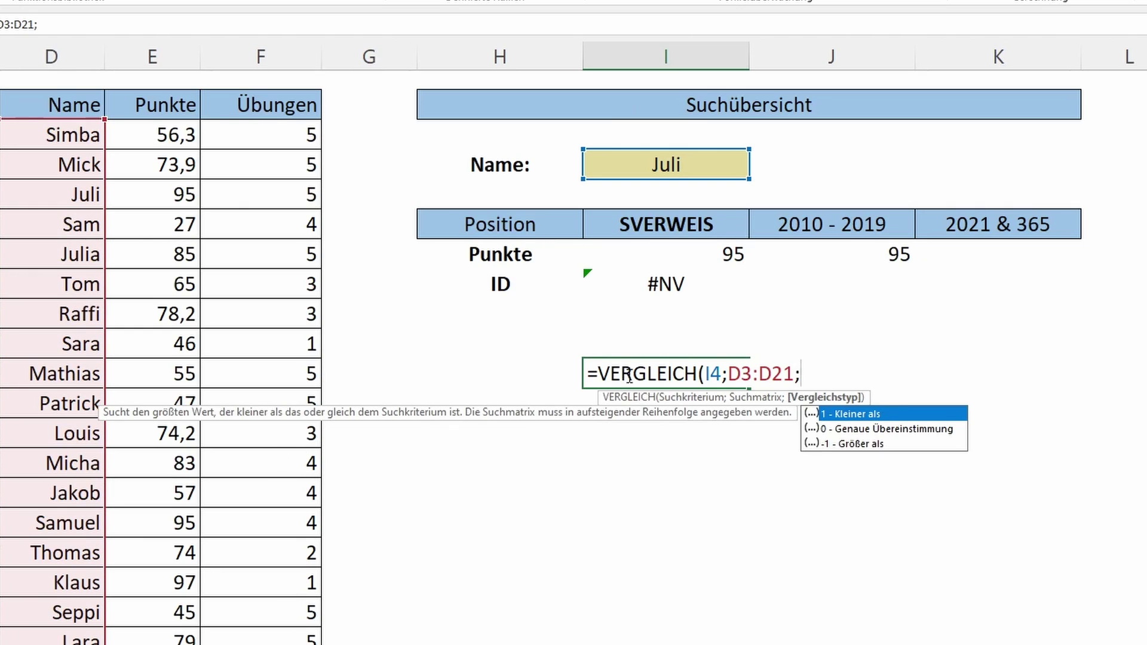
text(0)
text())
key(Return)
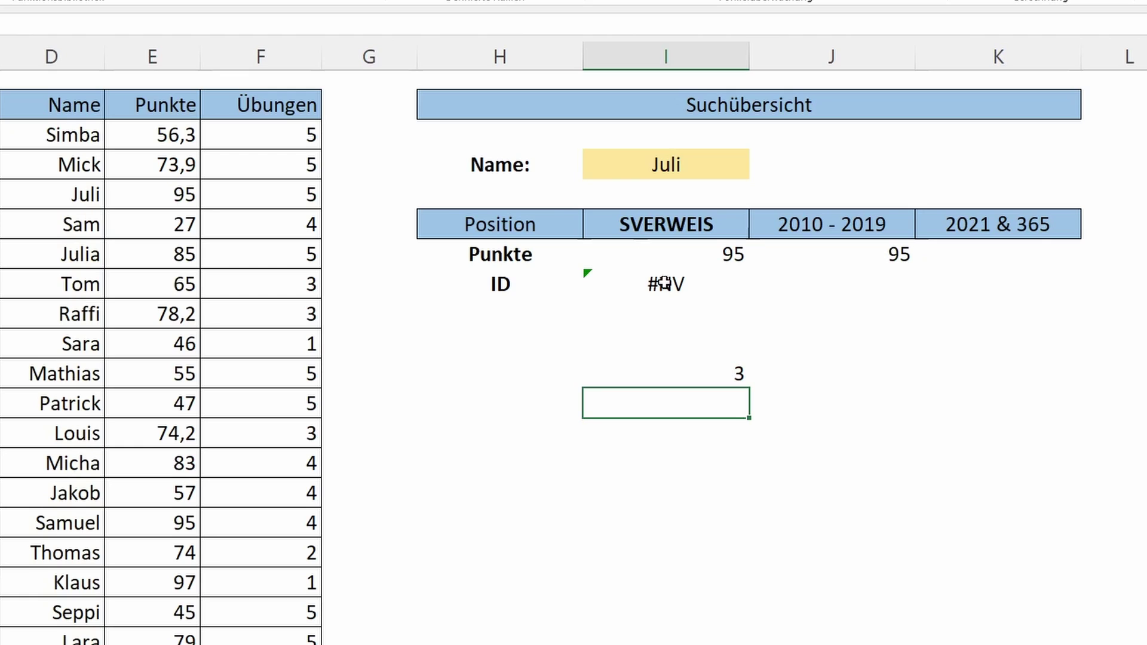
click(723, 373)
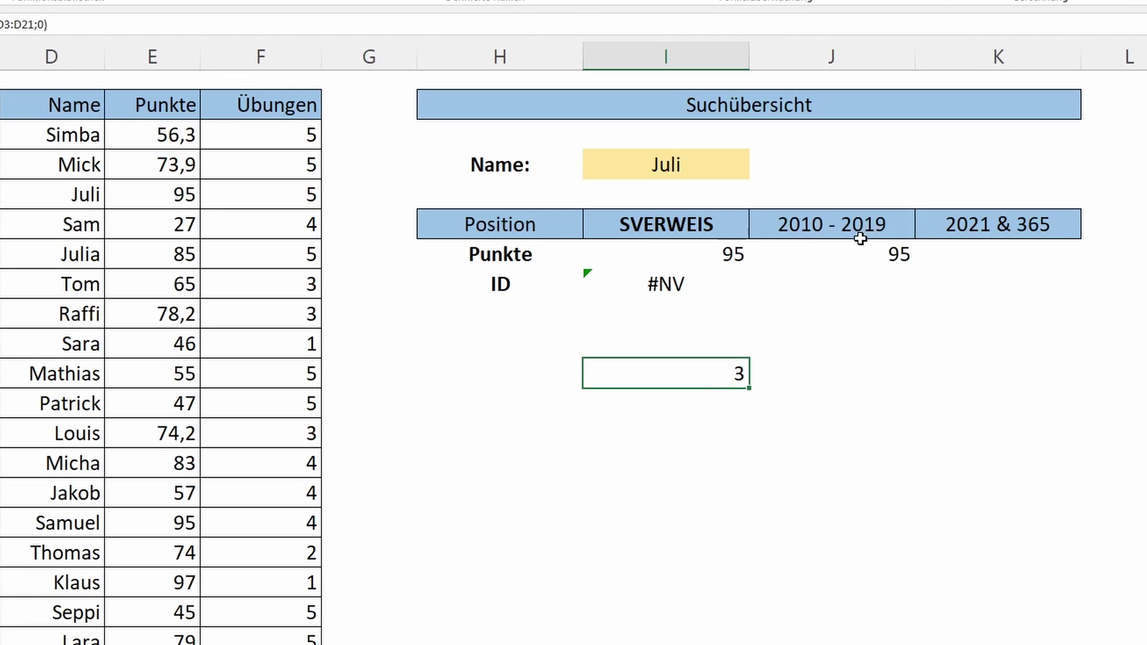
Replace the fixed row 3 in J7 with VERGLEICH($I$4;D3:D21;0)
click(845, 254)
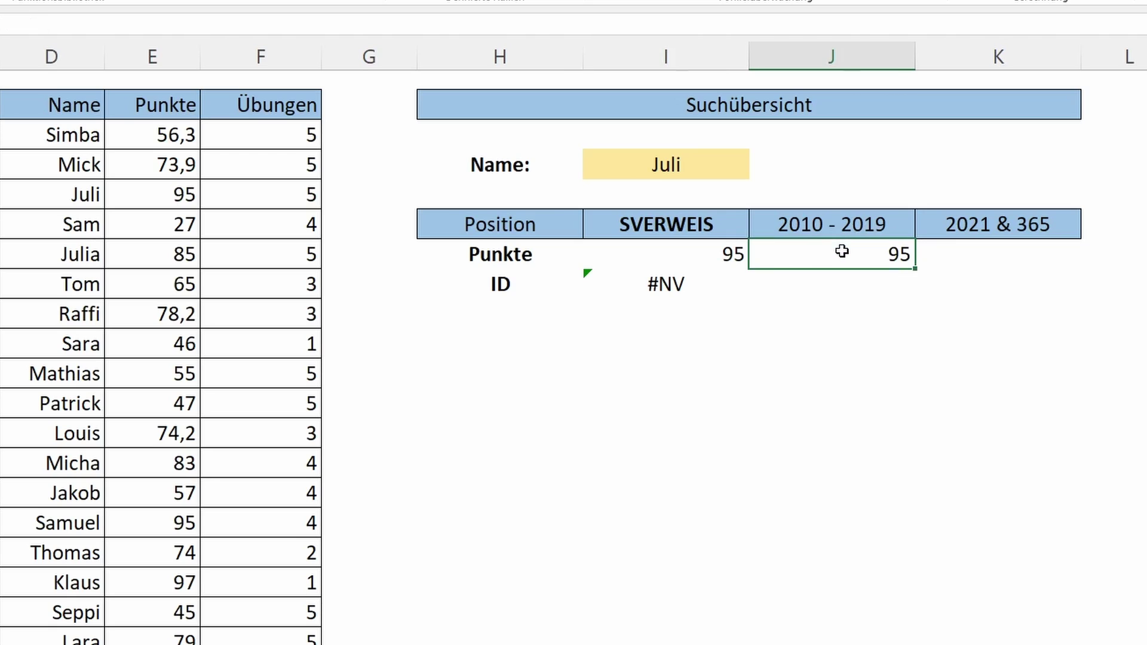
click(62, 27)
key(BackSpace)
key(BackSpace)
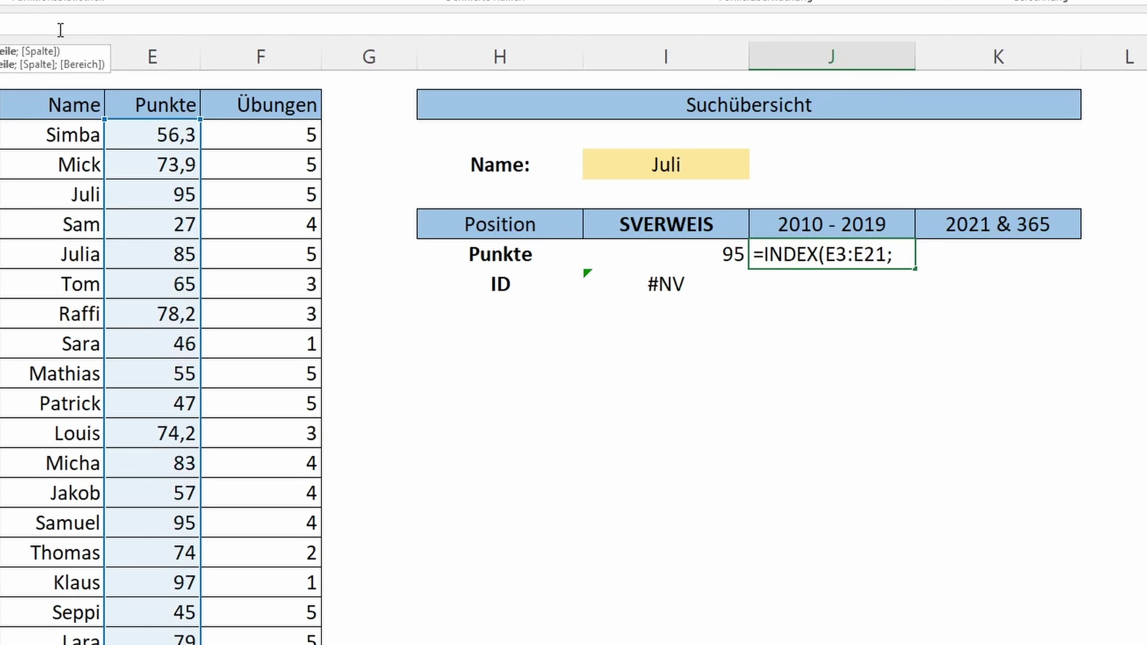
text(VERGLEICH()
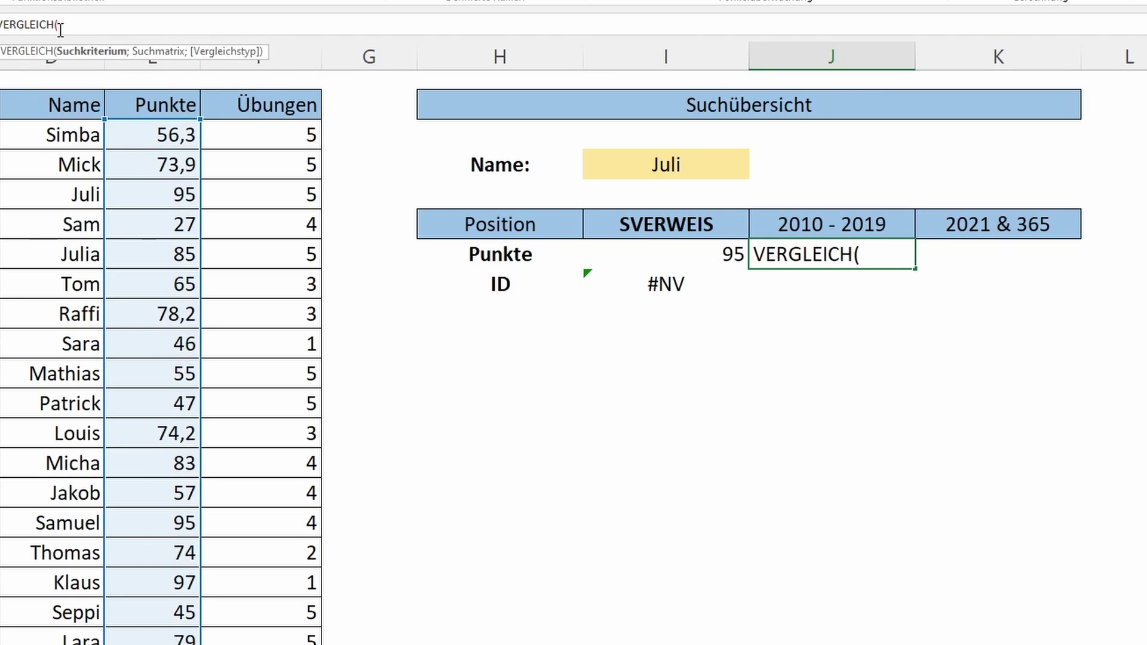
click(634, 164)
key(F4)
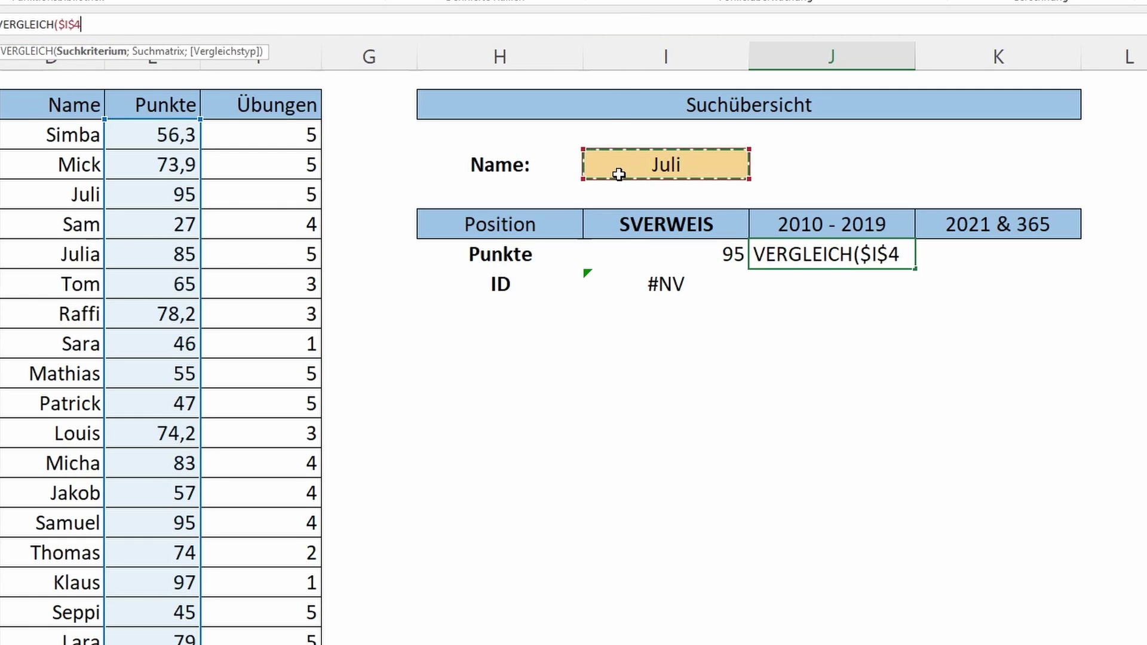
text(;)
drag(61, 128, 60, 642)
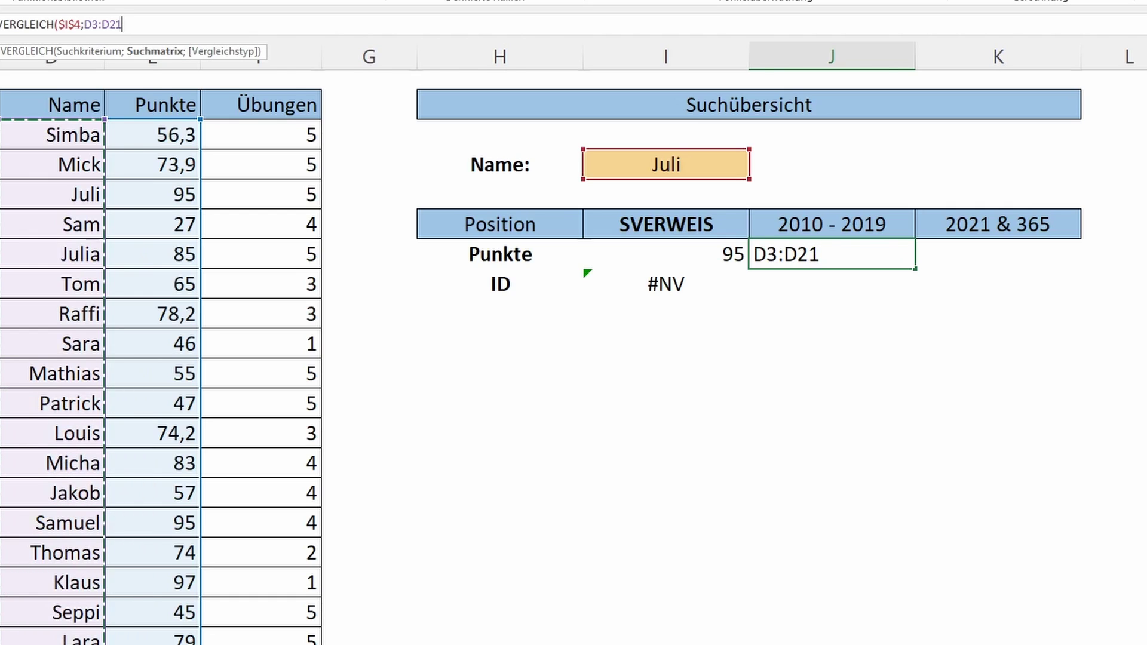
text(;0))
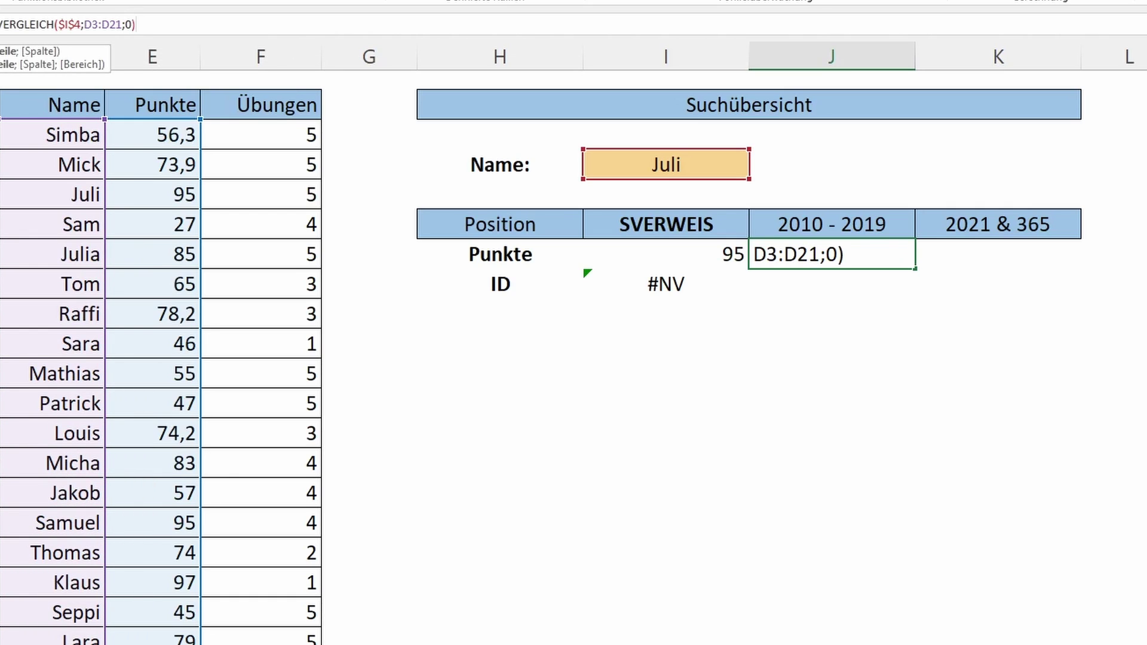
text())
key(Return)
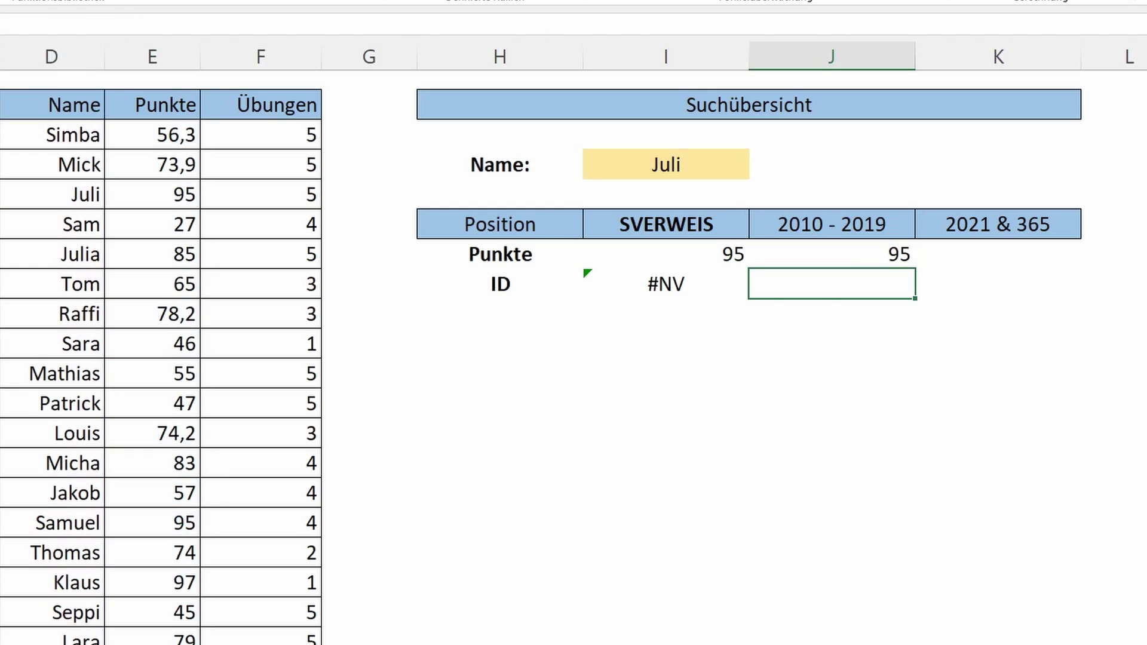
Review the new Punkte formula's ranges and confirm it unchanged
click(881, 255)
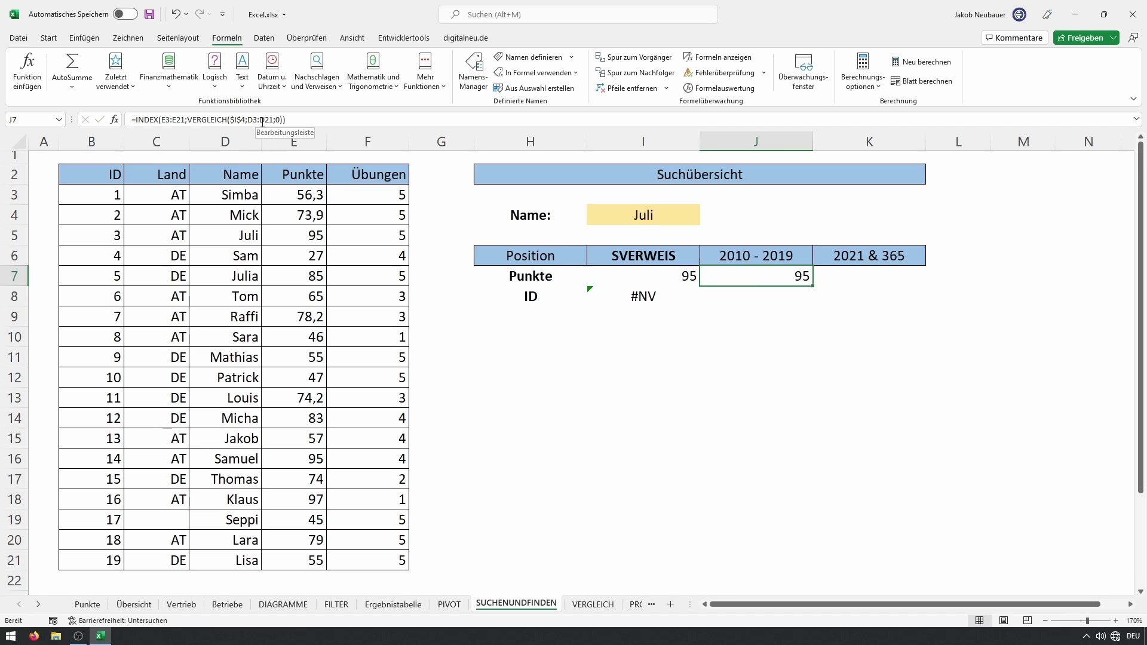
click(241, 119)
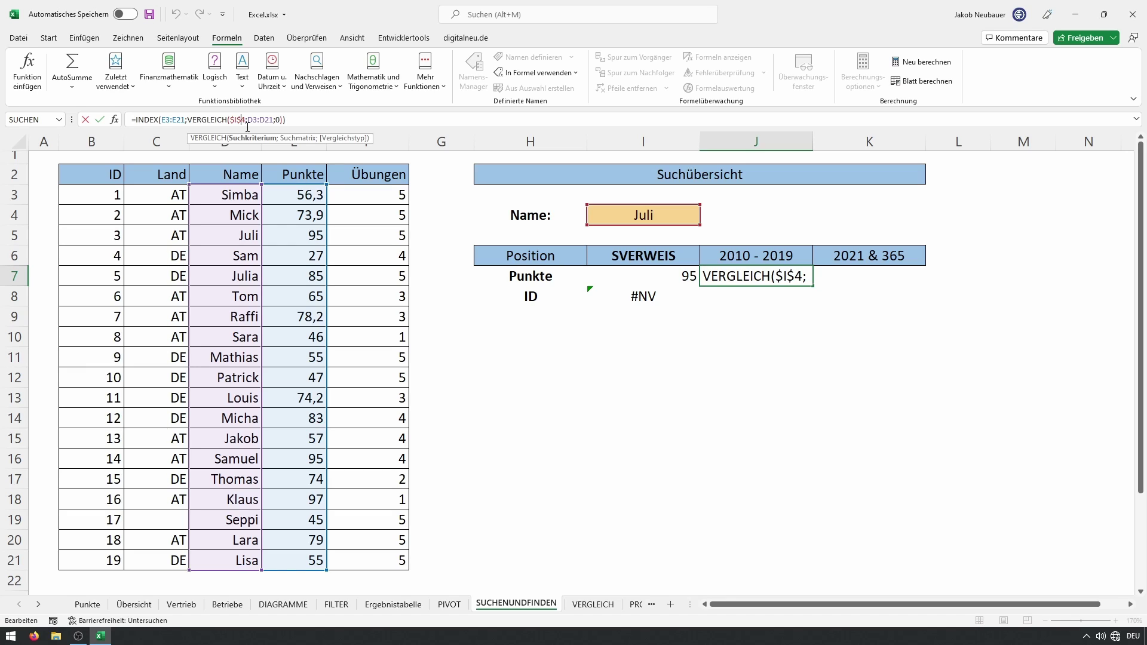
key(ctrl+Return)
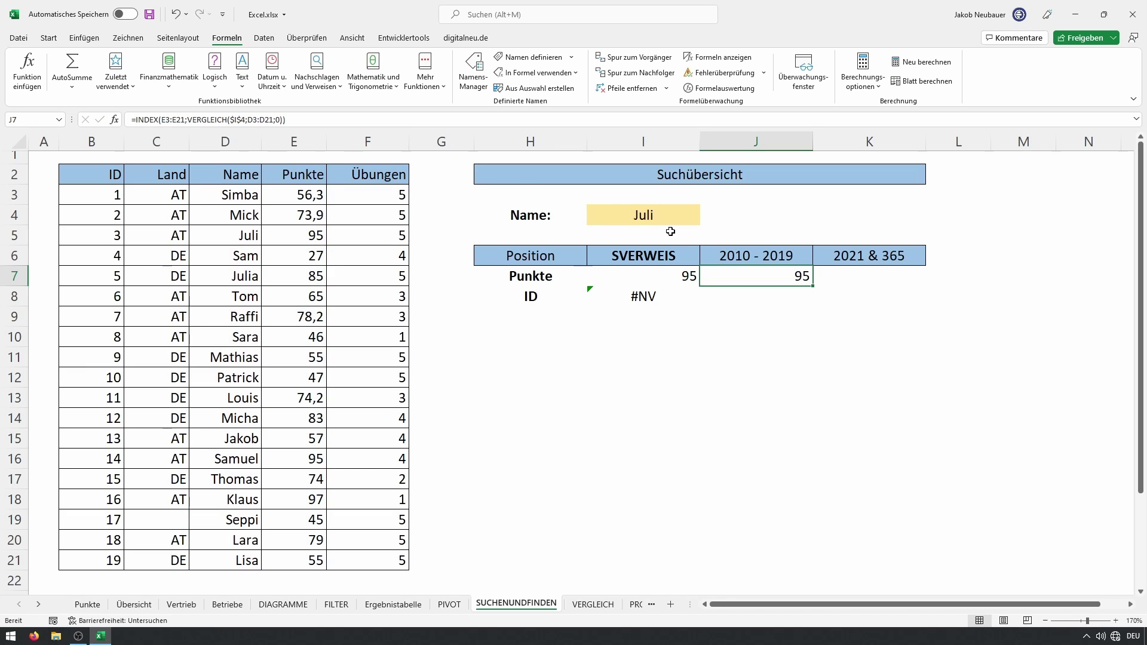
click(728, 292)
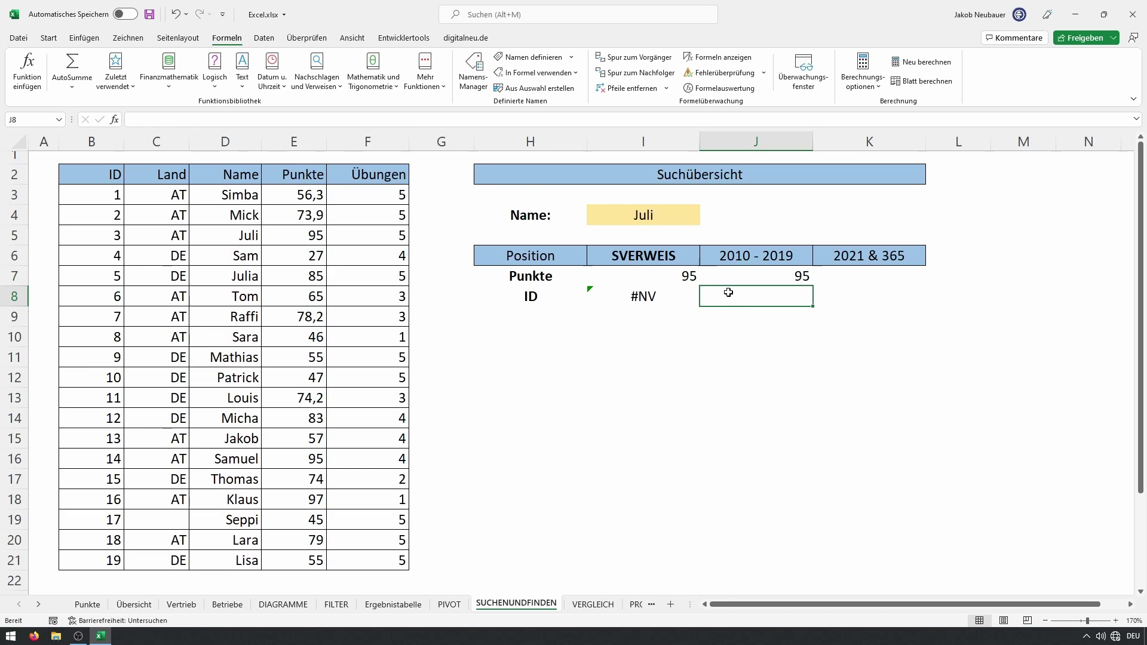
Enter =INDEX(B3:B21;VERGLEICH($I$4;D3:D21;0)) in the 2010 - 2019 ID cell, returning 3
text(=INDEX()
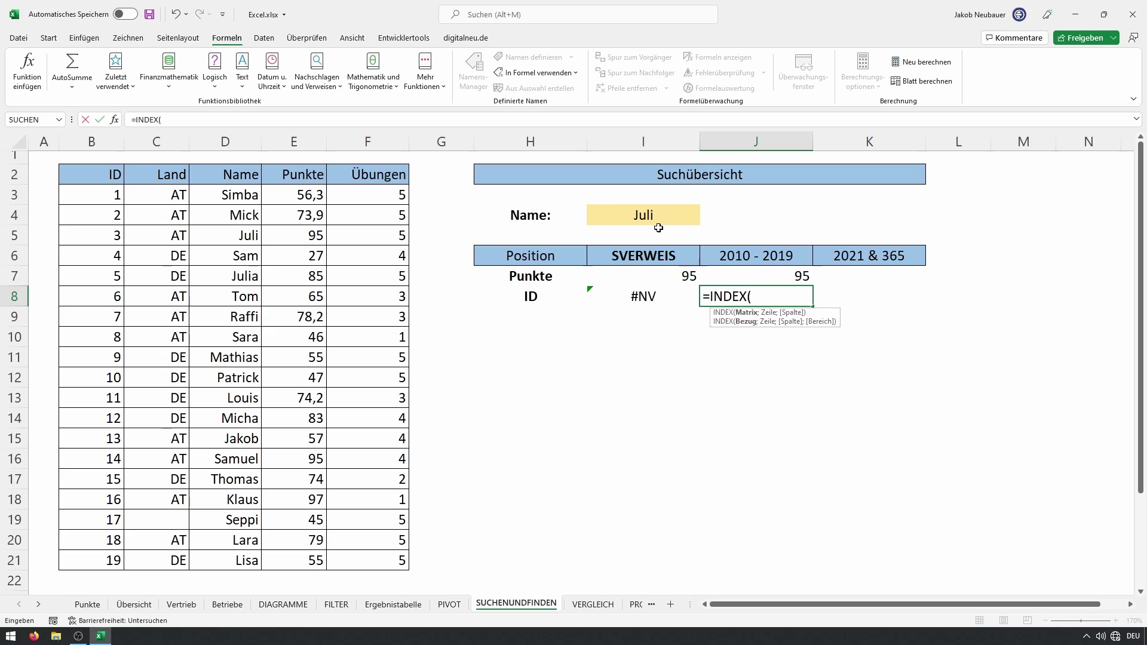
drag(94, 195, 102, 560)
text(;)
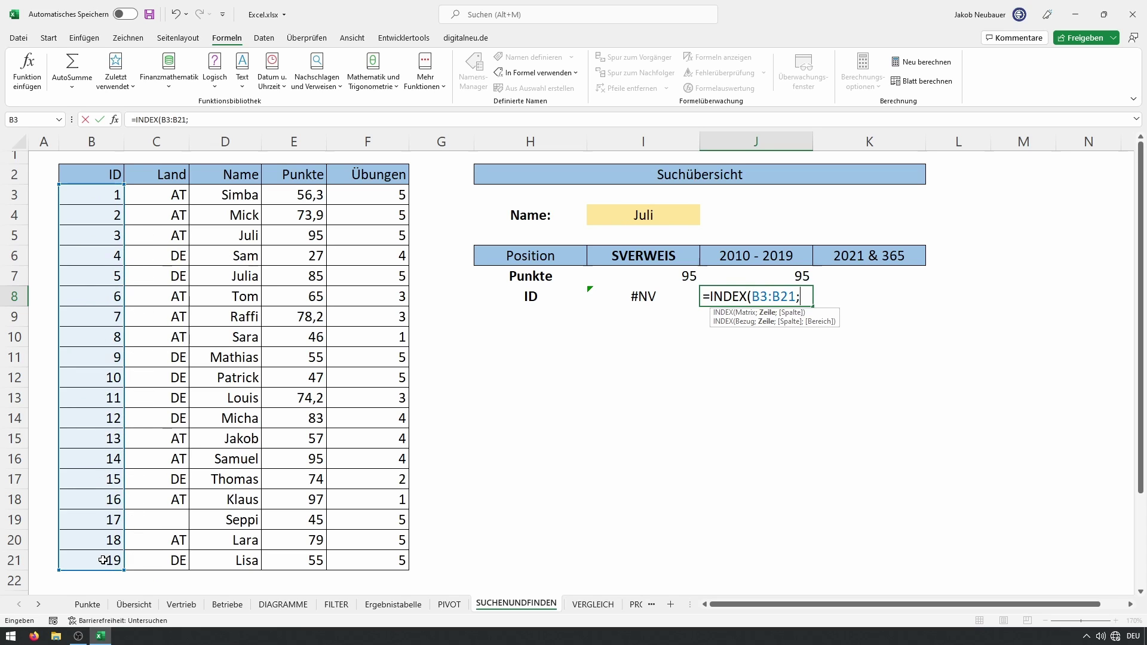
text(VERGLEICH)
text(()
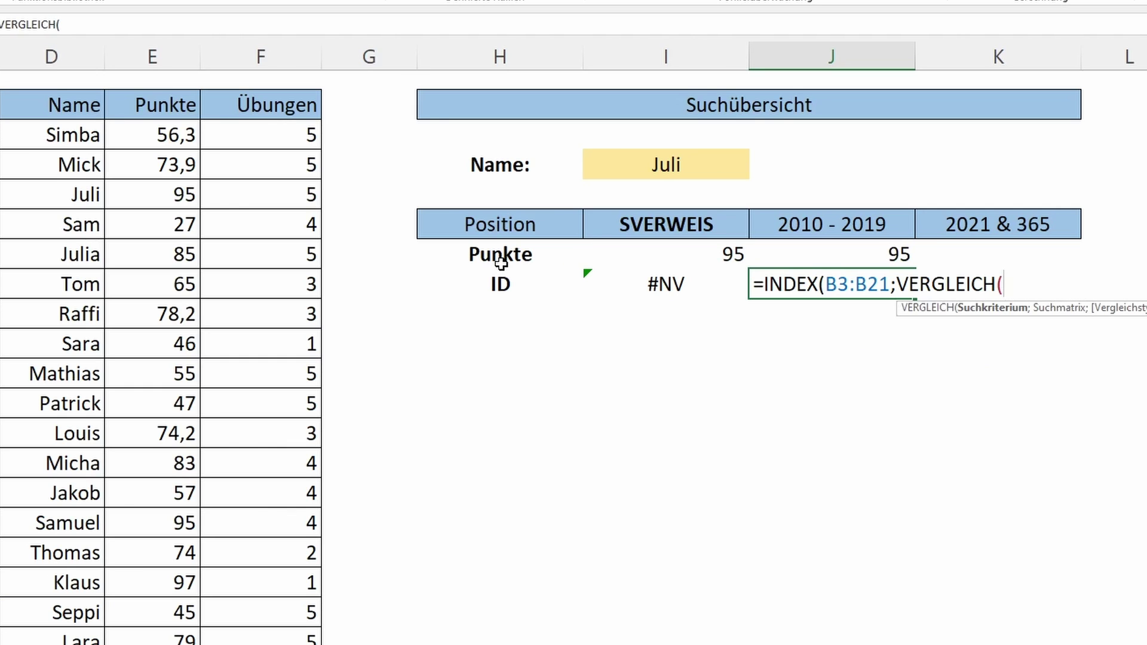
click(647, 163)
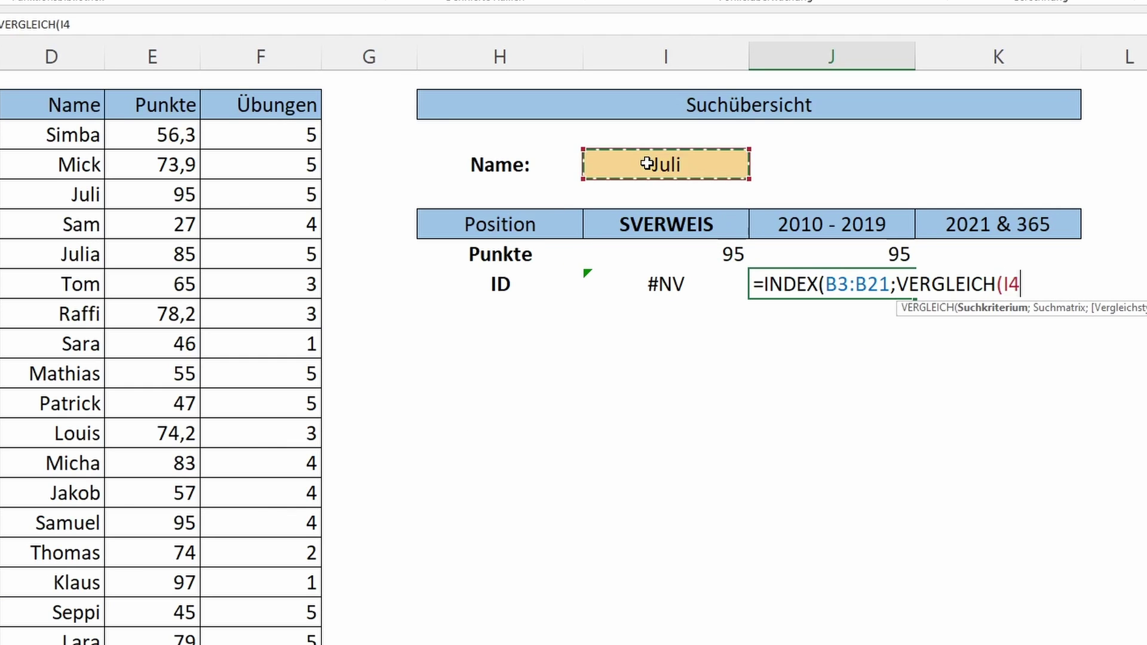
key(F4)
text($I$4;)
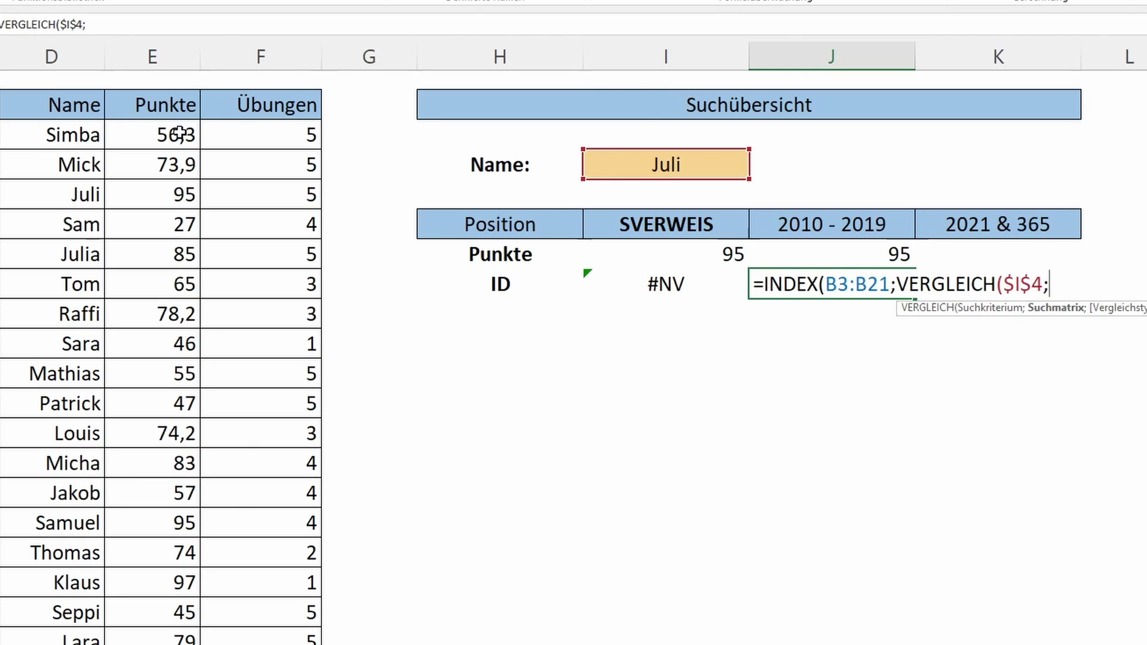
drag(60, 135, 60, 642)
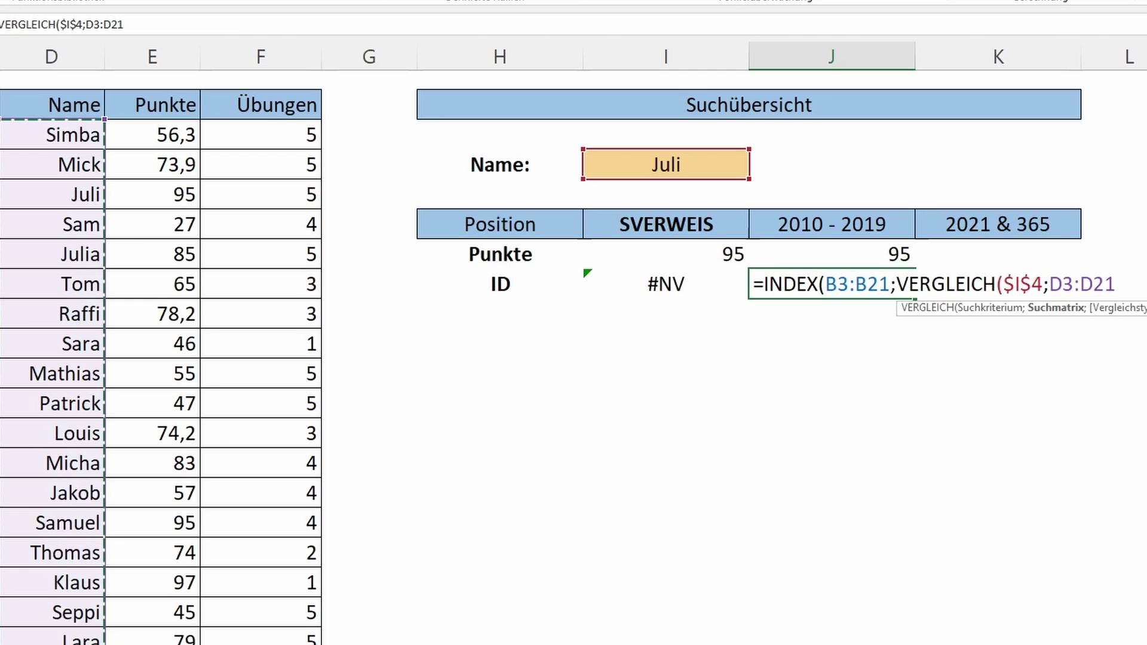
text(;0)))
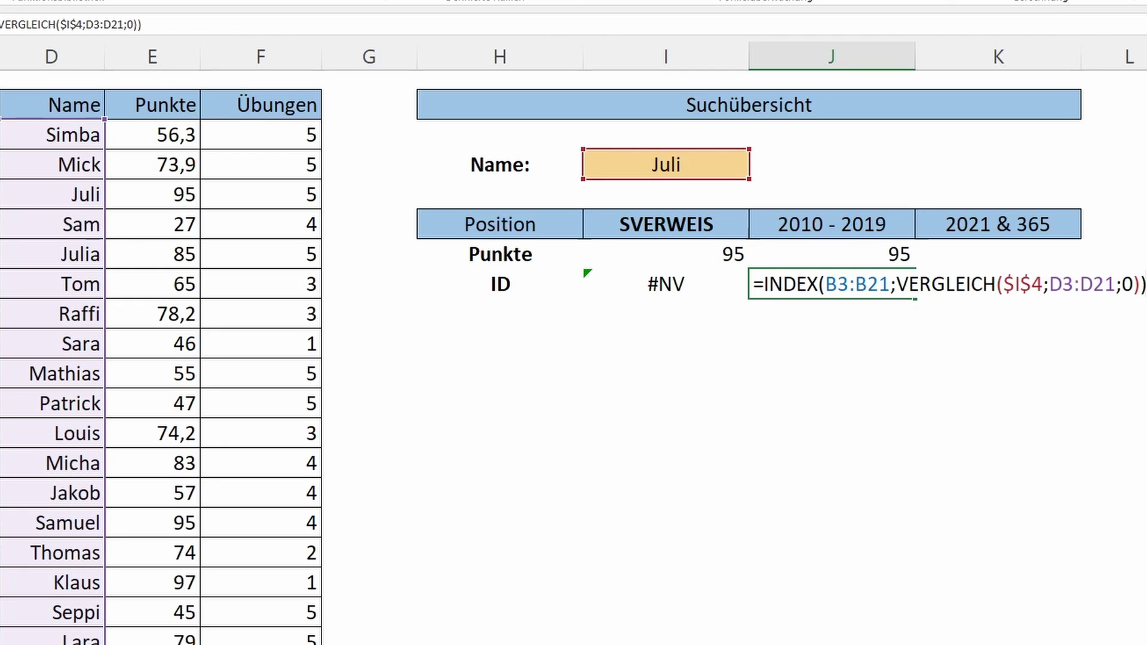
key(Return)
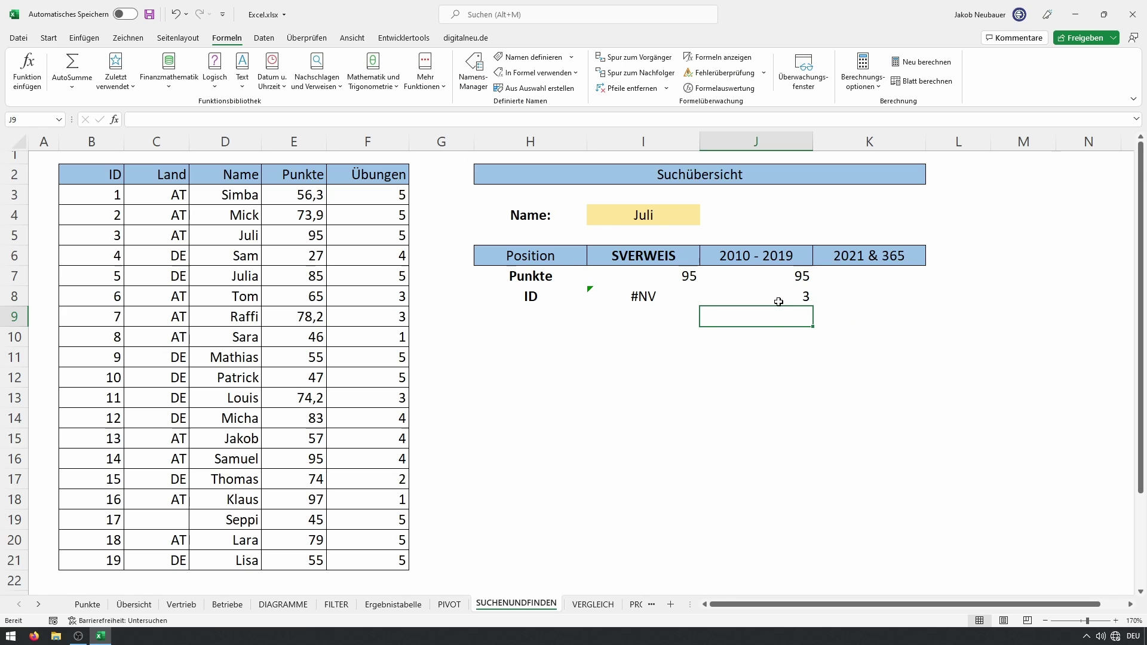
click(775, 299)
Check Juli's ID 3 in her row and give the SVERWEIS #NV cell an orange fill
drag(245, 236, 108, 241)
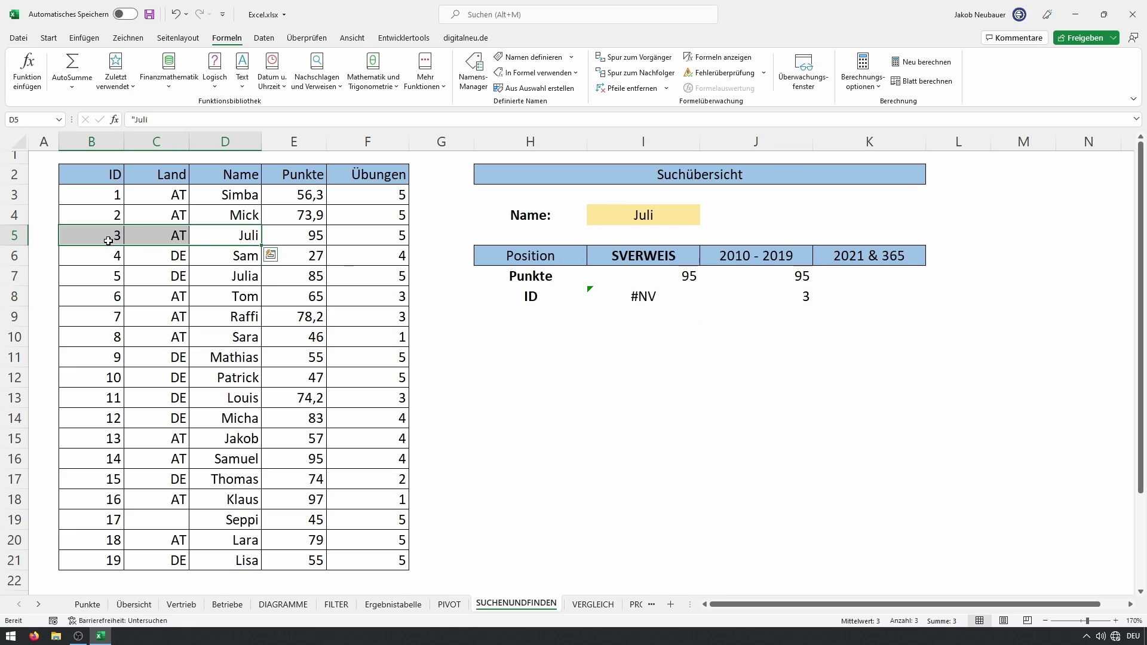
click(780, 303)
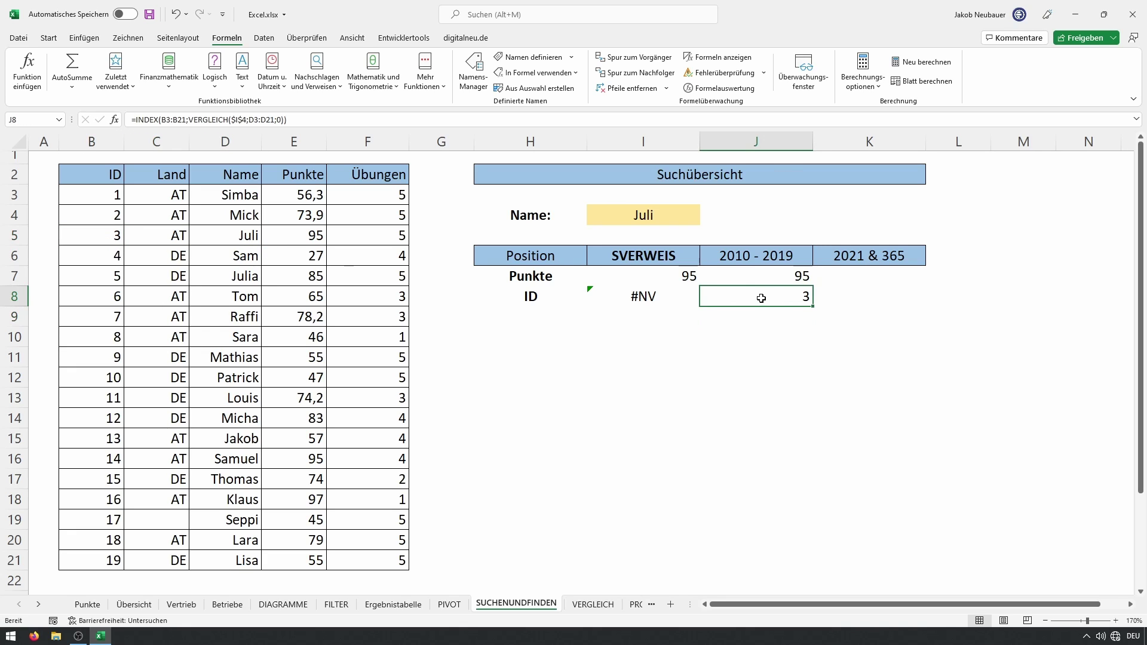
click(48, 37)
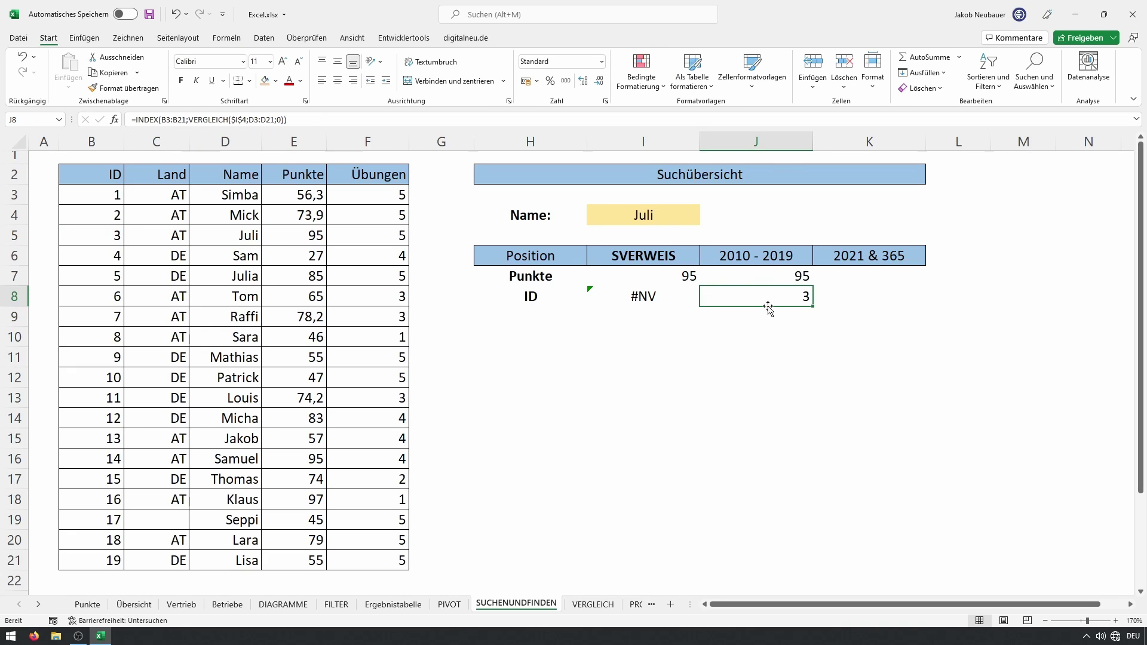
click(651, 304)
click(265, 80)
click(799, 394)
click(651, 258)
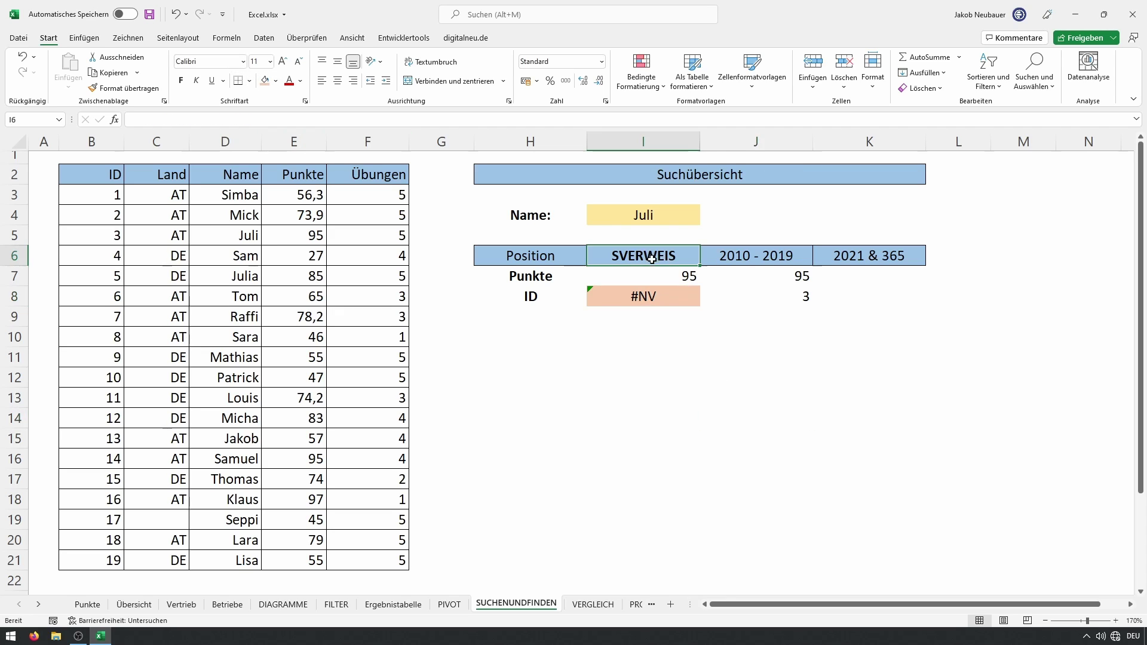
drag(651, 258, 729, 297)
click(755, 357)
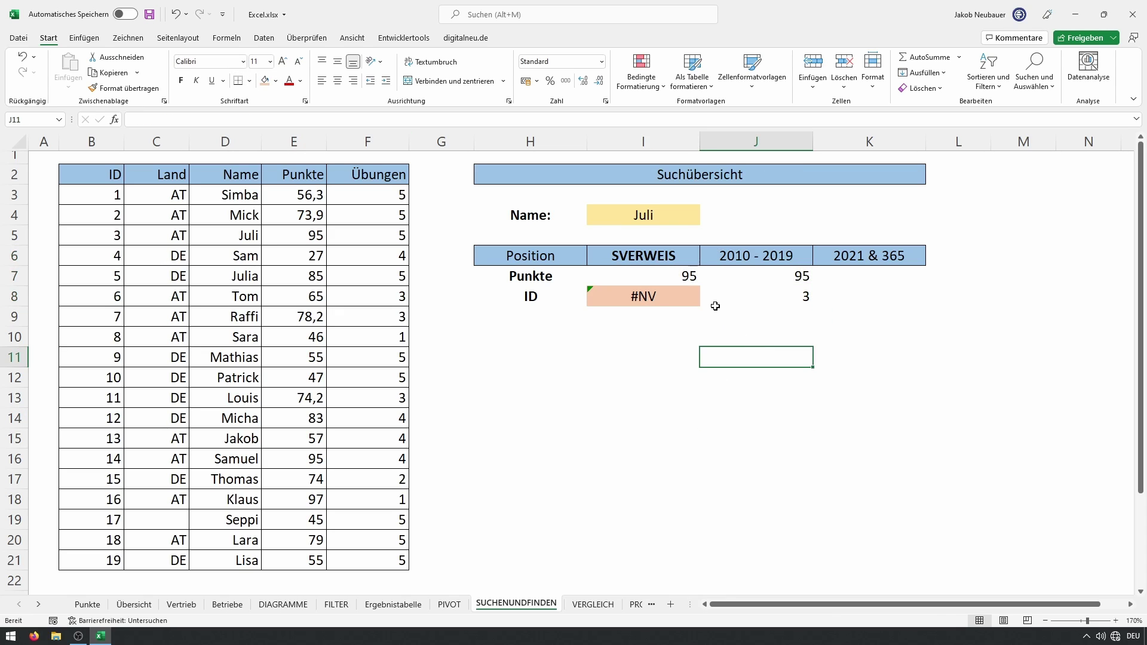
Try the Land column as the ID formula's search range, then discard the edit
click(733, 296)
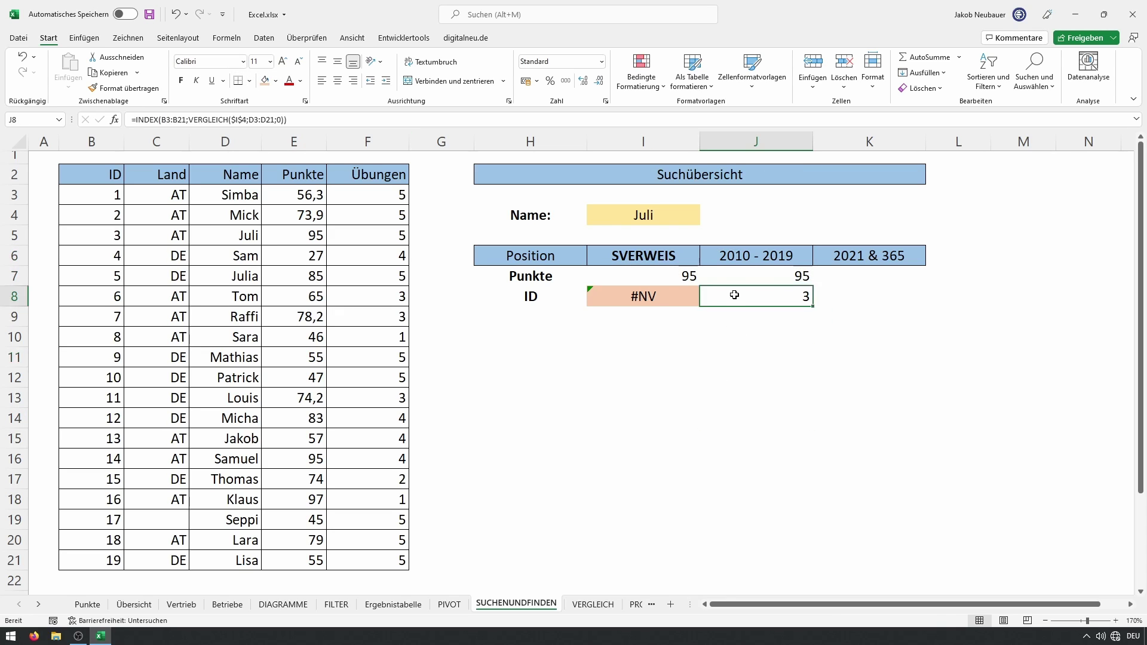
double_click(769, 290)
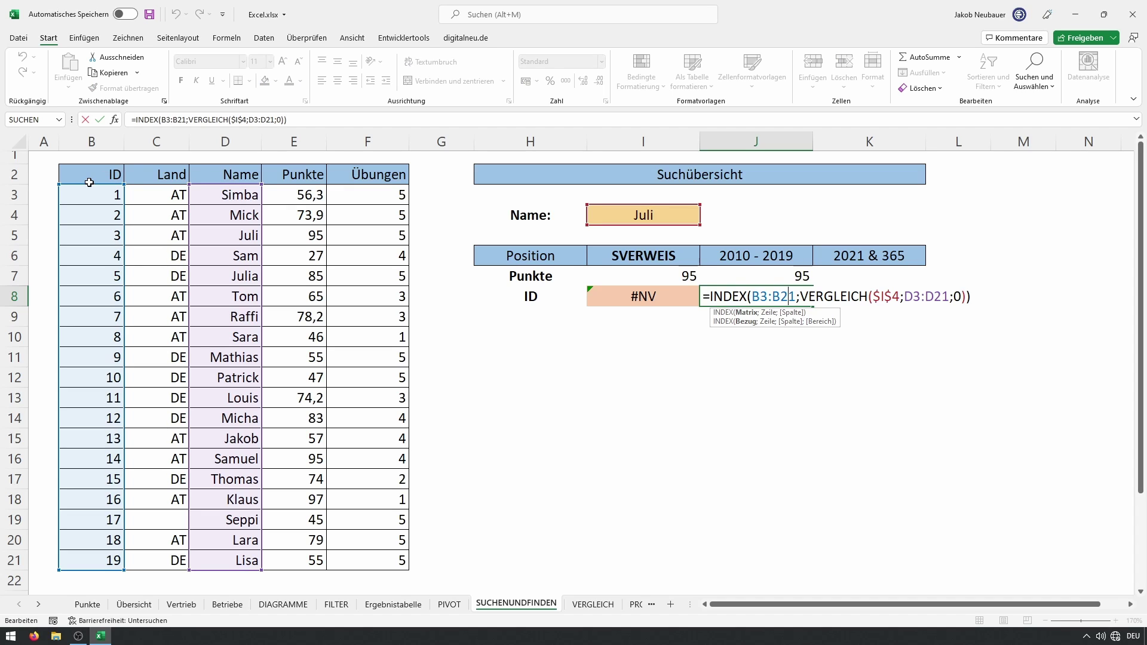
click(88, 182)
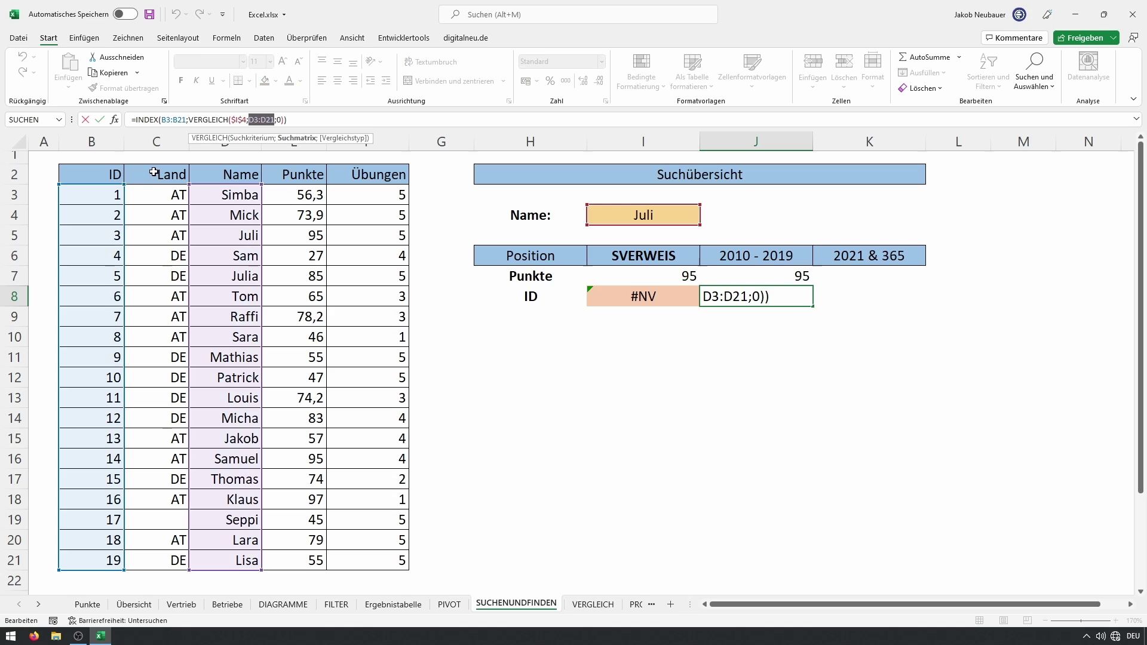
drag(148, 174, 159, 539)
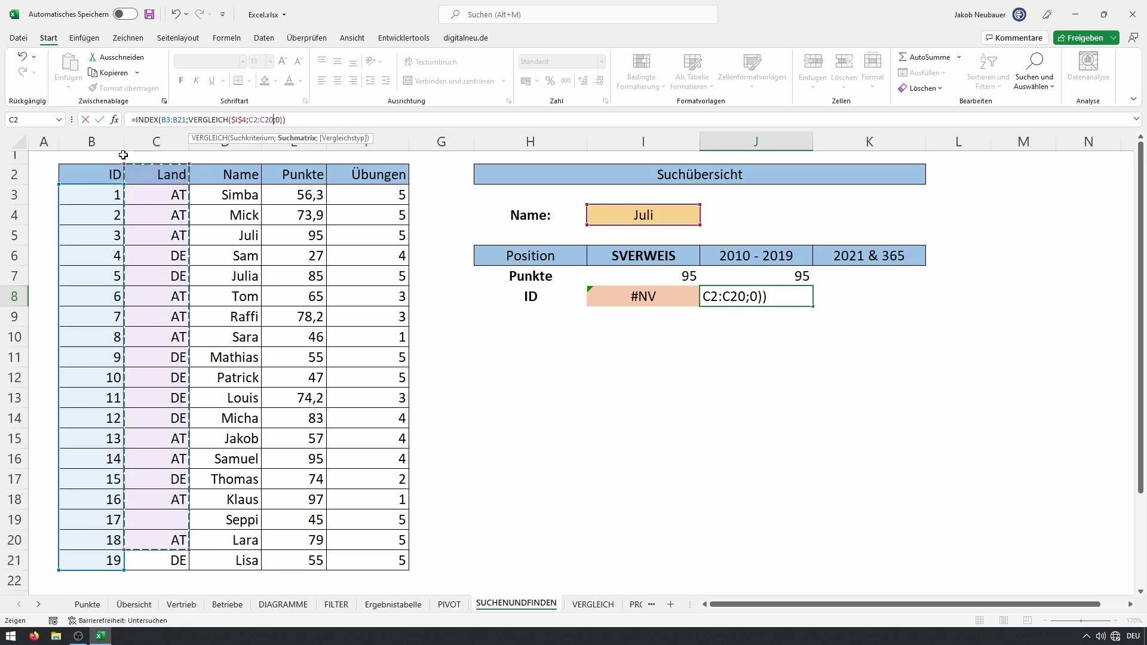
key(Escape)
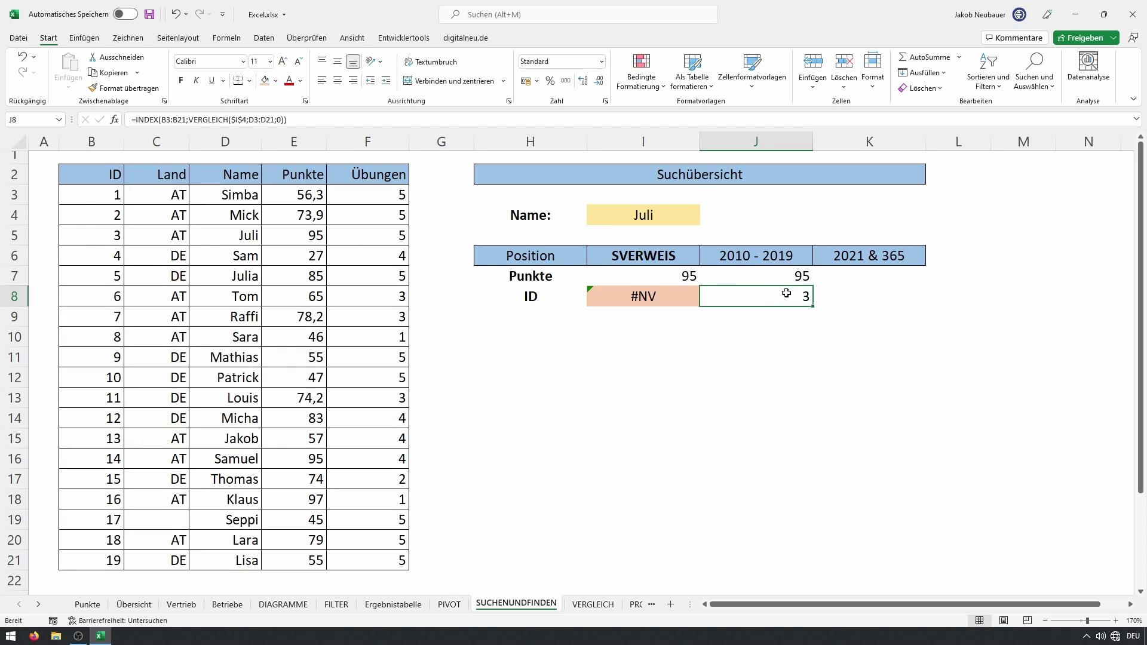
drag(226, 194, 226, 560)
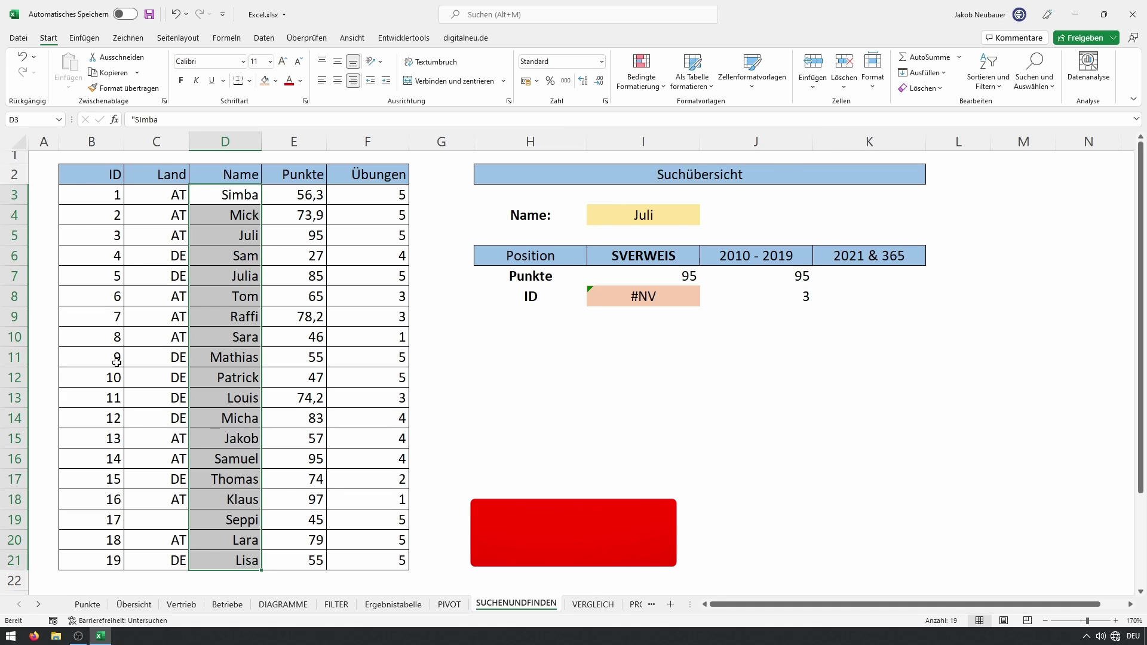
mouse_move(88, 187)
mouse_down()
mouse_move(105, 328)
mouse_move(106, 559)
mouse_up()
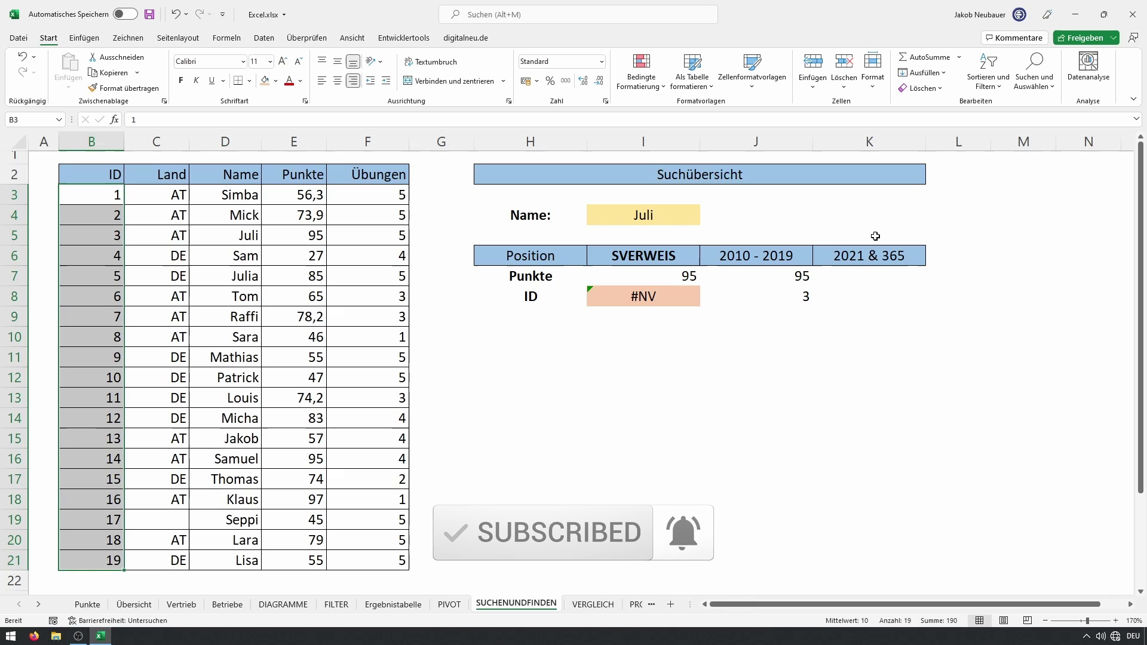
drag(869, 256, 868, 316)
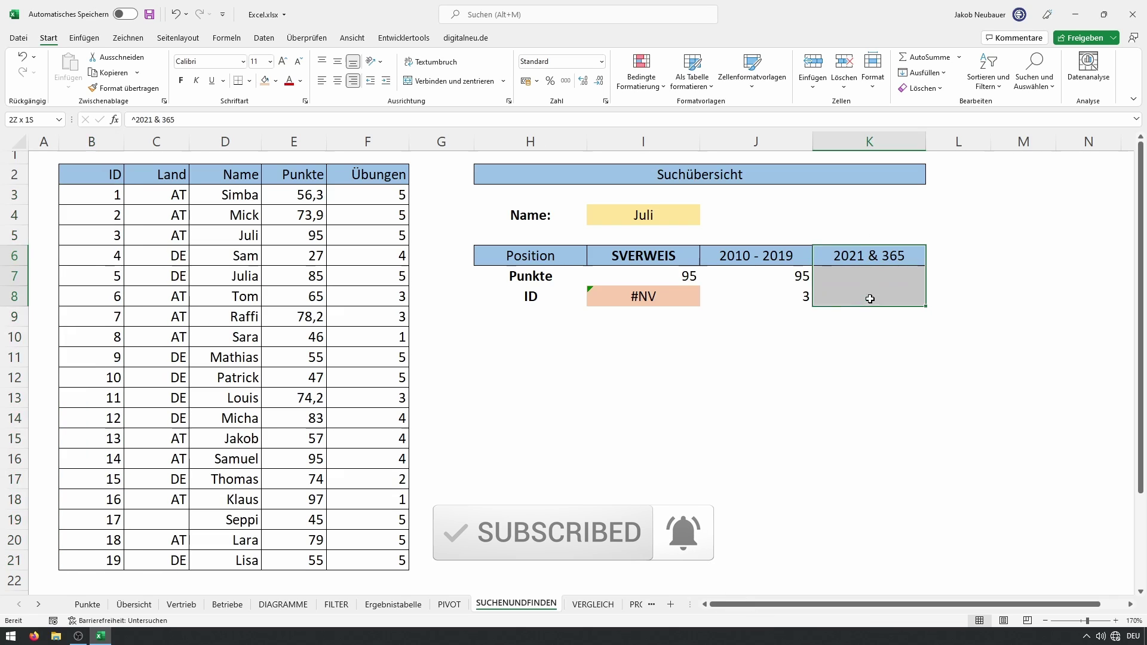
click(735, 297)
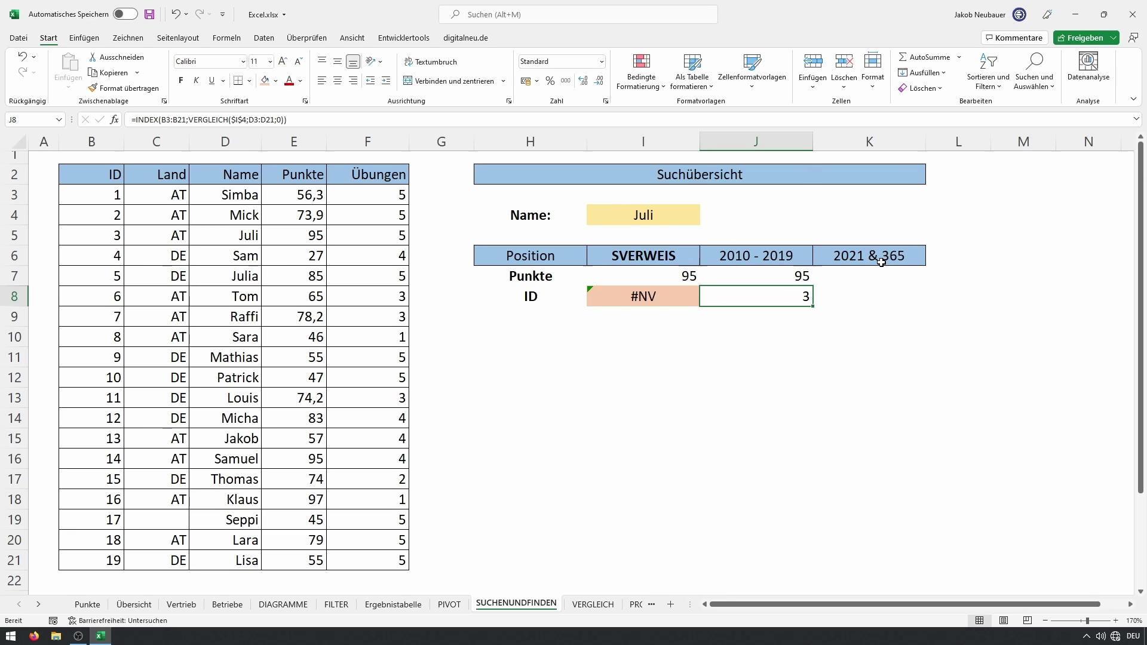
Enter =XVERWEIS($I$4;D3:D21;E3:E21;"Nichts gefunden") in the 2021 & 365 Punkte cell
click(835, 273)
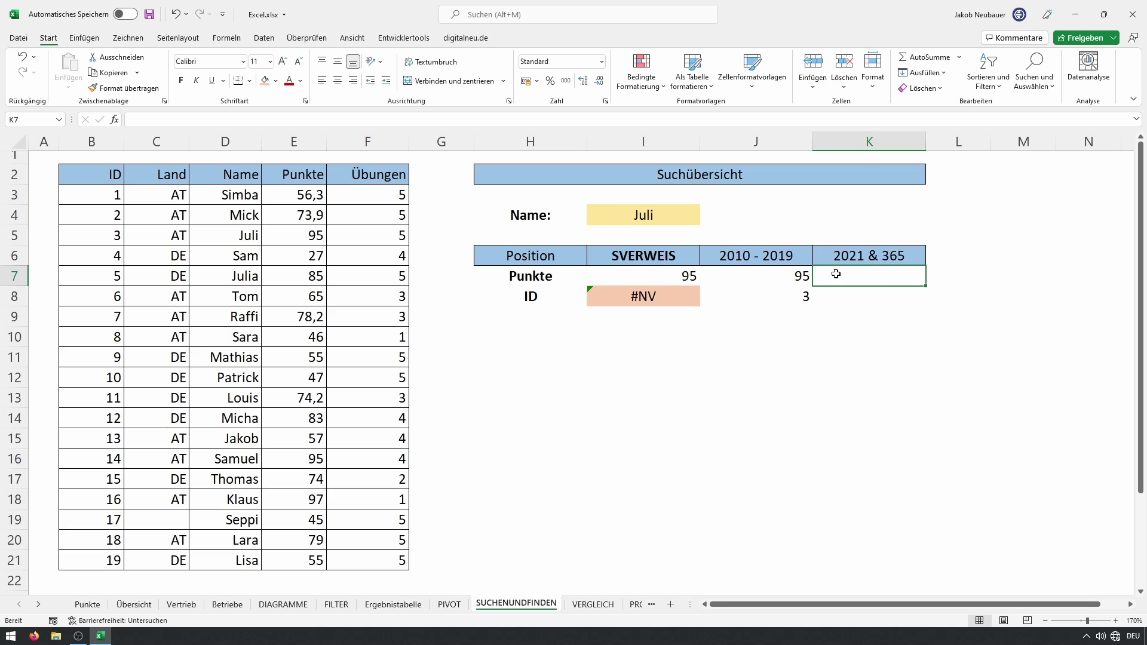
text(=XVERWEIS()
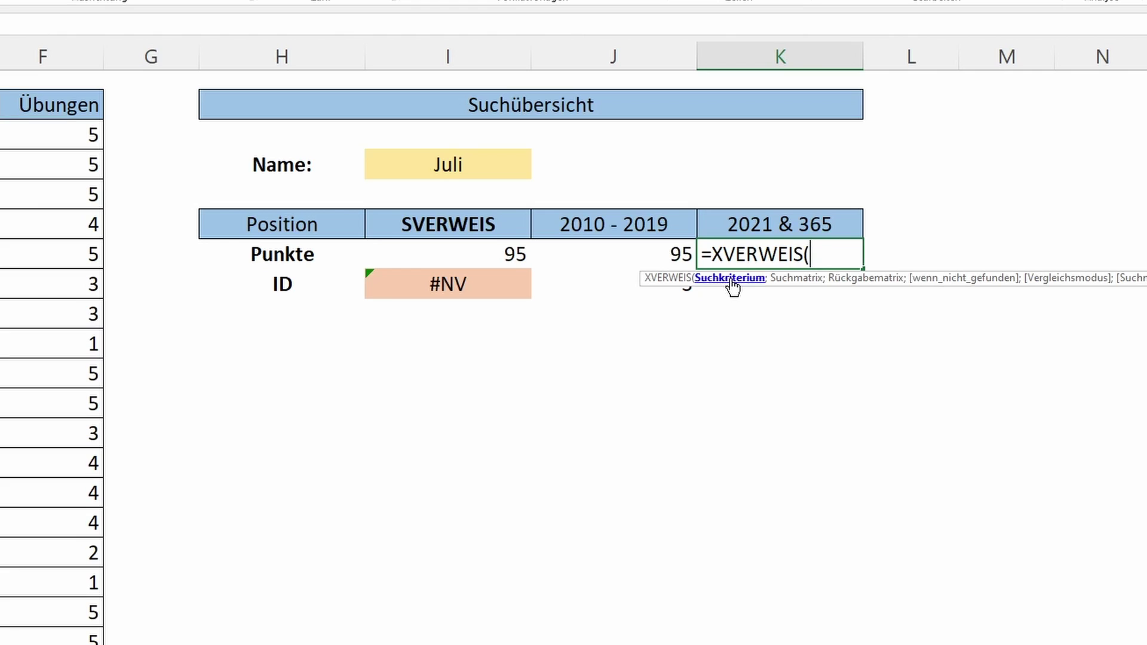
click(471, 167)
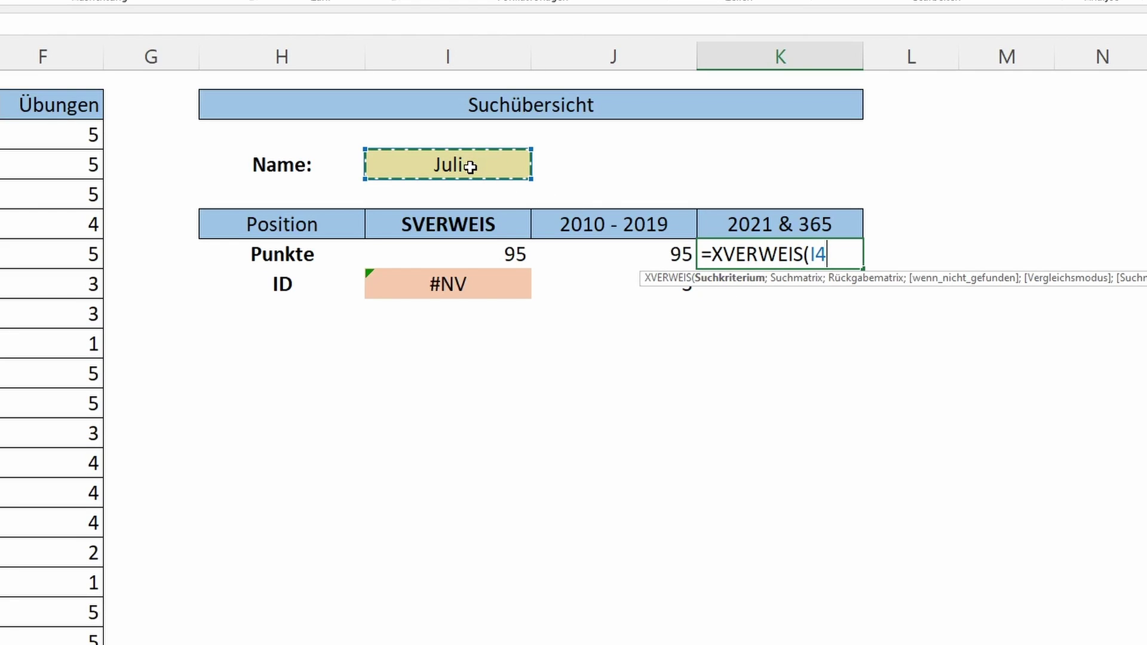
key(F4)
text(;)
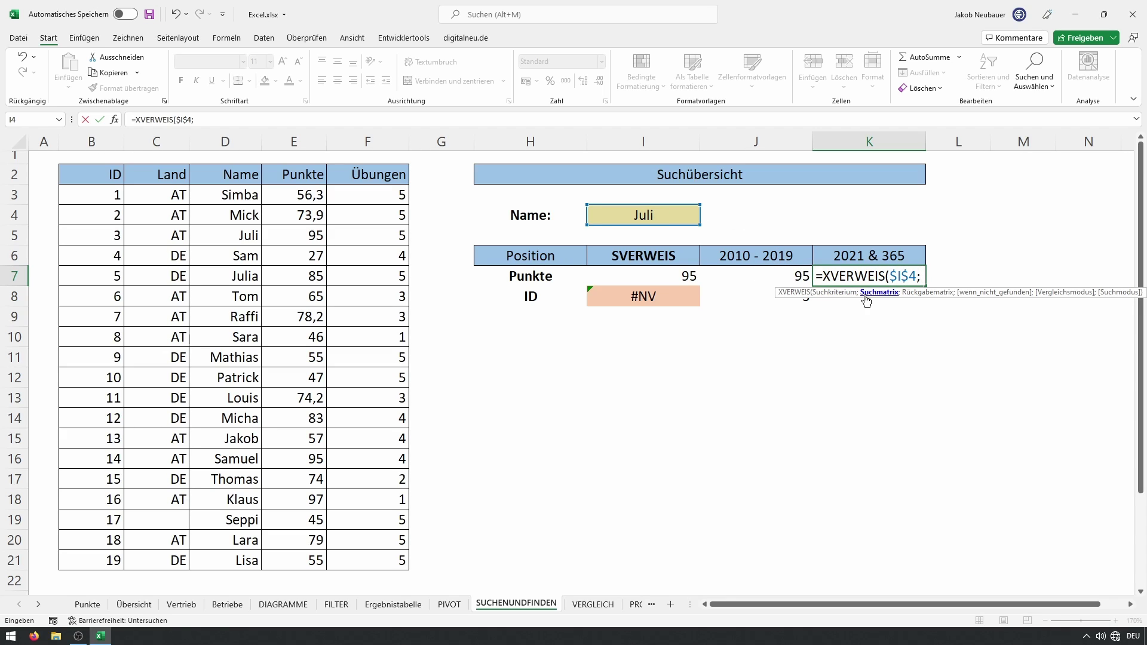
drag(250, 195, 221, 559)
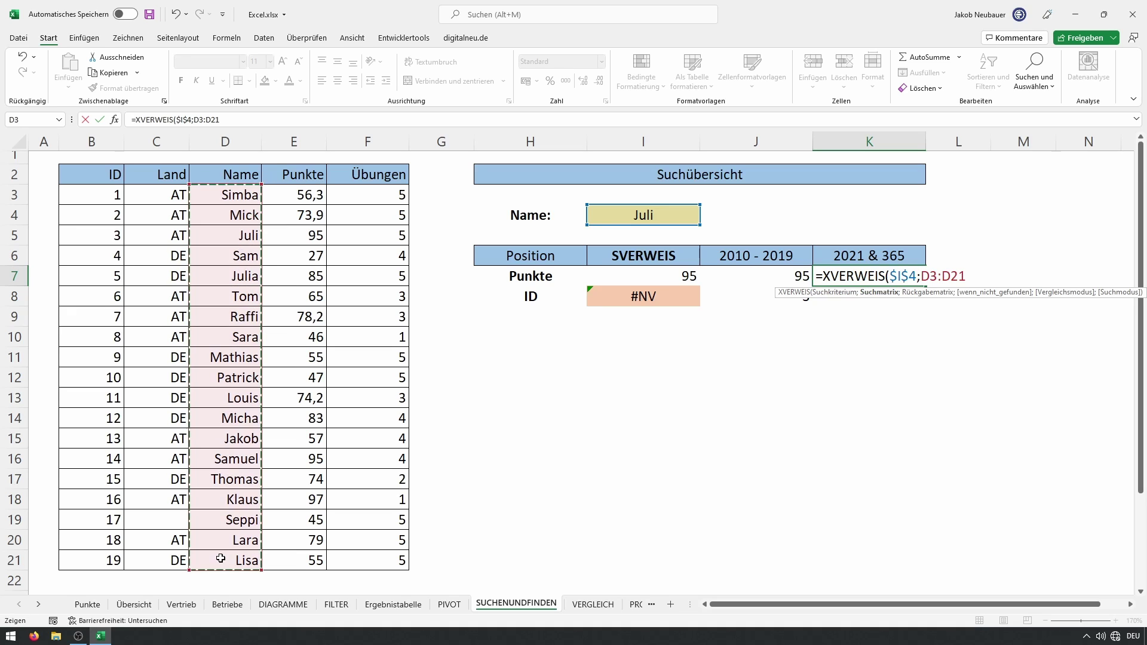
text(;)
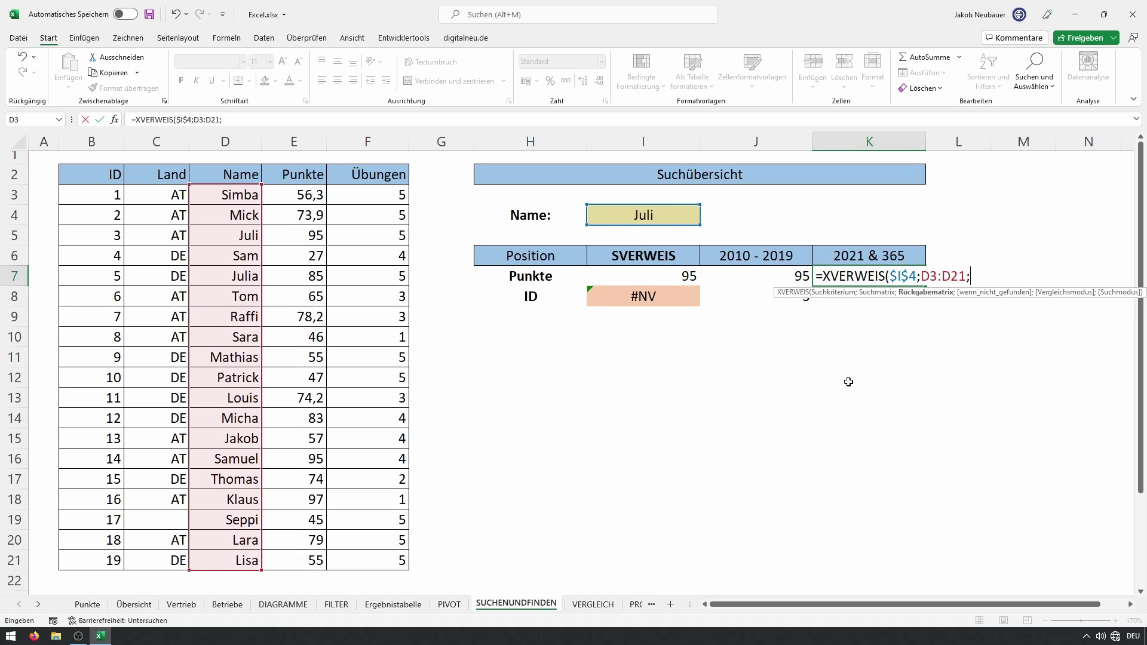
drag(302, 197, 299, 561)
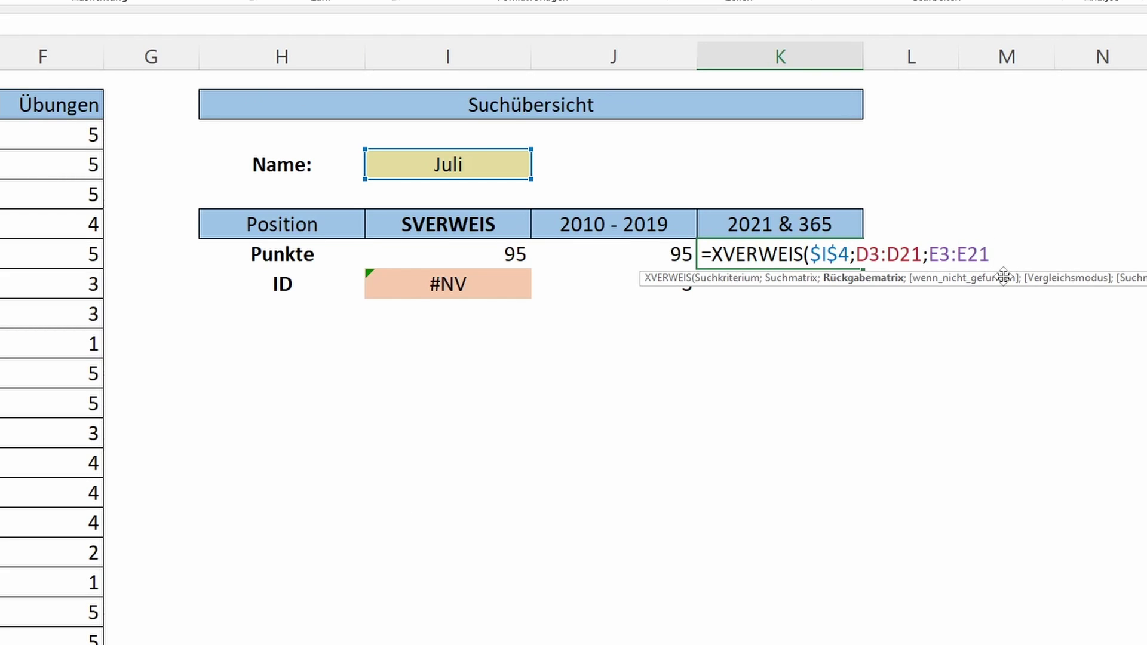
text(;)
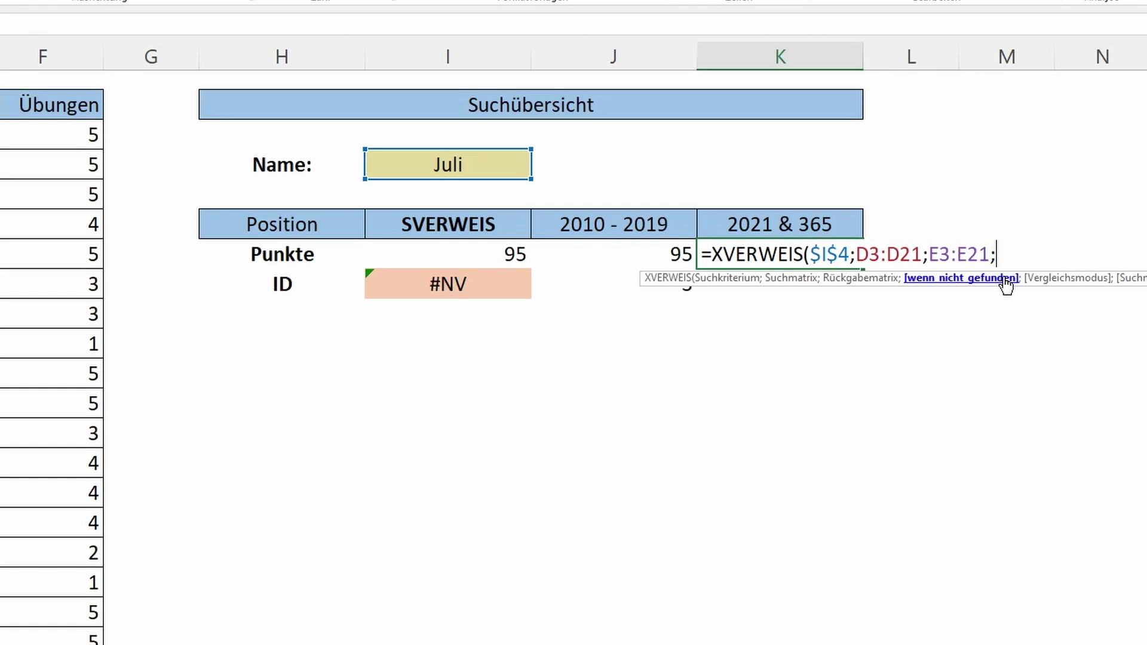
text("Nichts)
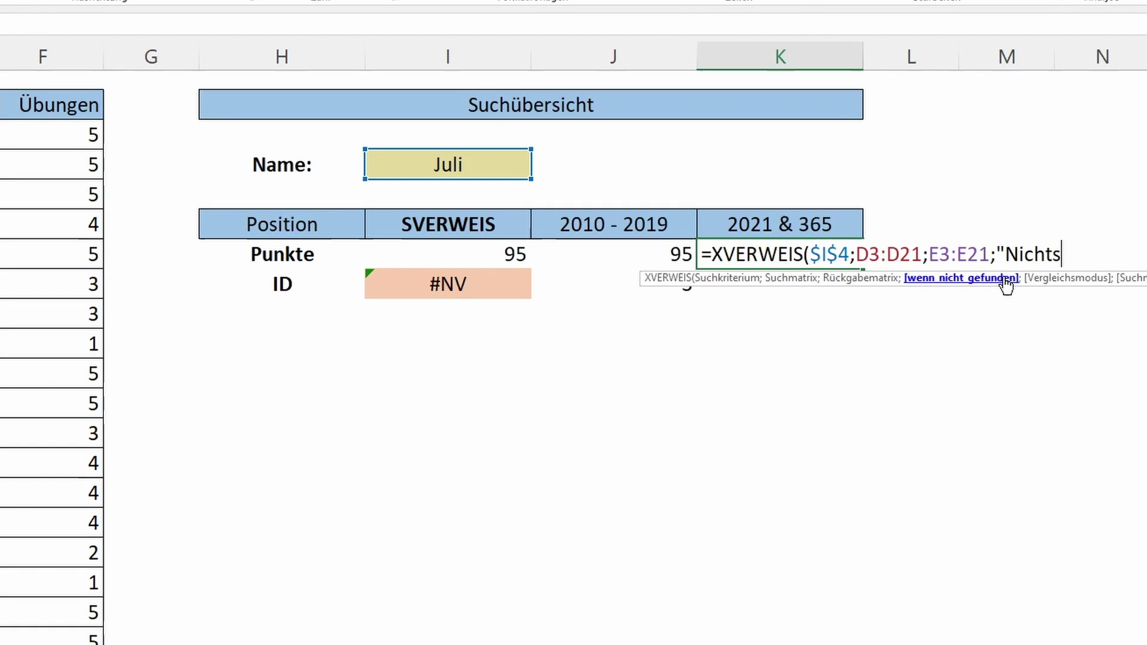
text( gefunden)
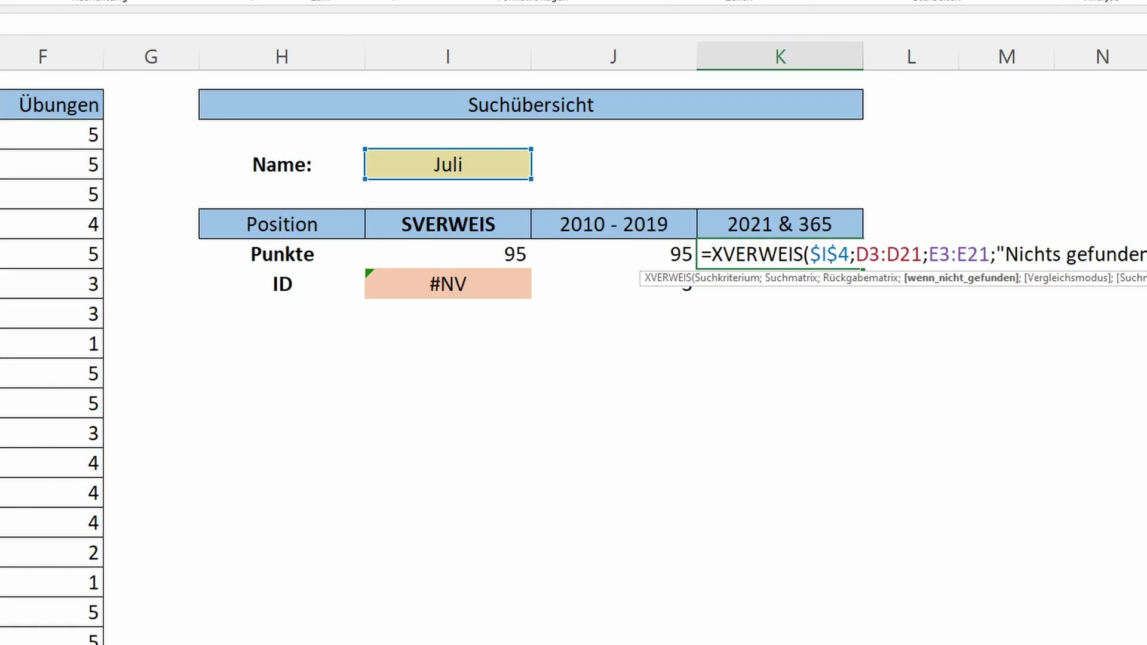
text("))
key(Return)
Wrap J7's INDEX/VERGLEICH formula in WENNFEHLER with a "Nichts gefunden" fallback
click(613, 254)
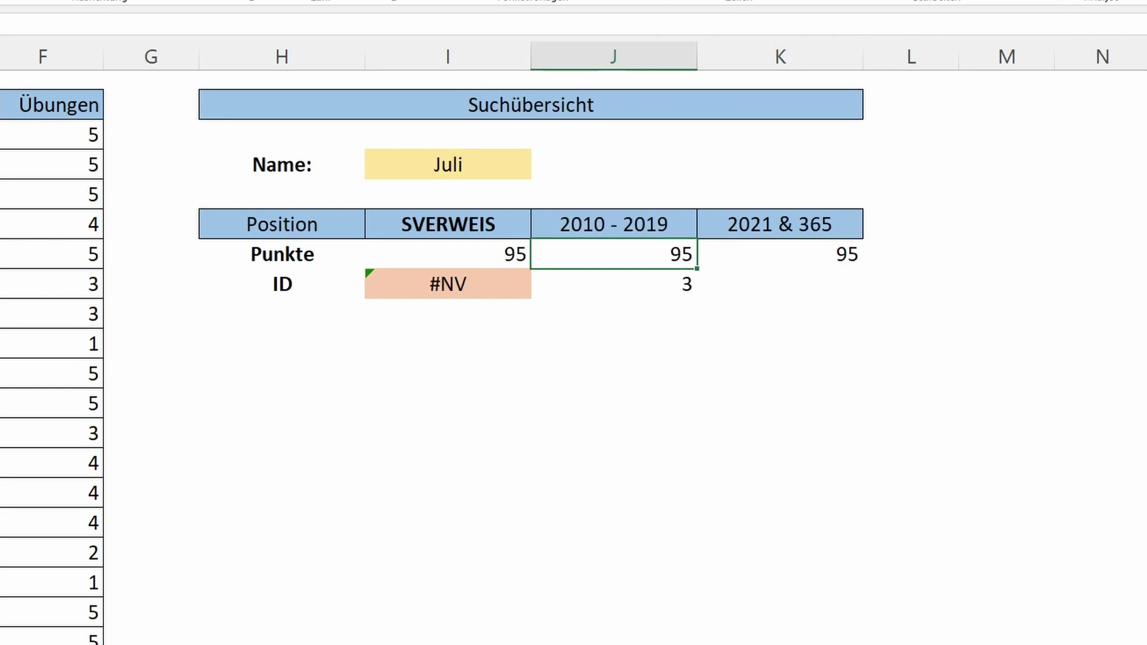
double_click(633, 260)
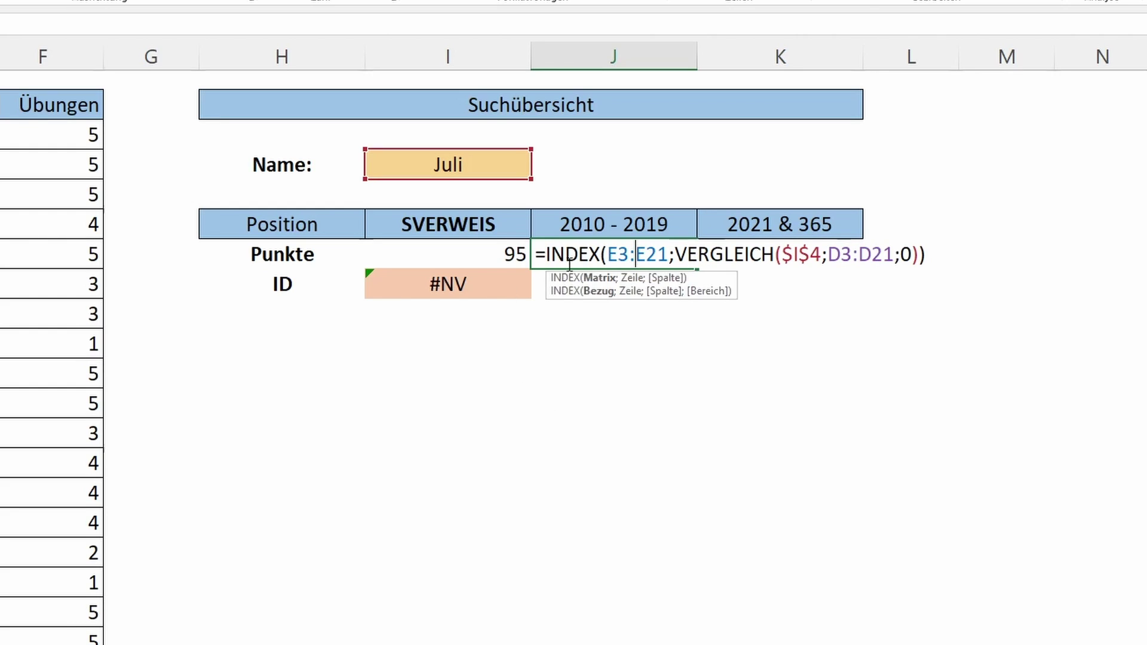
click(548, 254)
text(WENN)
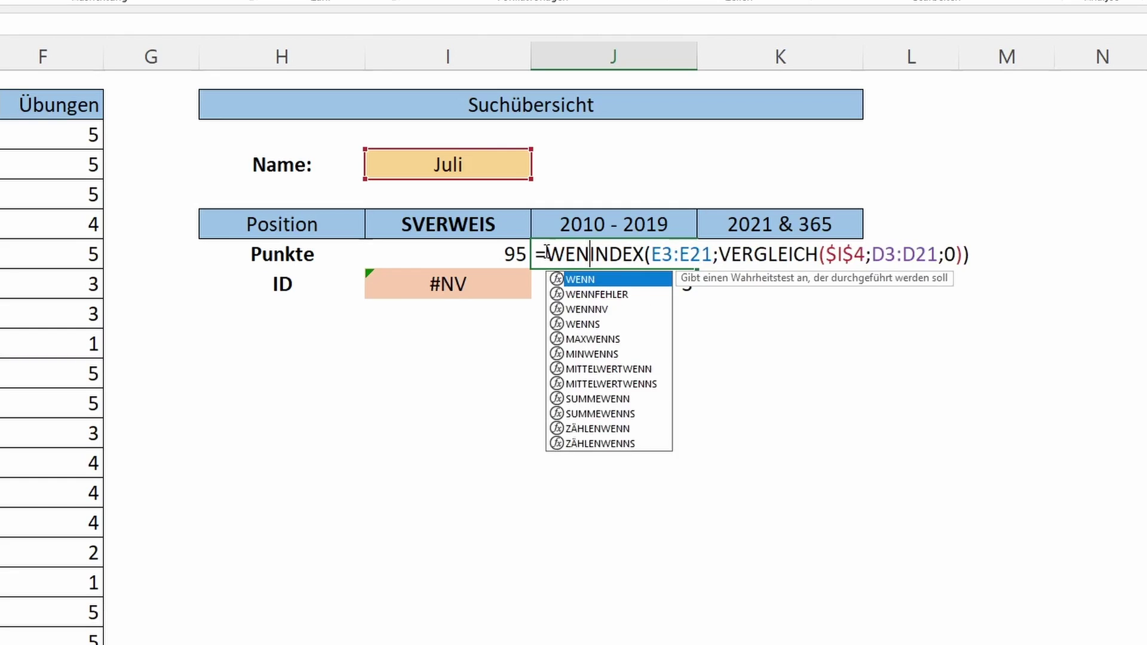
text(FEHLER()
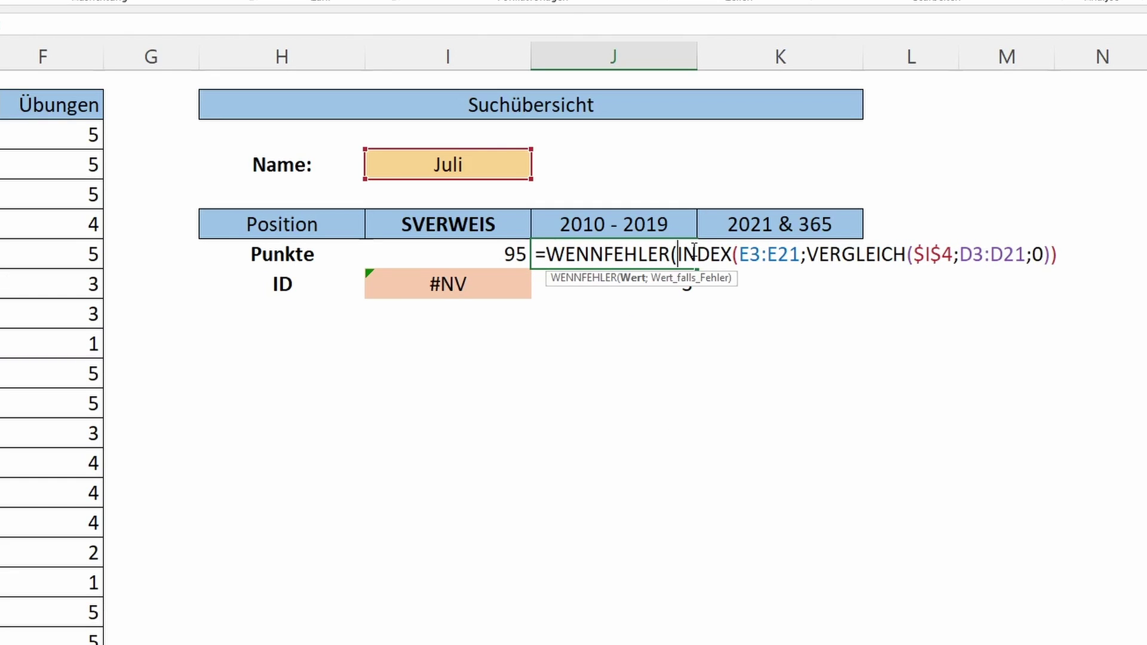
click(1067, 252)
text(;)
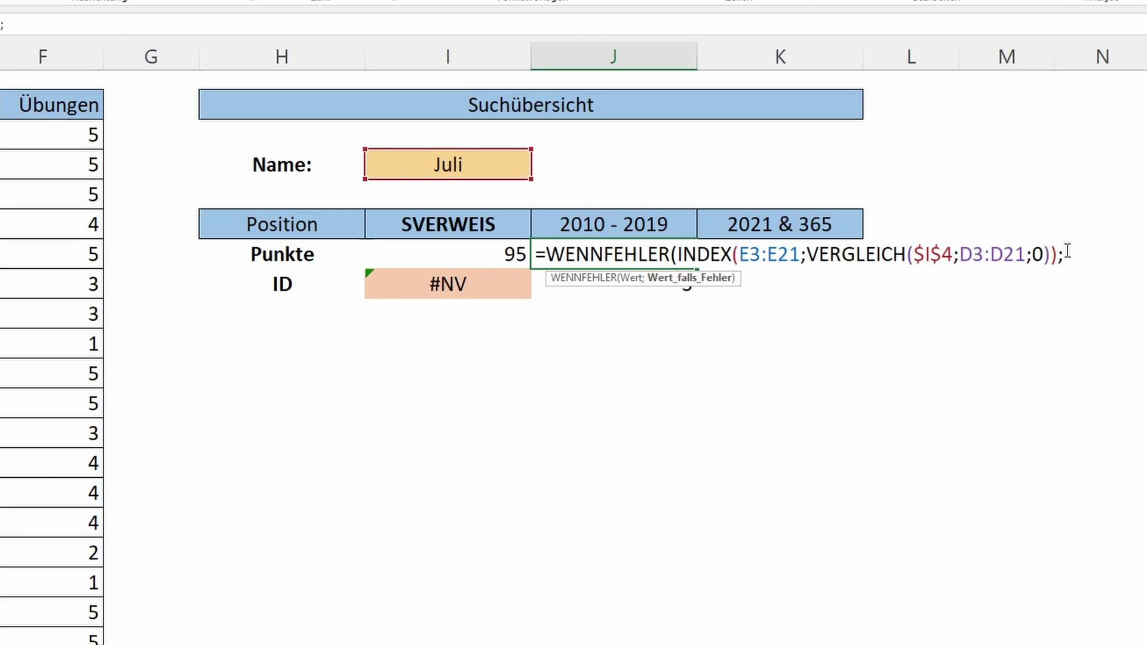
text("Nichts fun)
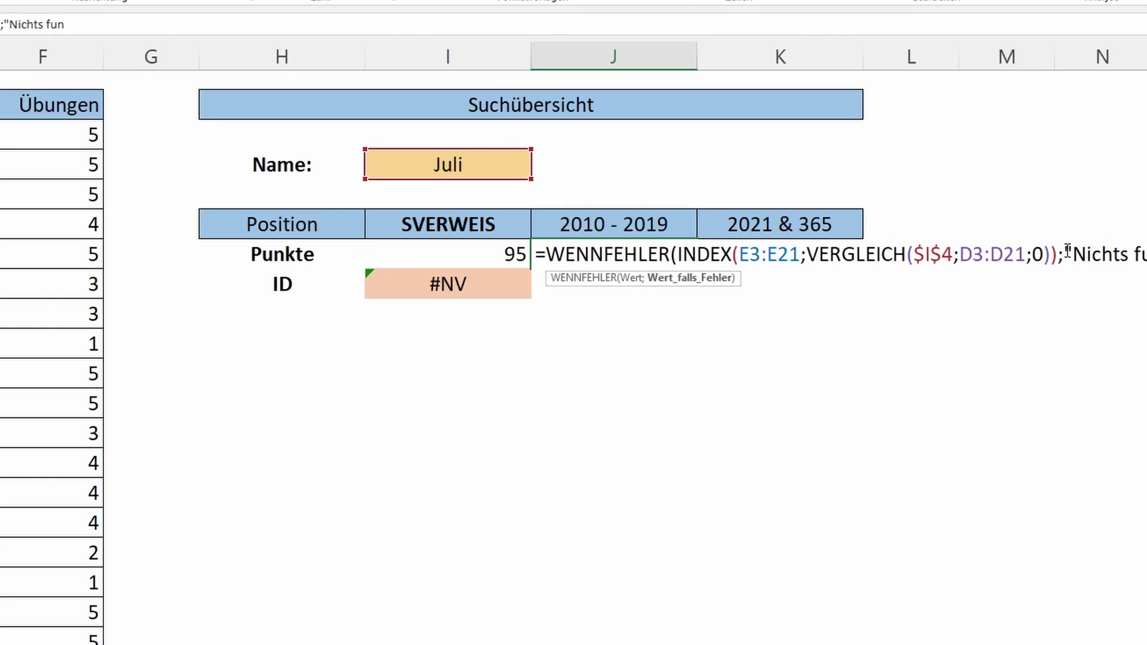
text(d)
key(BackSpace)
key(BackSpace)
key(BackSpace)
key(BackSpace)
text(gefunden"))
key(Return)
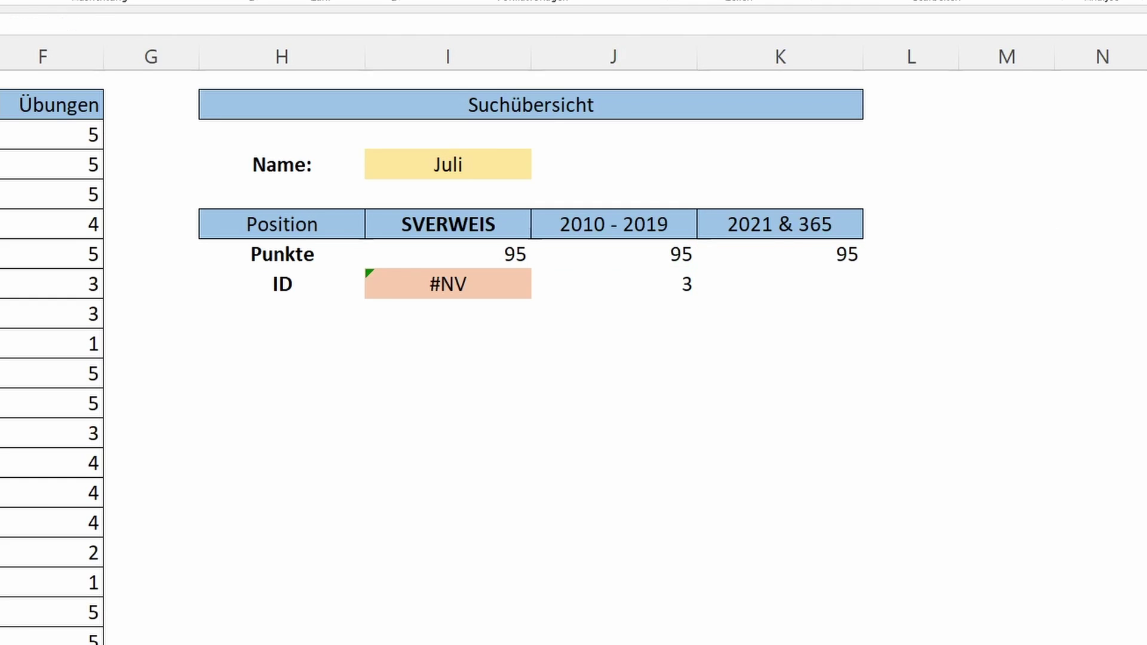
Add match mode 2 (wildcard) after "Nichts gefunden" in the K7 XVERWEIS Punkte formula
click(611, 255)
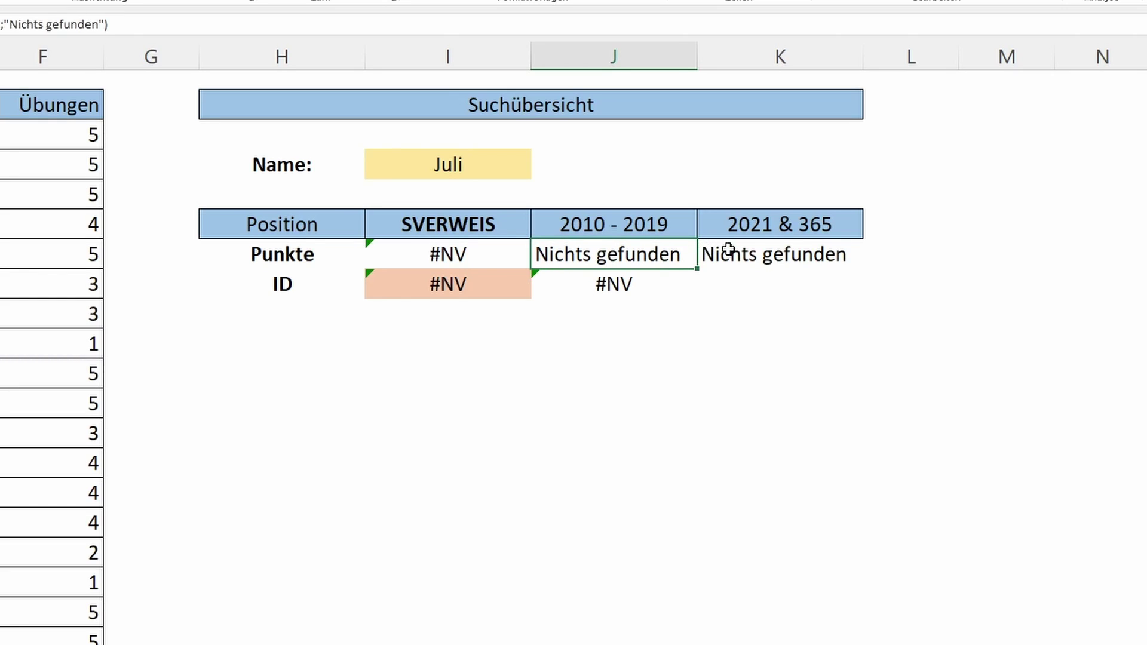
click(729, 250)
click(475, 251)
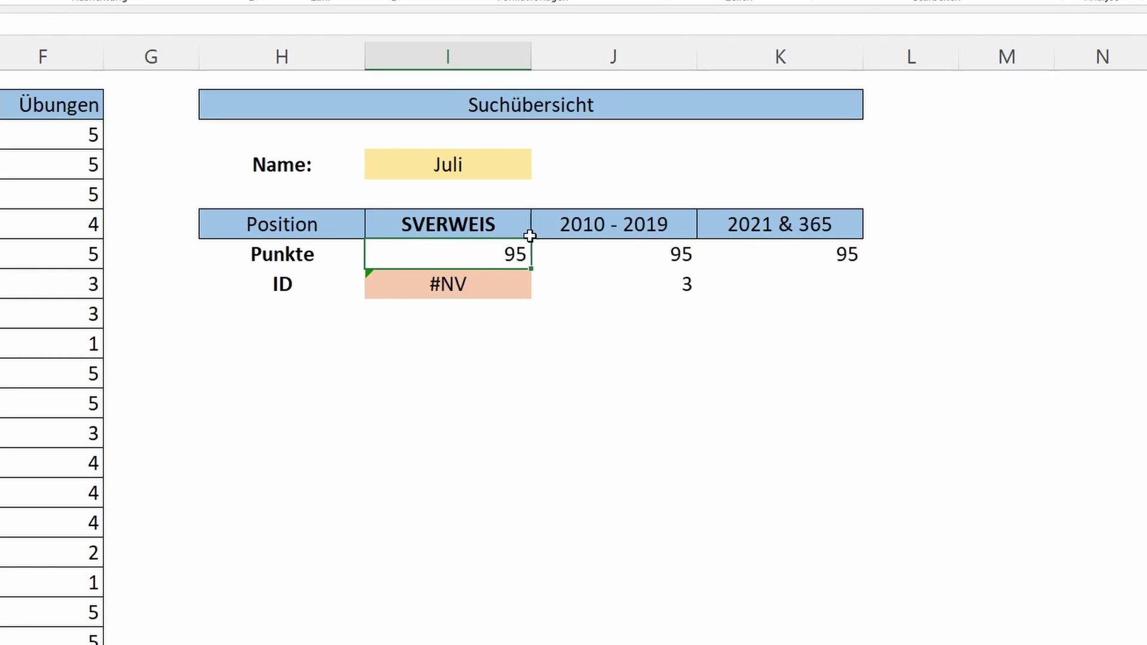
key(Right)
key(Right)
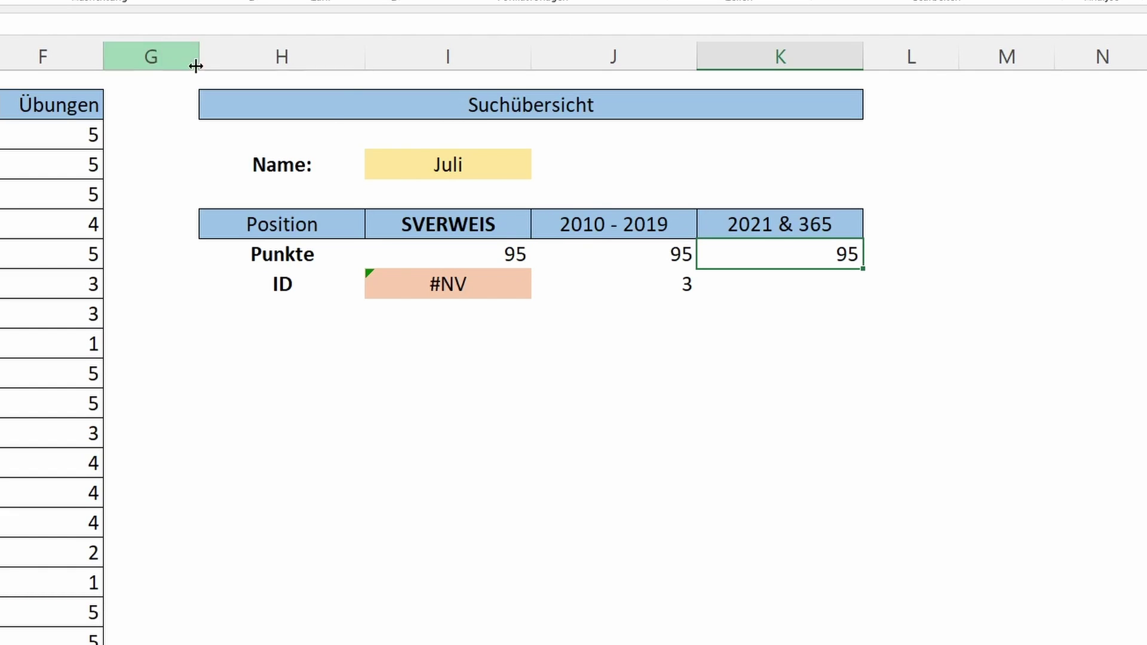
double_click(809, 253)
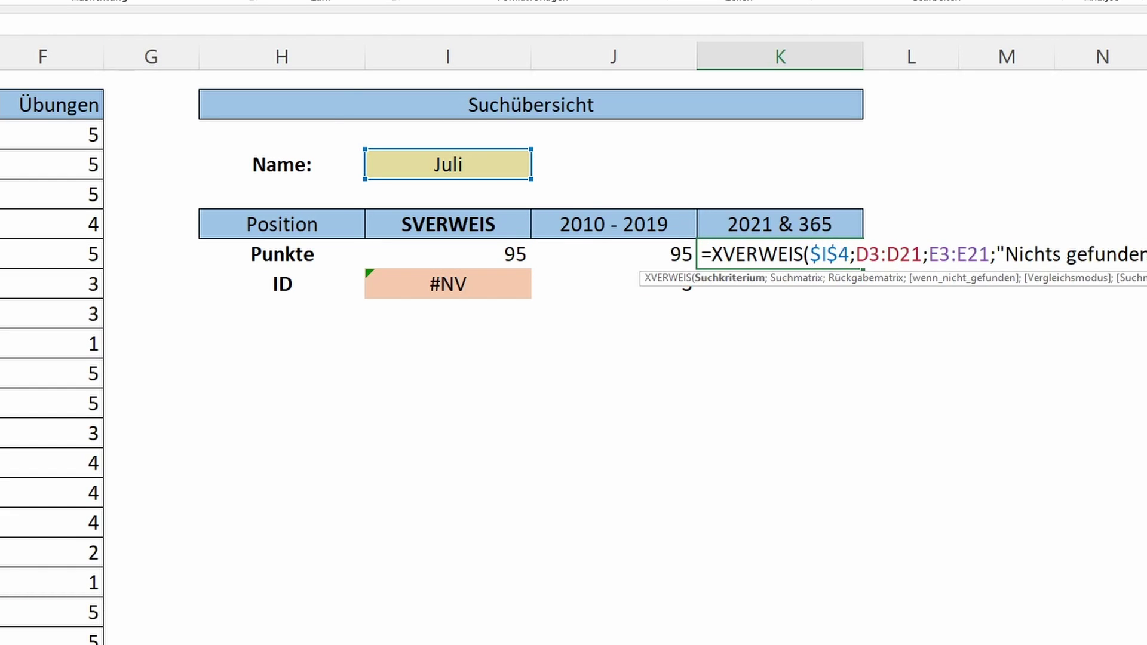
click(1063, 253)
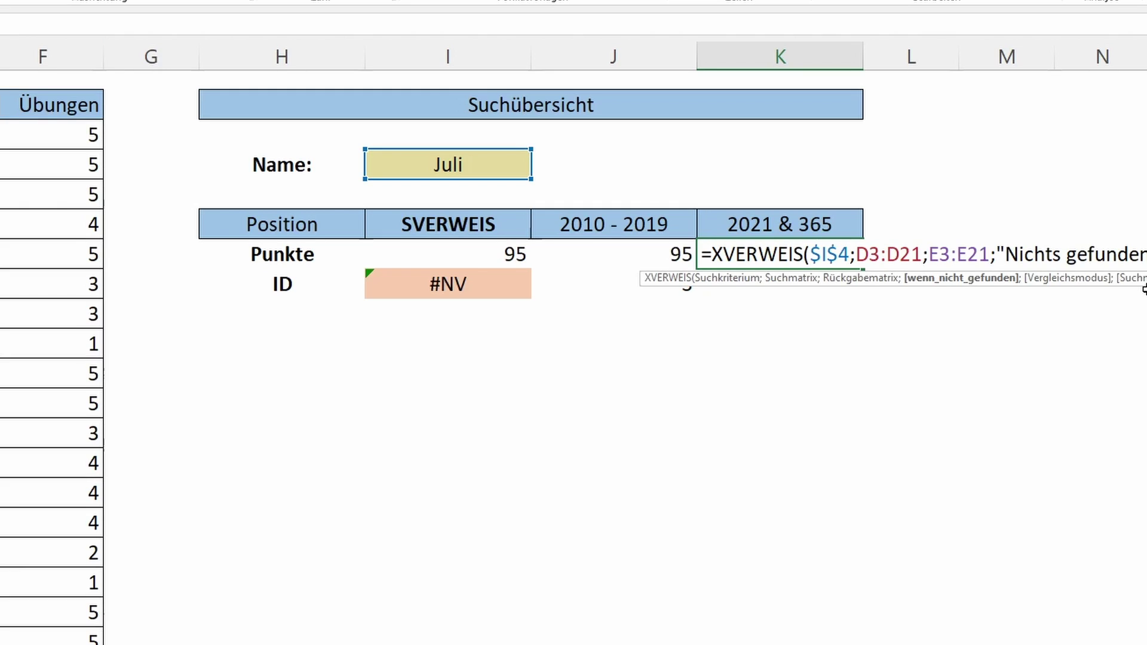
text(;)
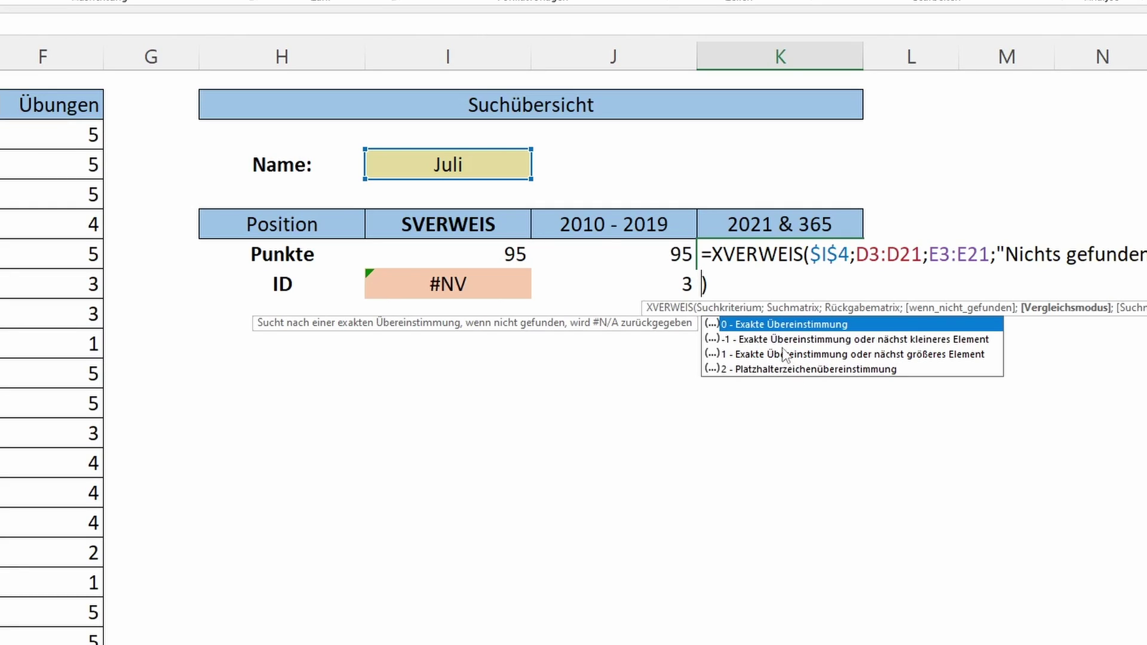
key(Escape)
key(Left)
text(2)
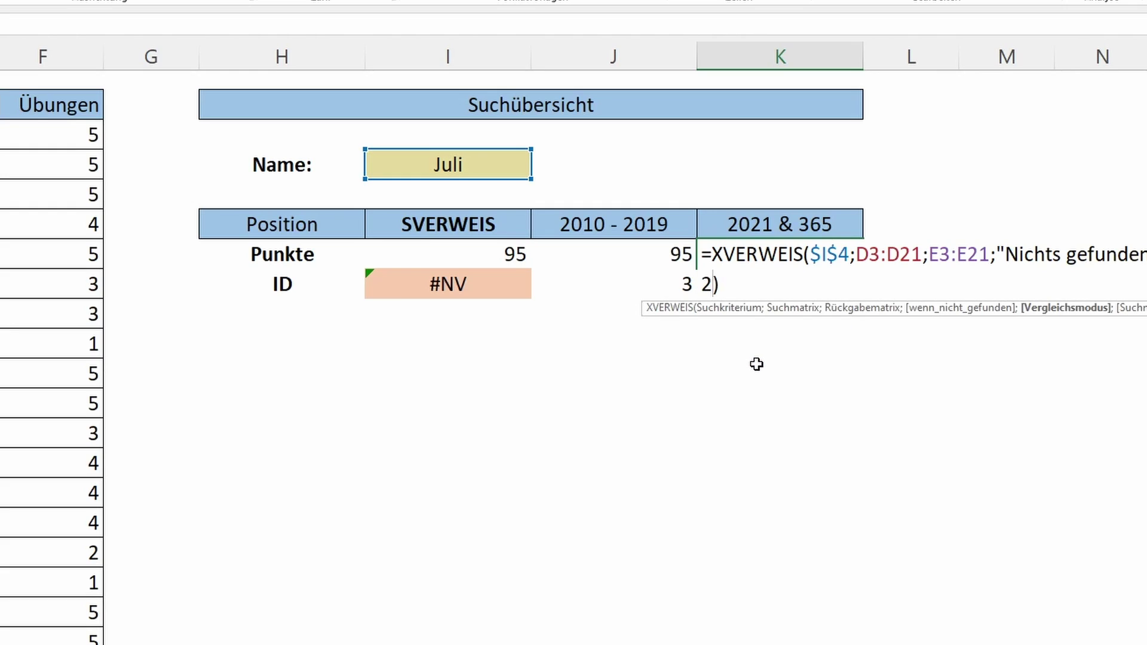
key(Return)
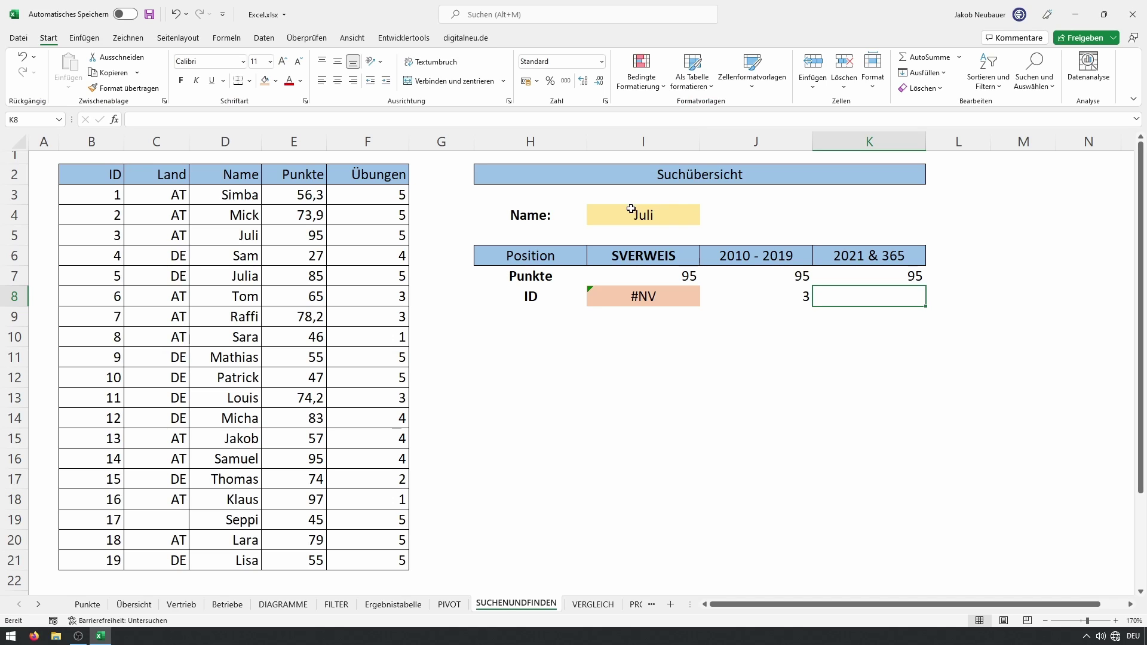
Shorten the search name in I4 from Juli to Jul
click(643, 214)
click(134, 120)
text(^)
key(BackSpace)
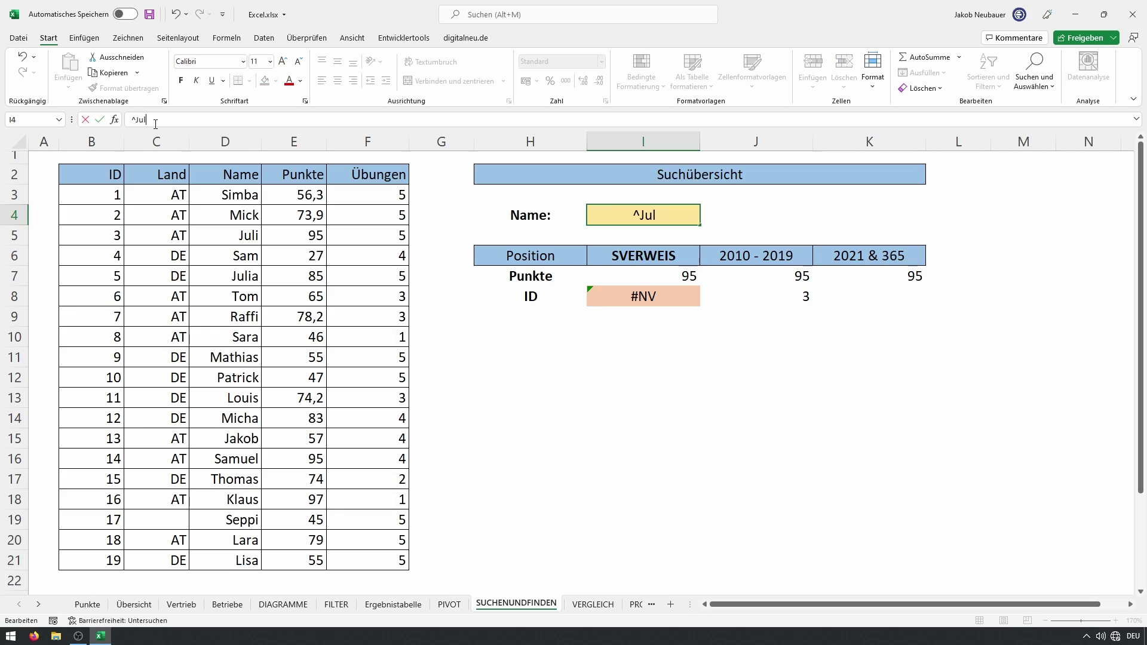
key(Home)
key(Delete)
key(Return)
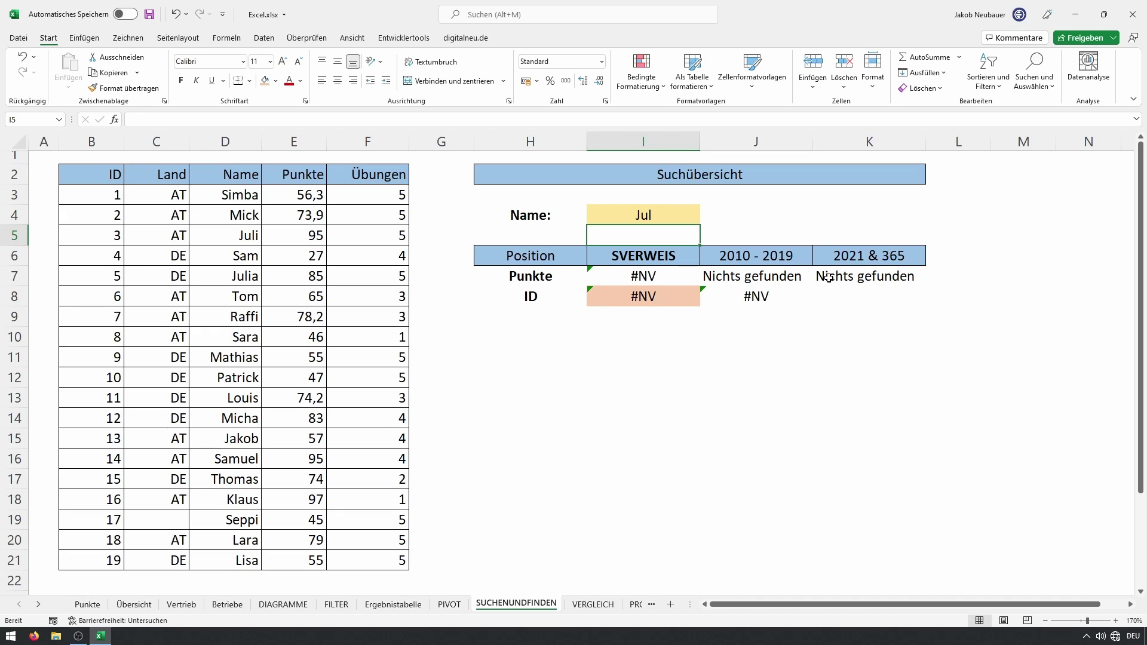
Append &"*" after $I$4 in the Punkte XVERWEIS so it still returns 95
double_click(829, 277)
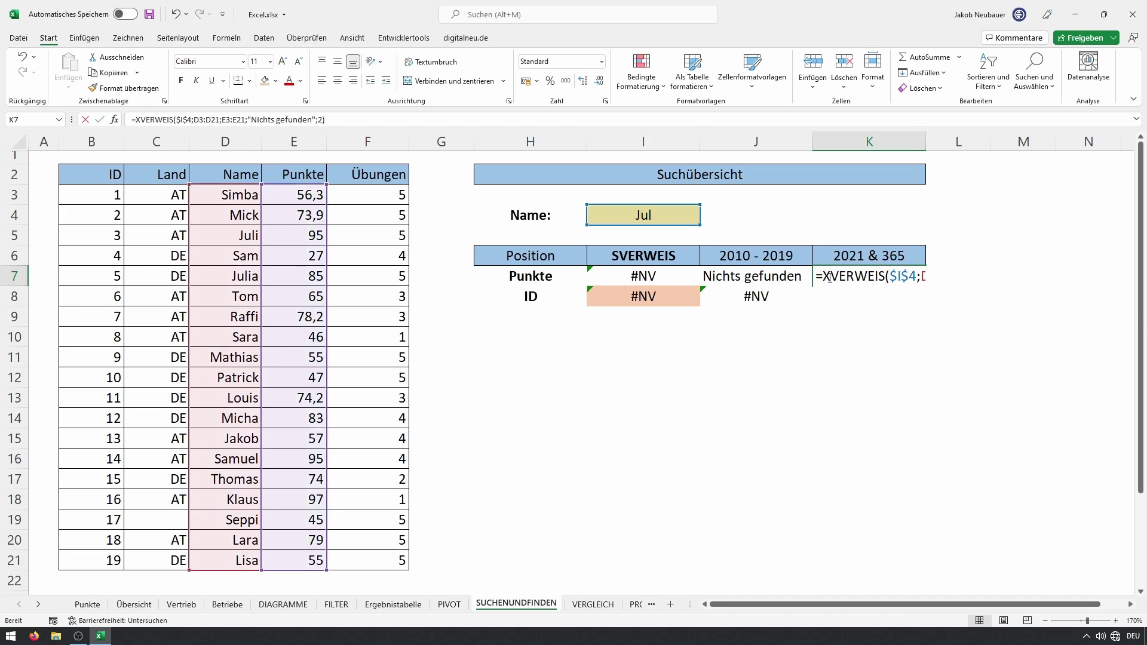
click(915, 273)
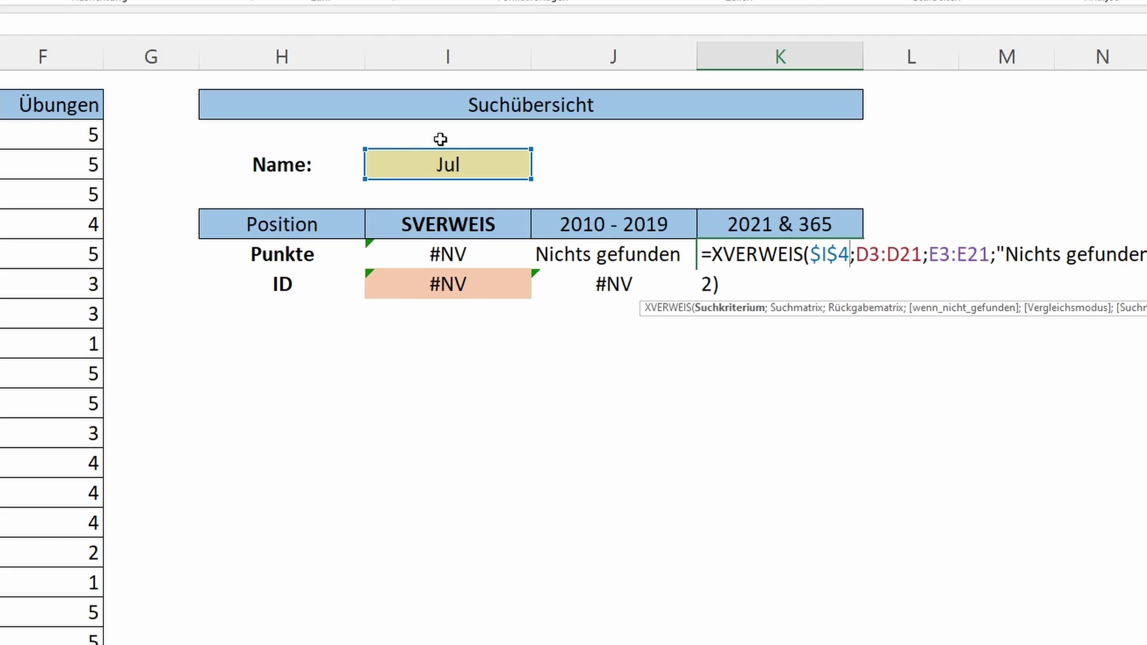
text(&)
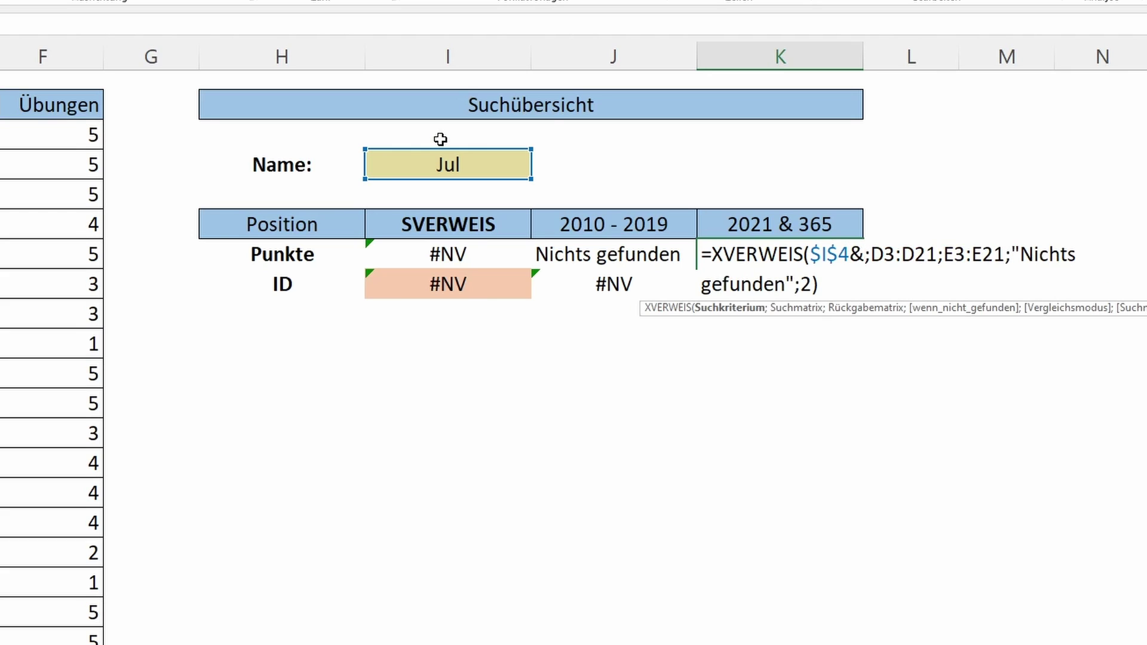
text("*)
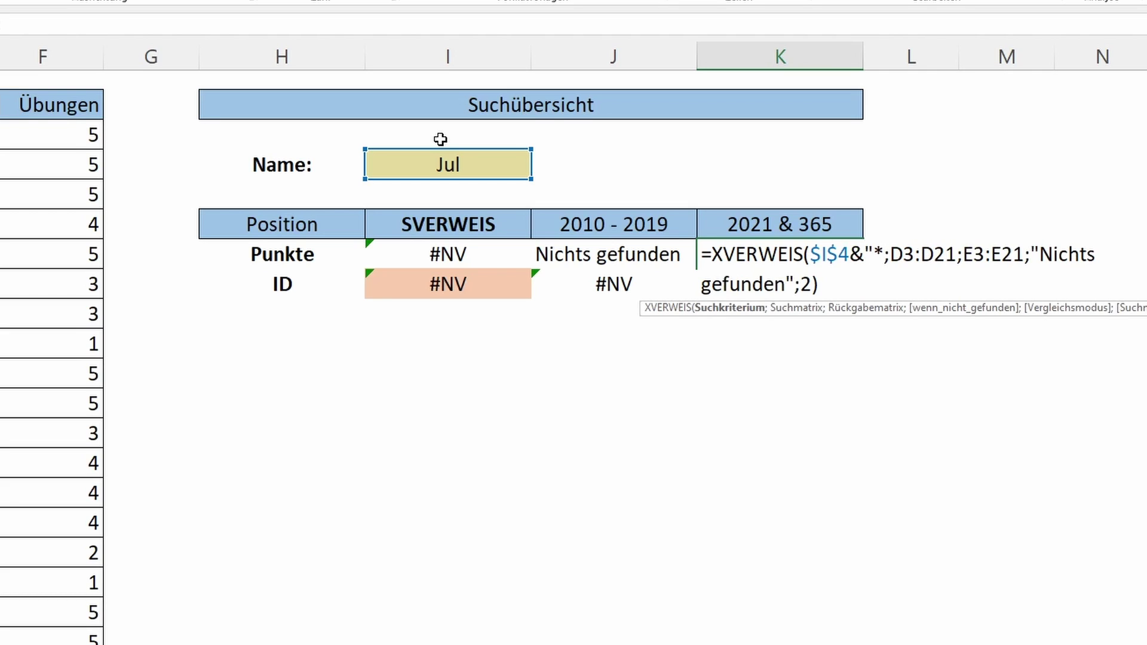
text(")
key(Return)
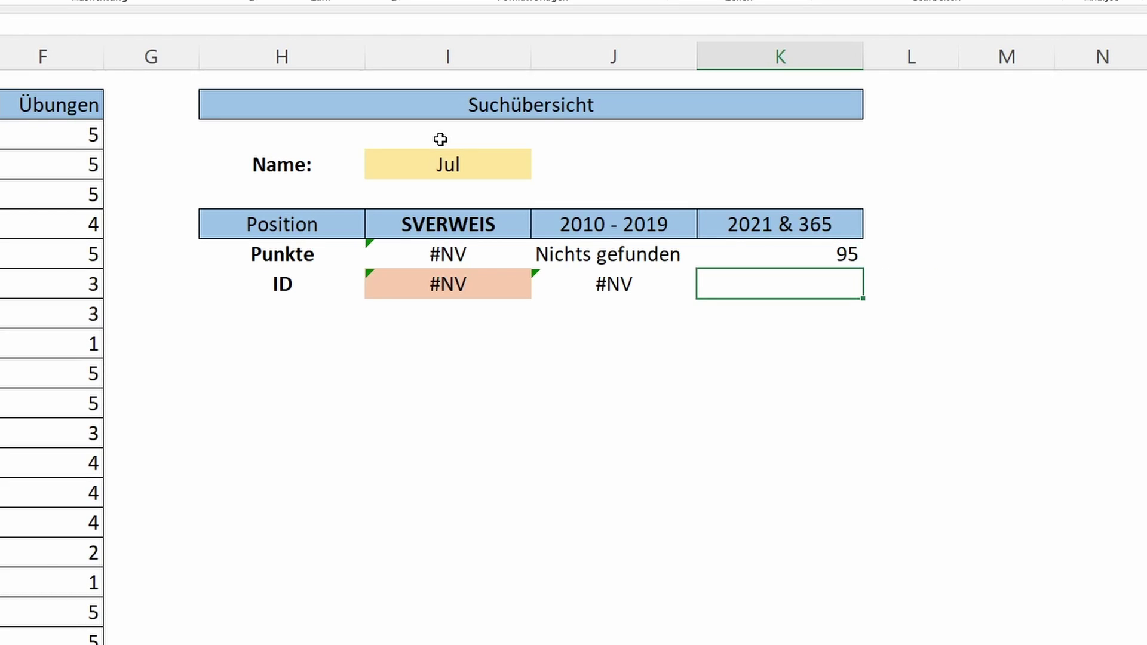
click(819, 256)
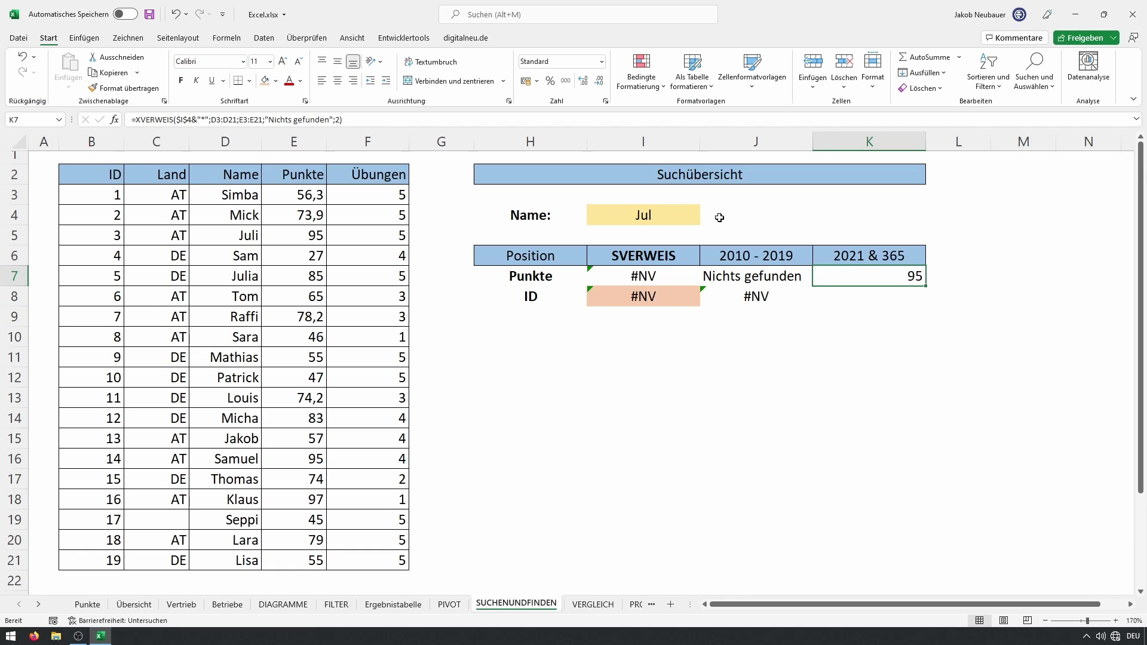
click(725, 217)
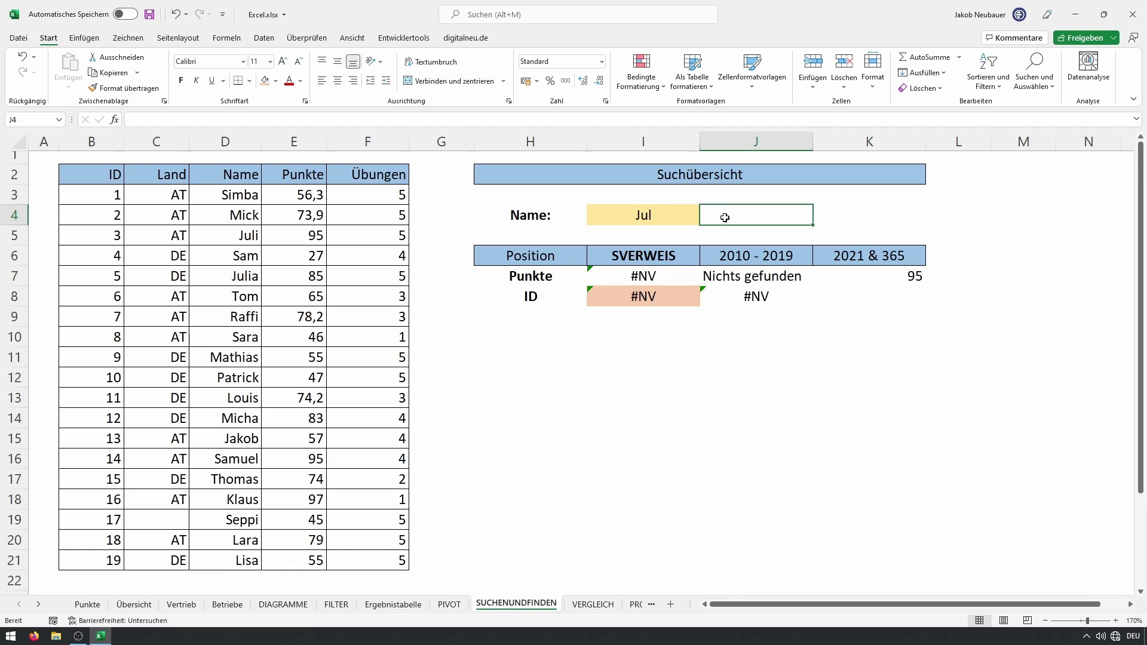
Enter an asterisk * in J4 beside the search name
text(*)
key(Return)
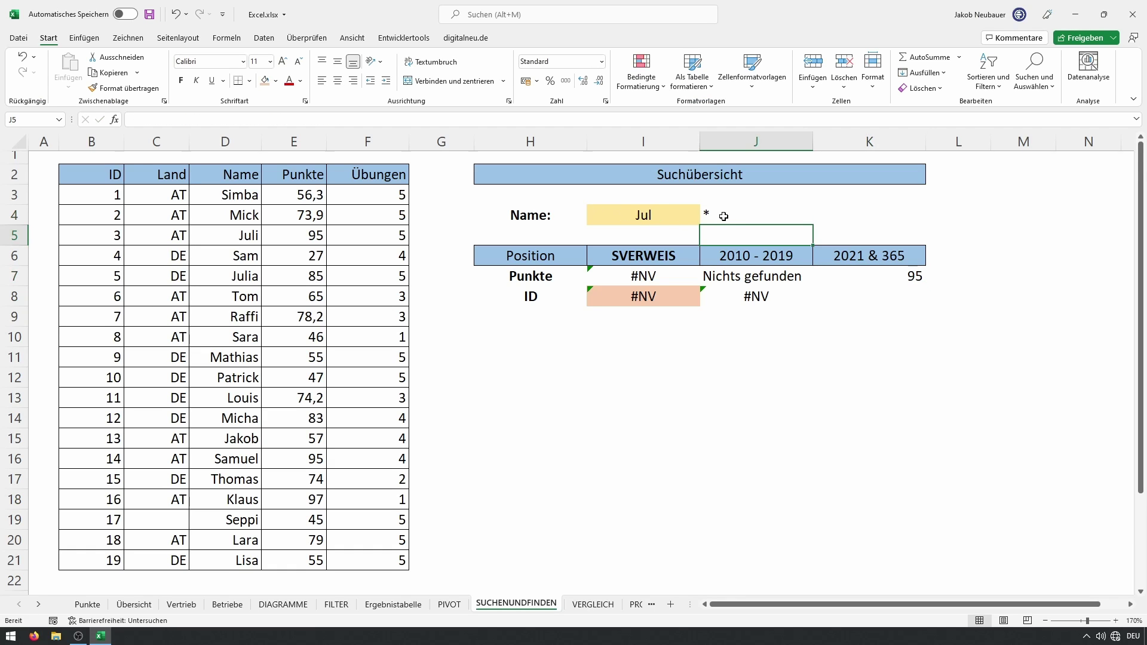
click(722, 217)
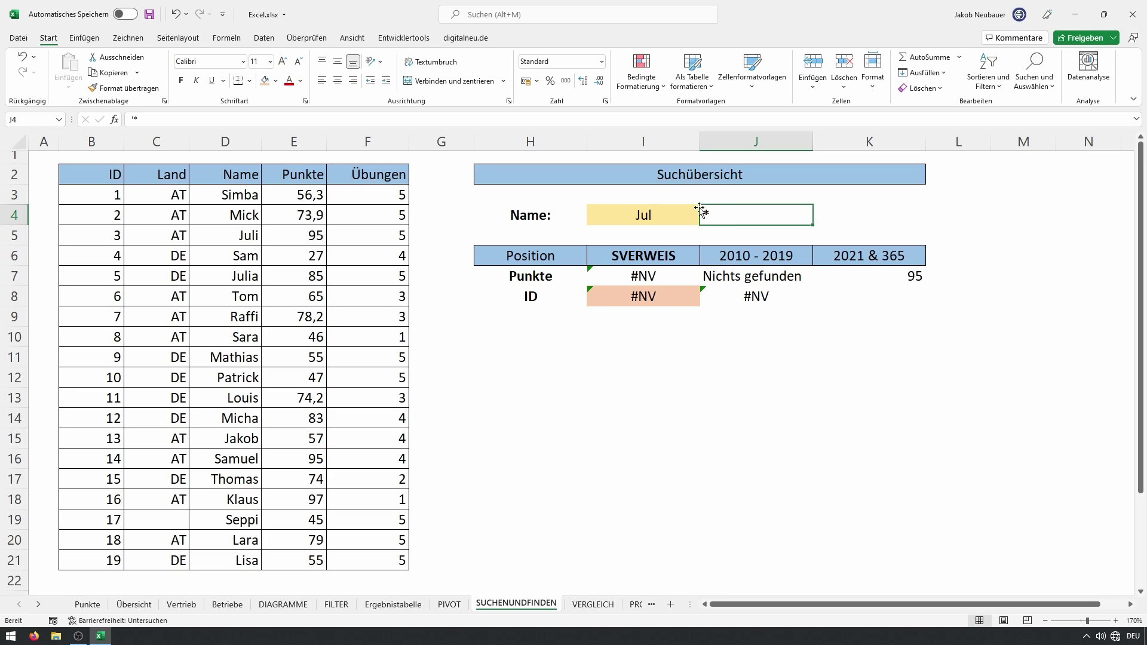
Remove &"*" from the Punkte XVERWEIS and set match mode 0 and search mode 1
click(861, 276)
double_click(880, 278)
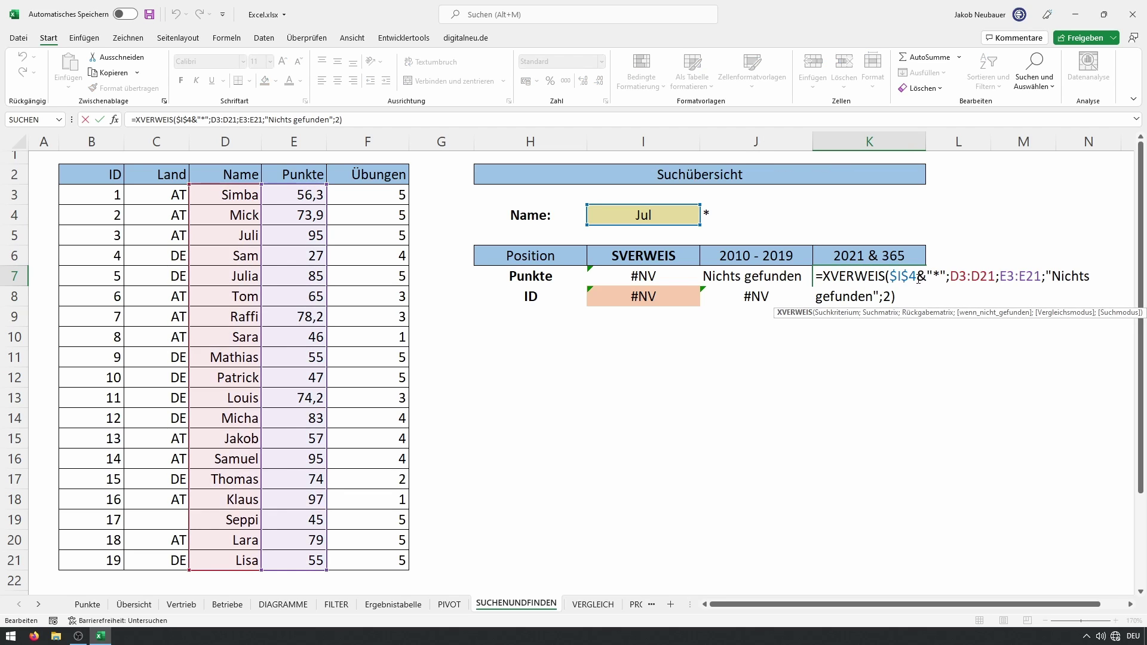
drag(917, 276, 946, 276)
key(Delete)
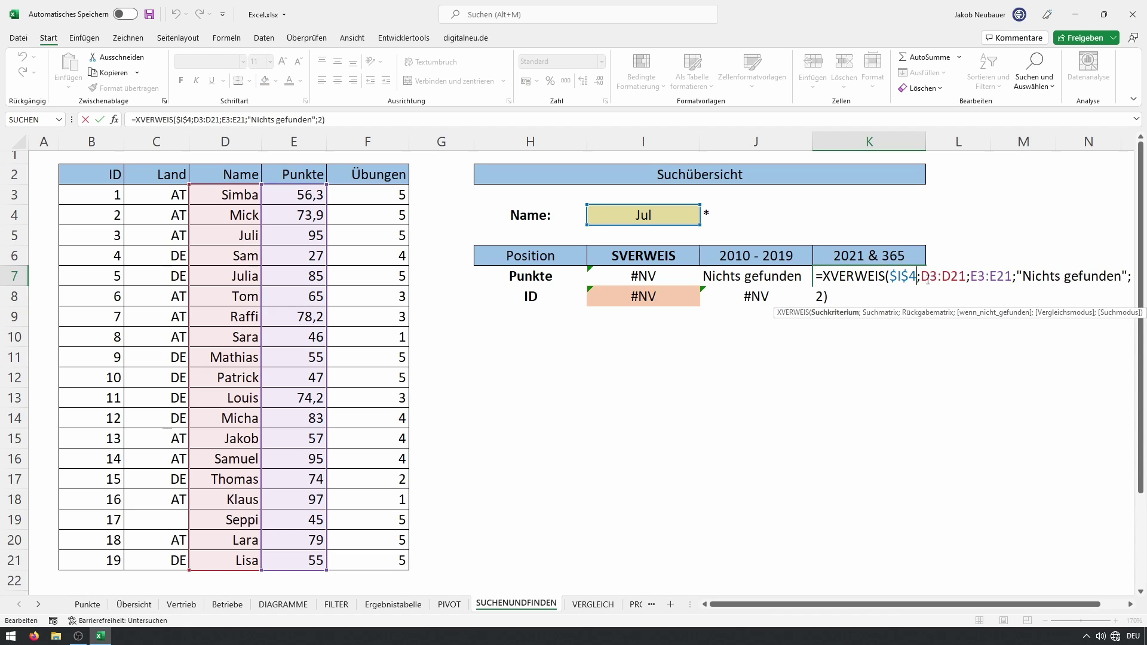
click(823, 296)
key(BackSpace)
text(0)
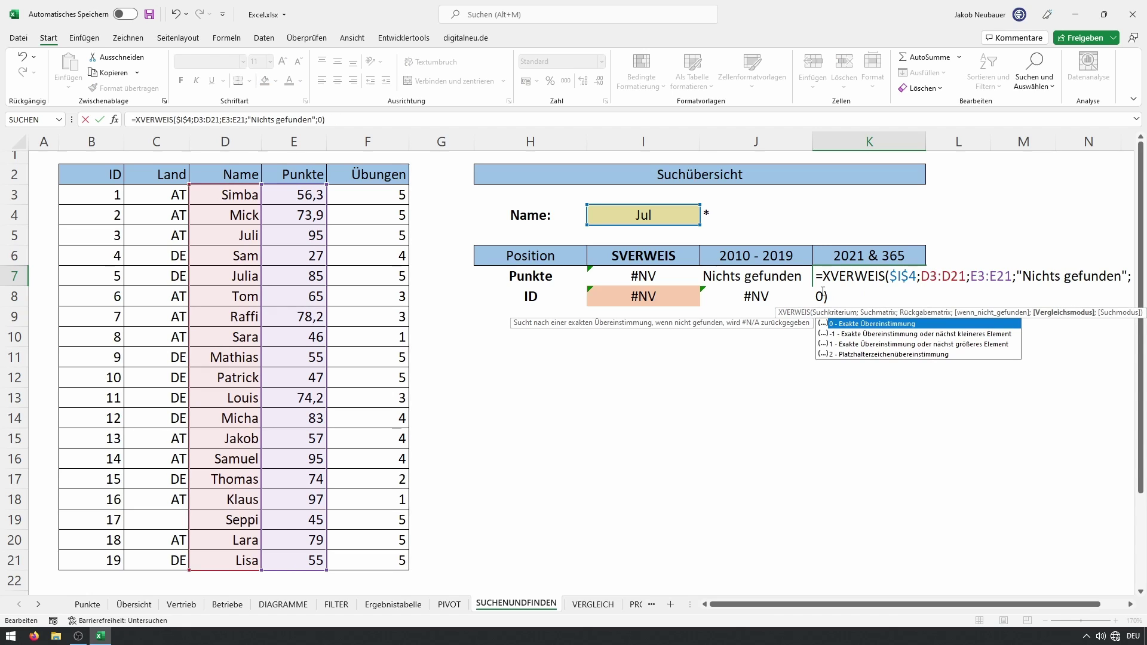
text(;)
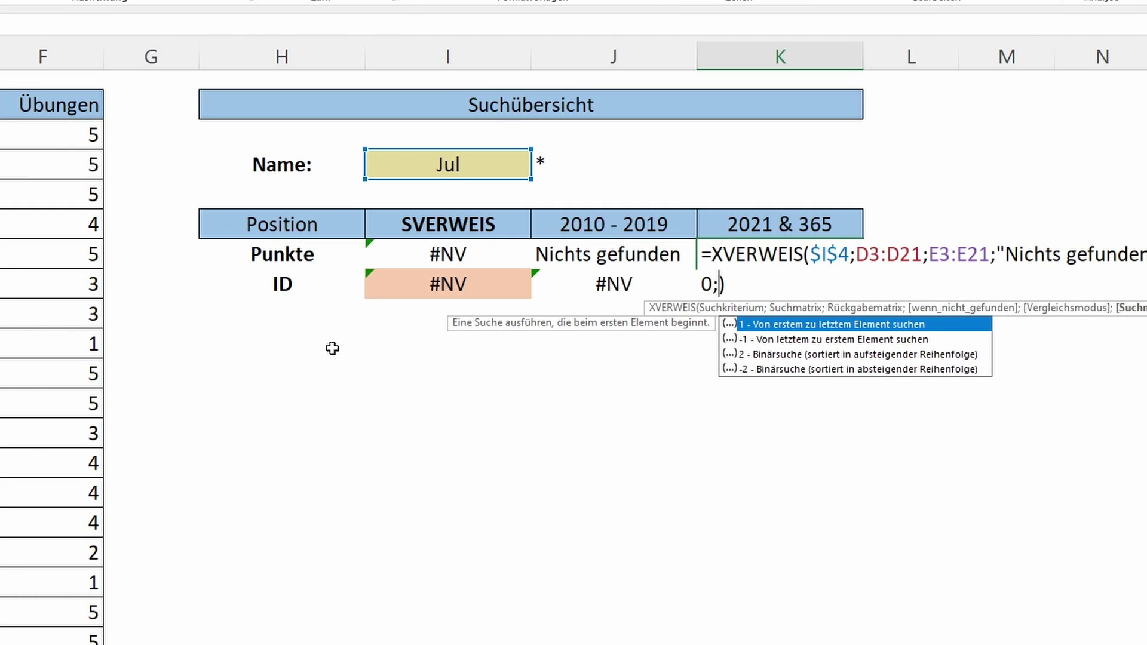
text(1)
key(Return)
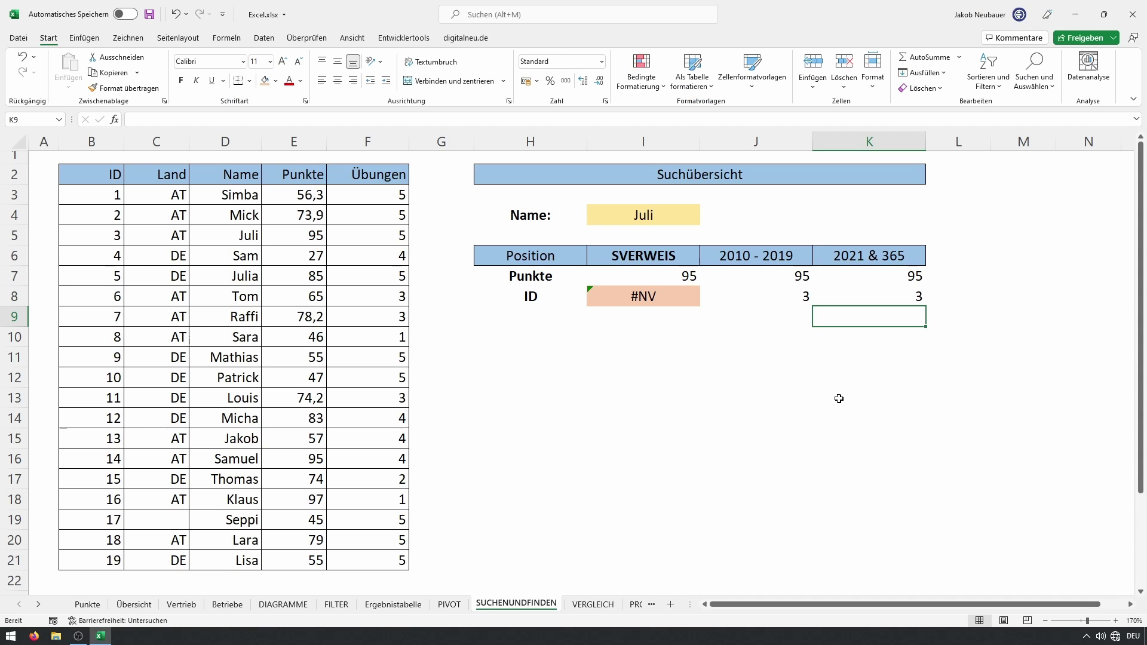
click(643, 354)
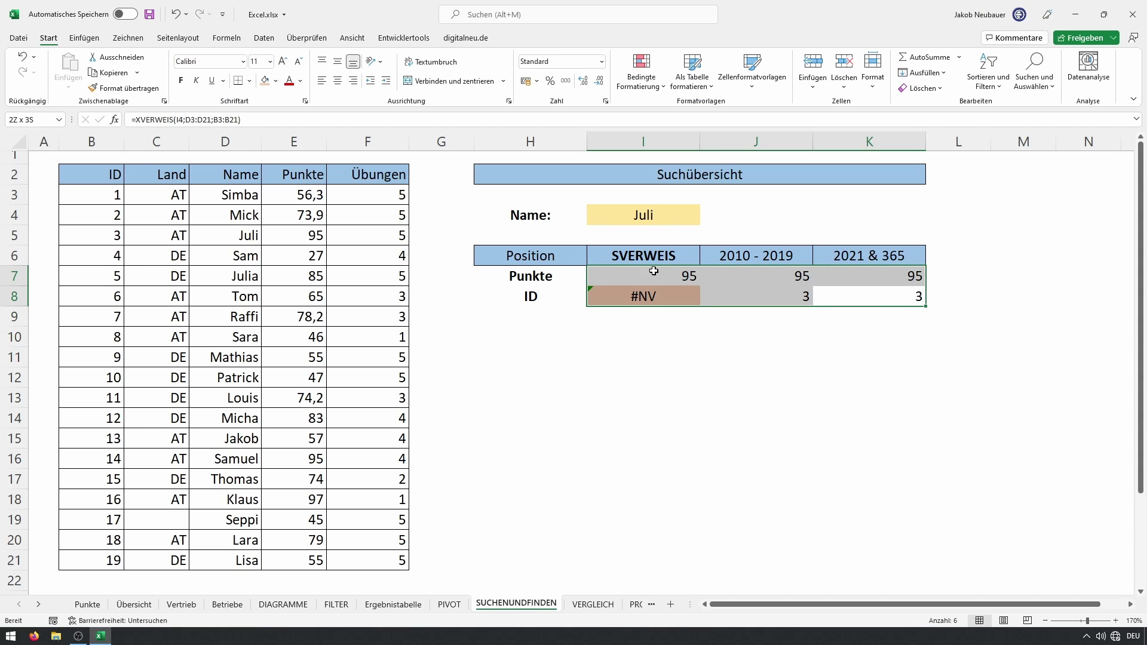
click(649, 295)
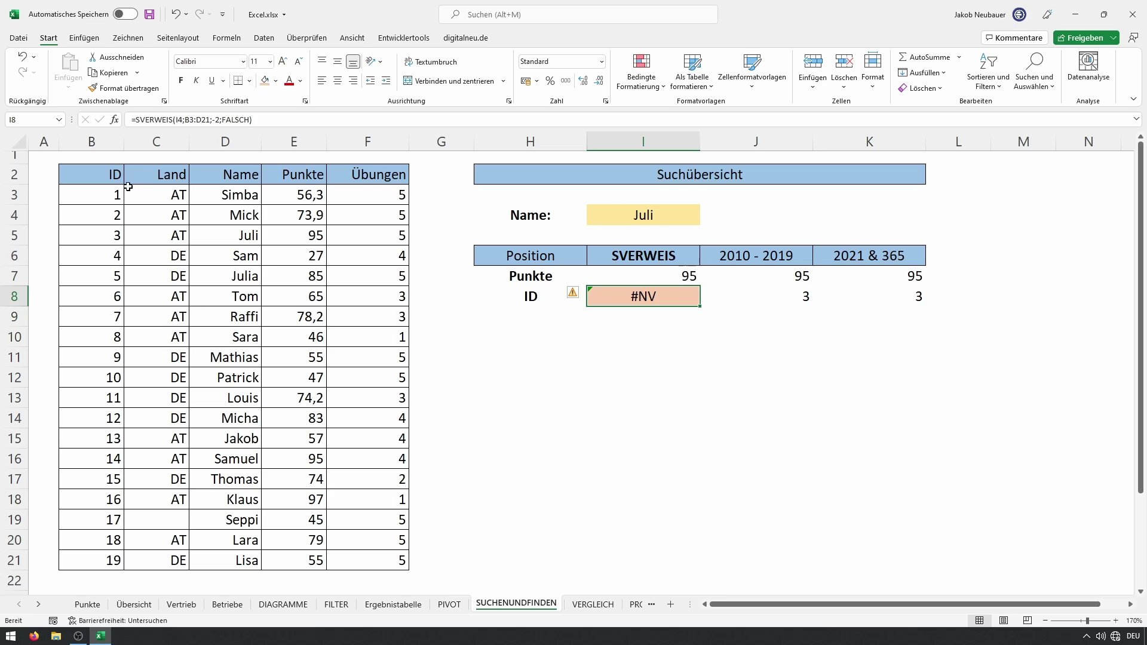
mouse_move(105, 173)
mouse_down()
mouse_move(373, 338)
mouse_move(367, 541)
mouse_up()
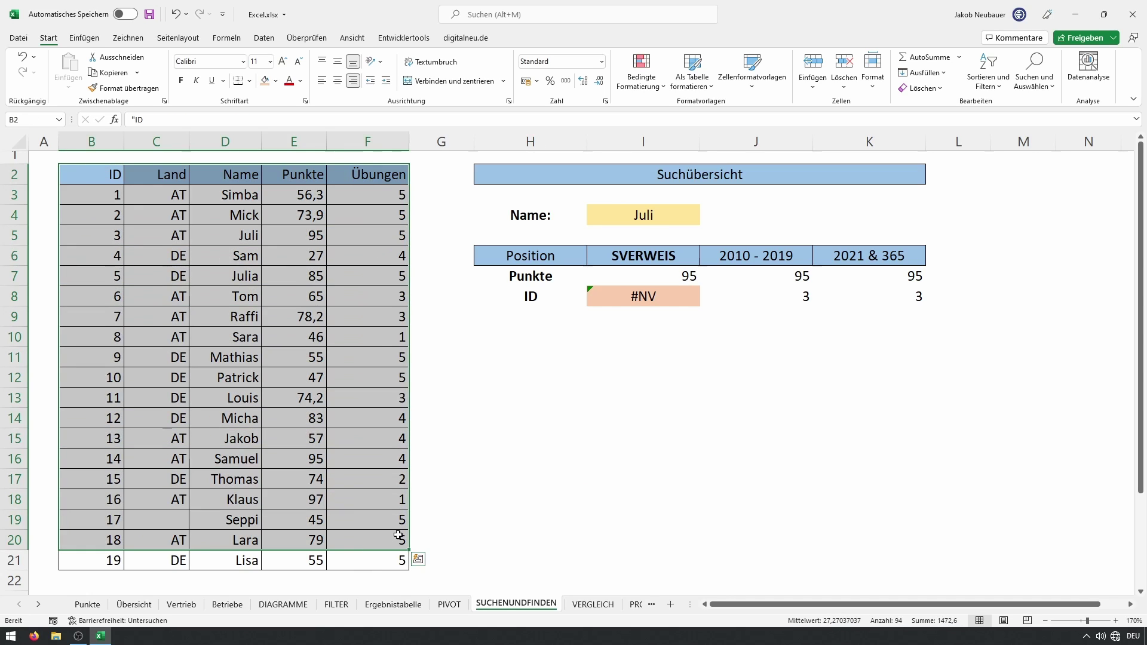
click(582, 400)
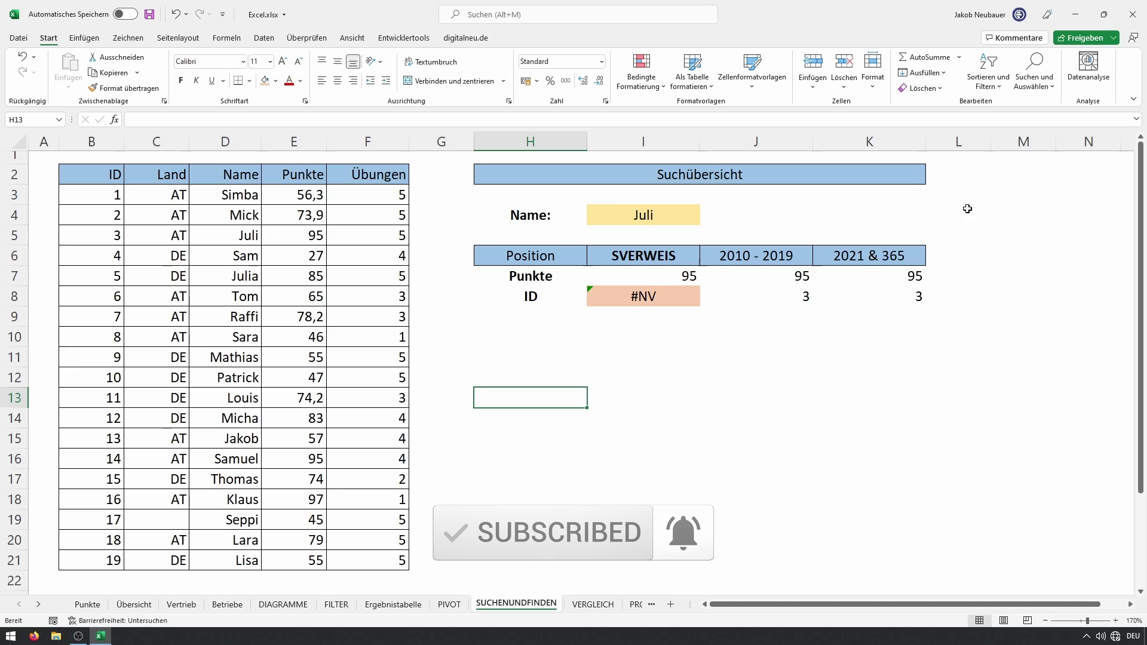
drag(886, 253, 881, 310)
click(714, 374)
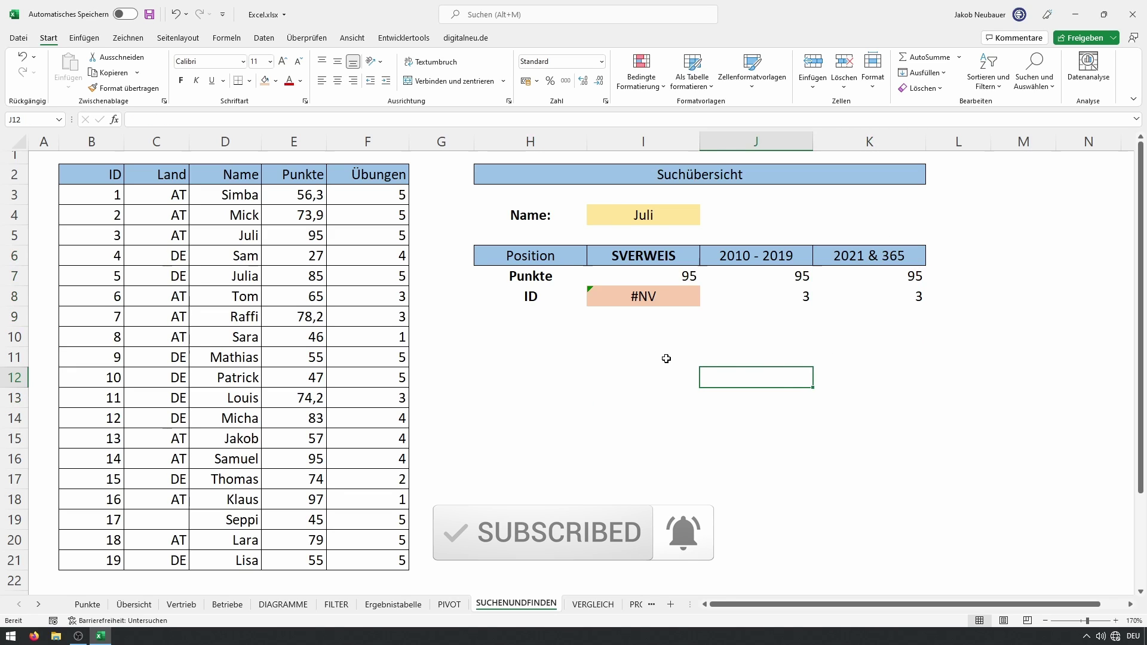